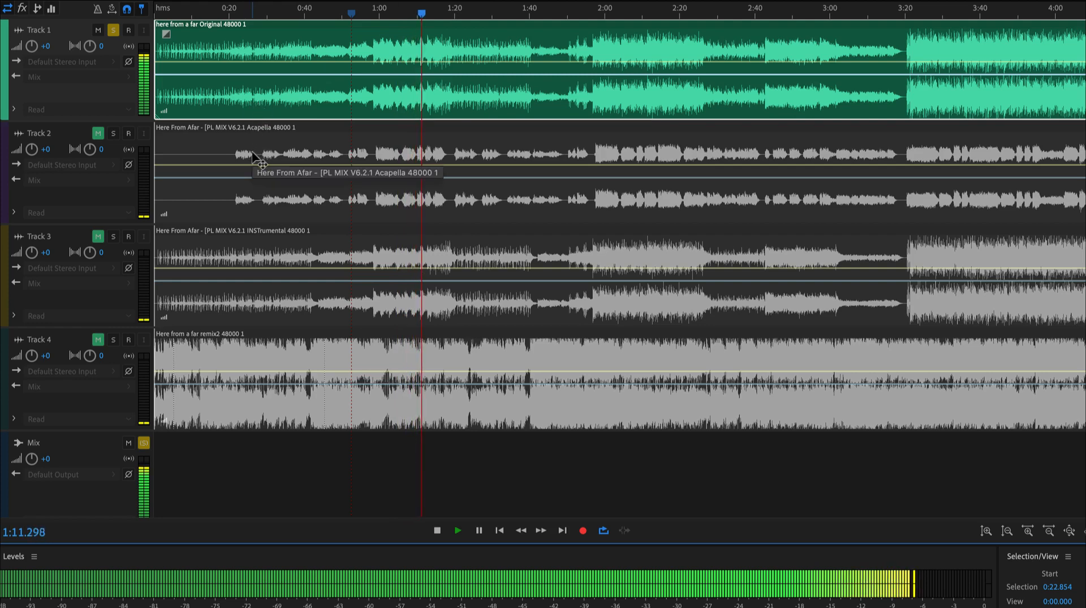
Solo the acapella on Track 2 instead of Track 1 and play it from about 0:38 and 1:38
key(space)
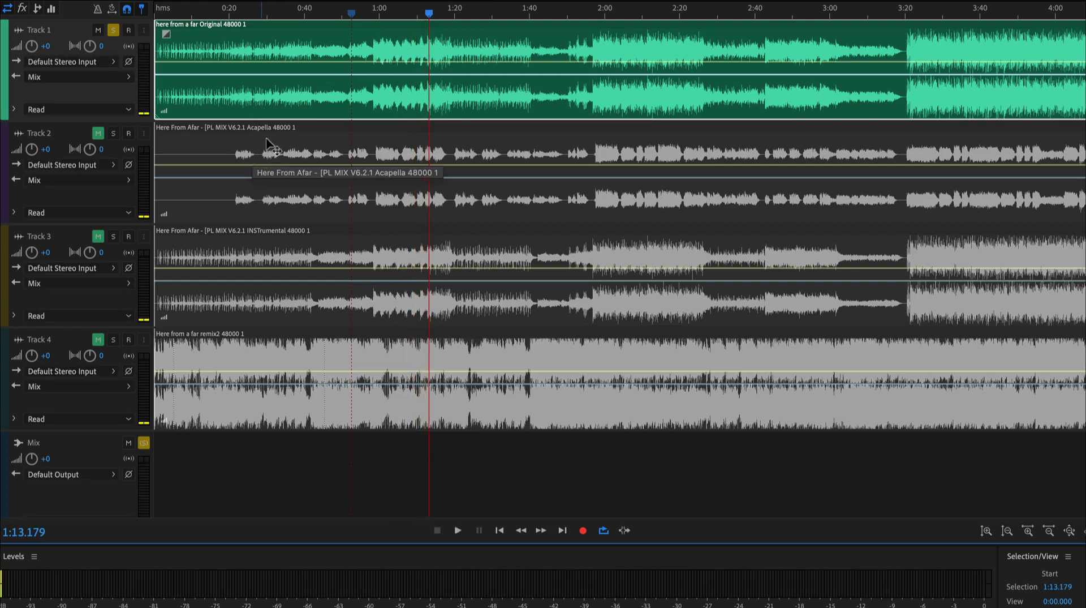
click(298, 14)
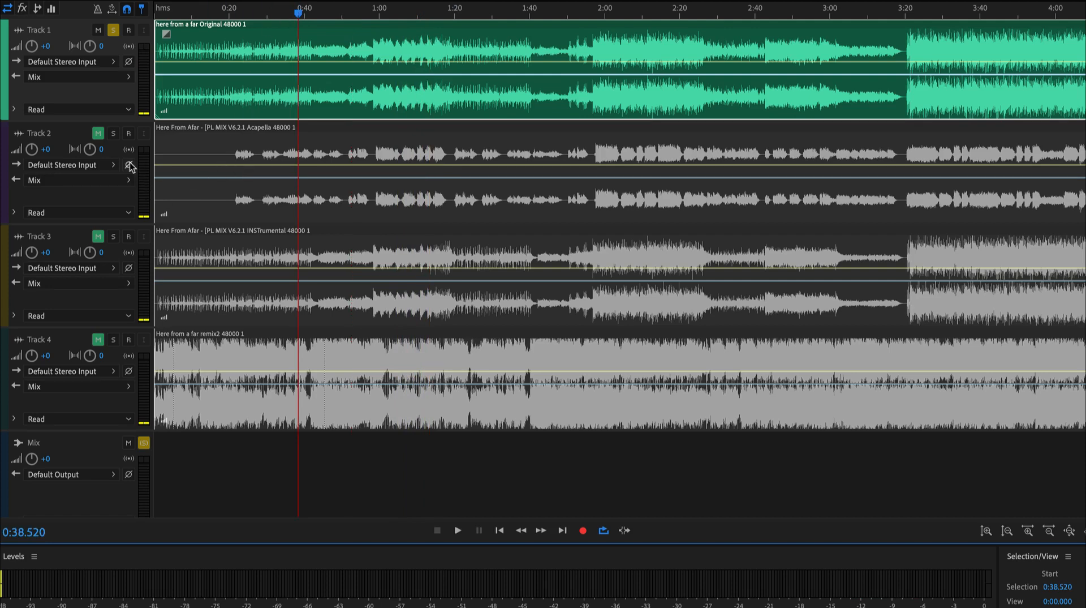
click(114, 137)
click(114, 134)
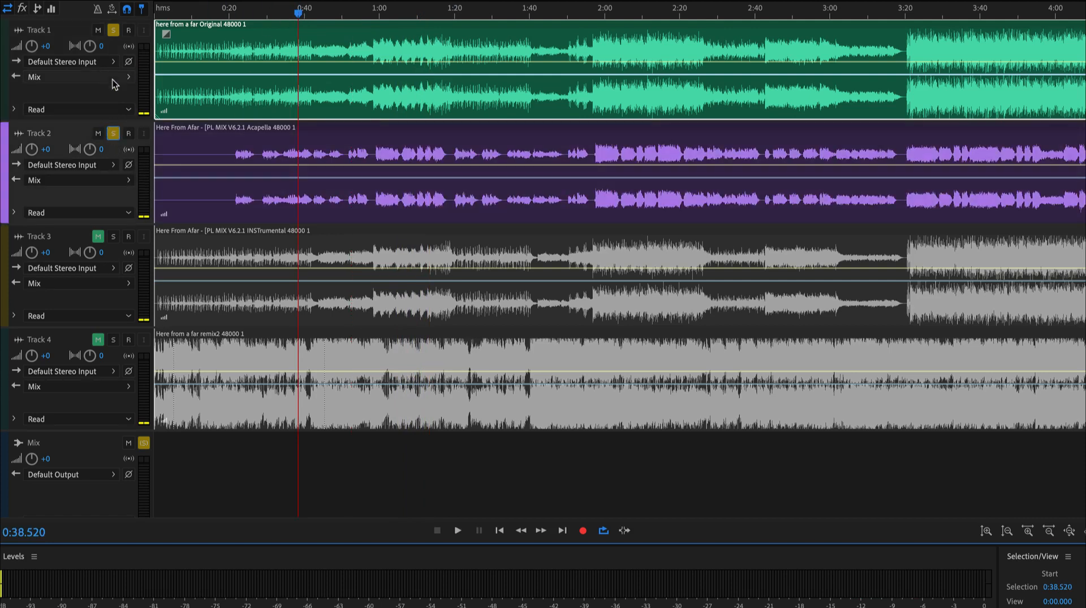
click(114, 31)
key(space)
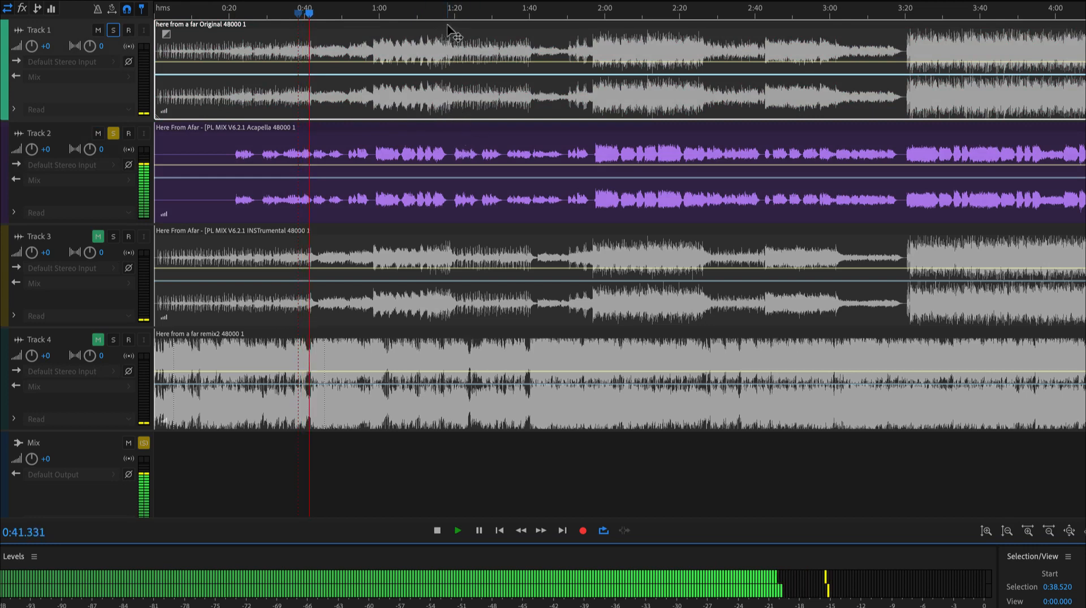
click(489, 14)
click(521, 14)
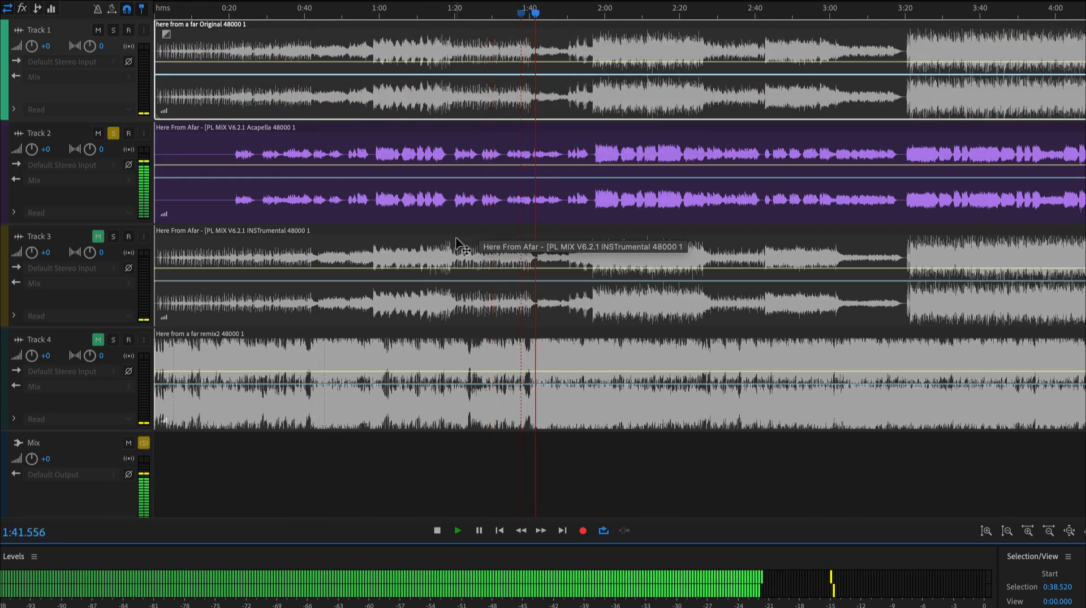
key(space)
Solo and unmute the instrumental on Track 3, remove the solo from Track 2, and mute Tracks 1 and 2
click(113, 134)
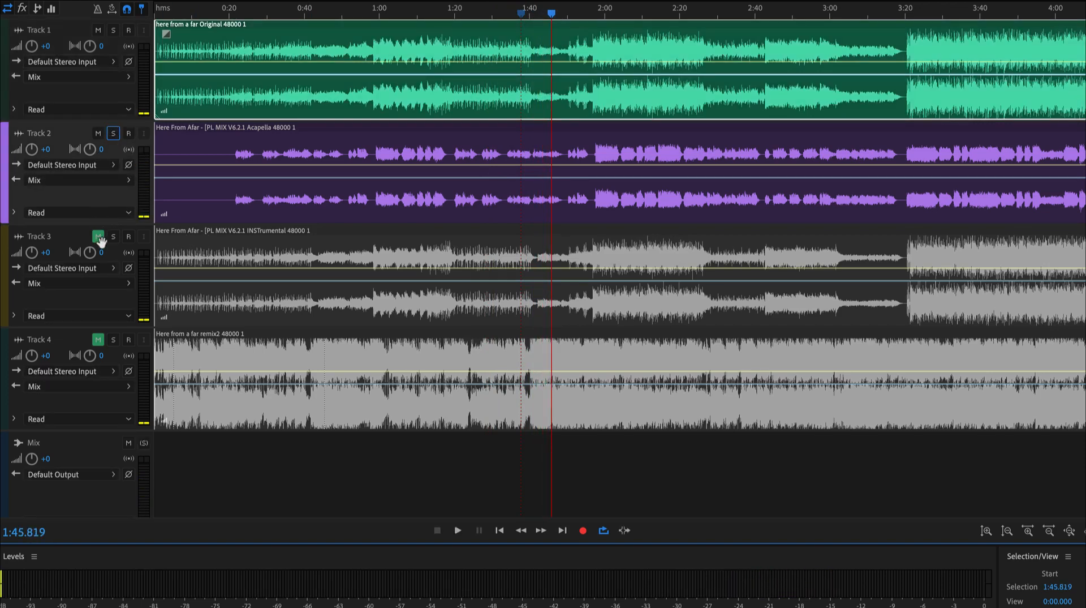
click(114, 236)
click(98, 237)
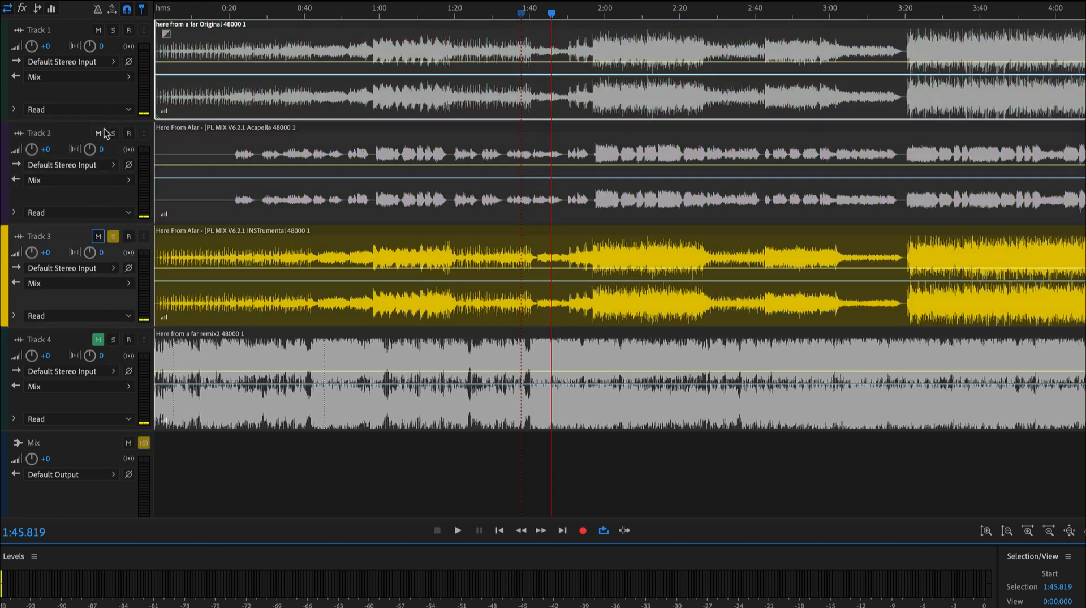
click(98, 133)
click(97, 32)
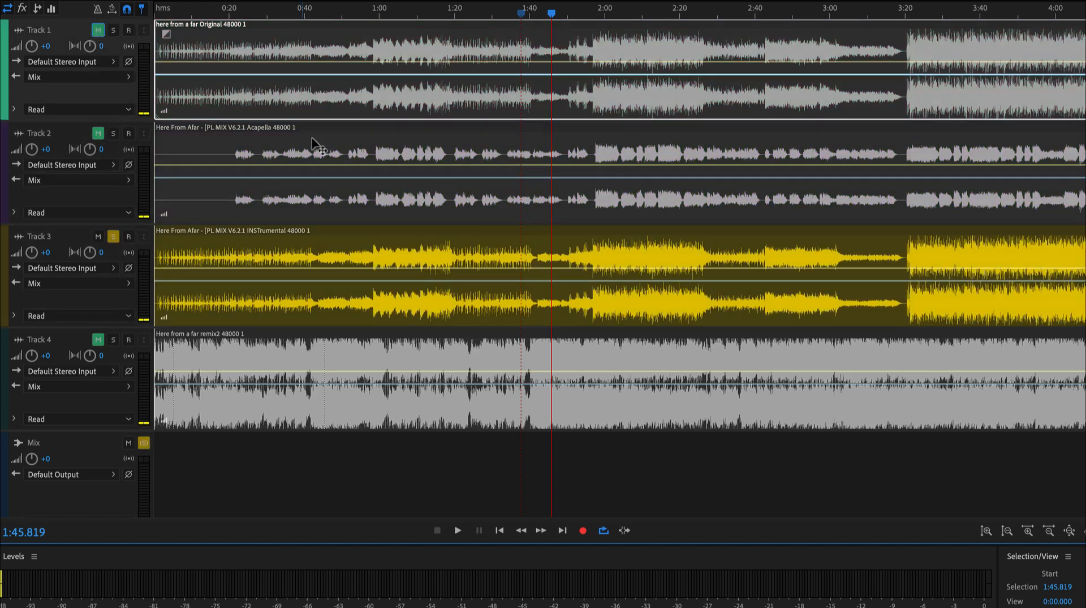
Audition the soloed instrumental from about 1:28 and 2:15, stopping playback at the end
click(485, 6)
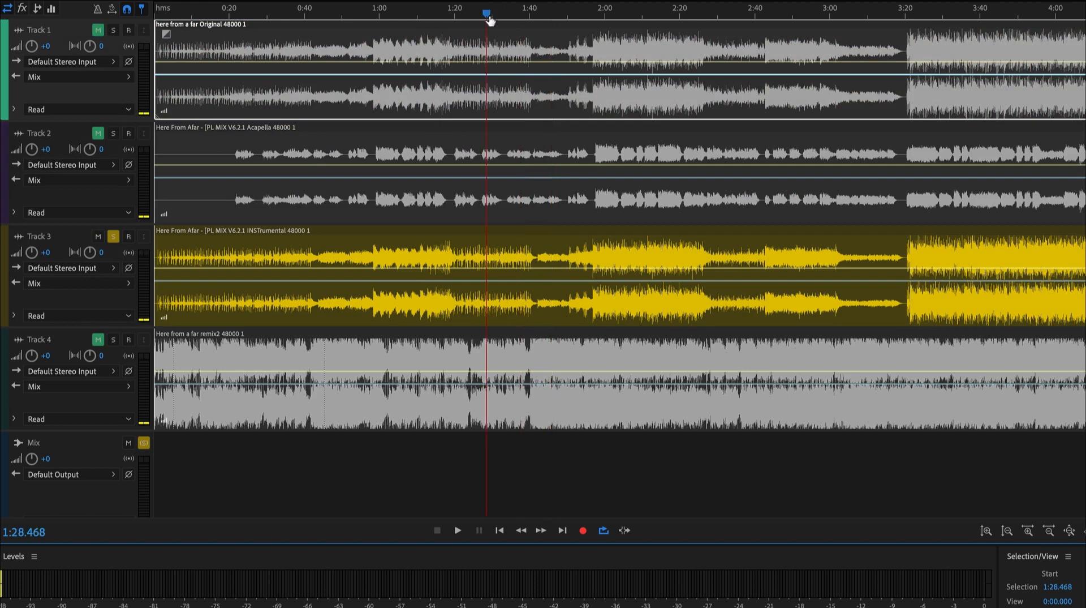
key(space)
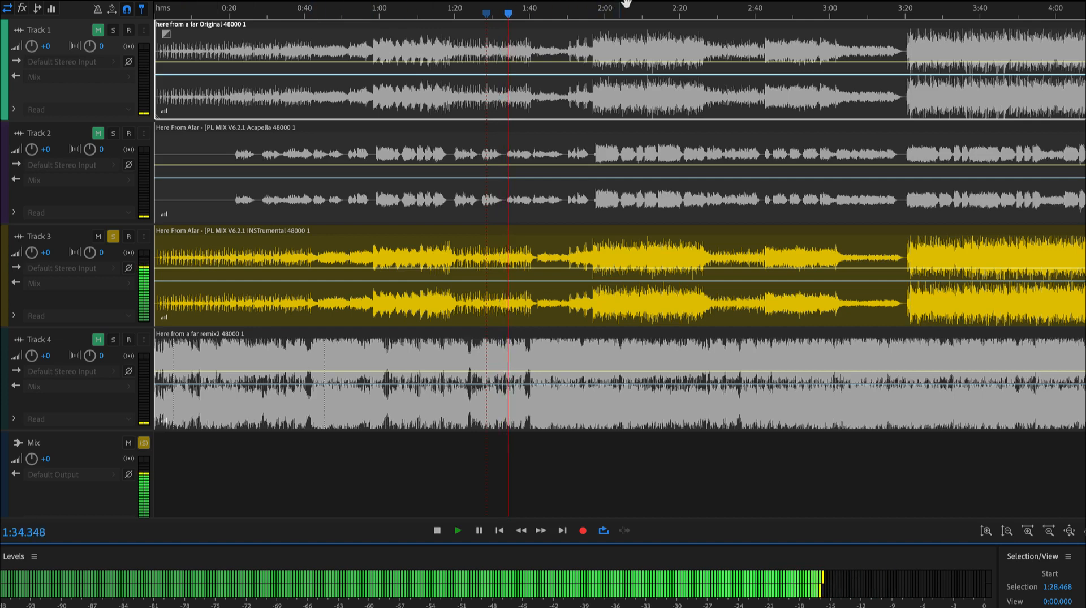
click(659, 12)
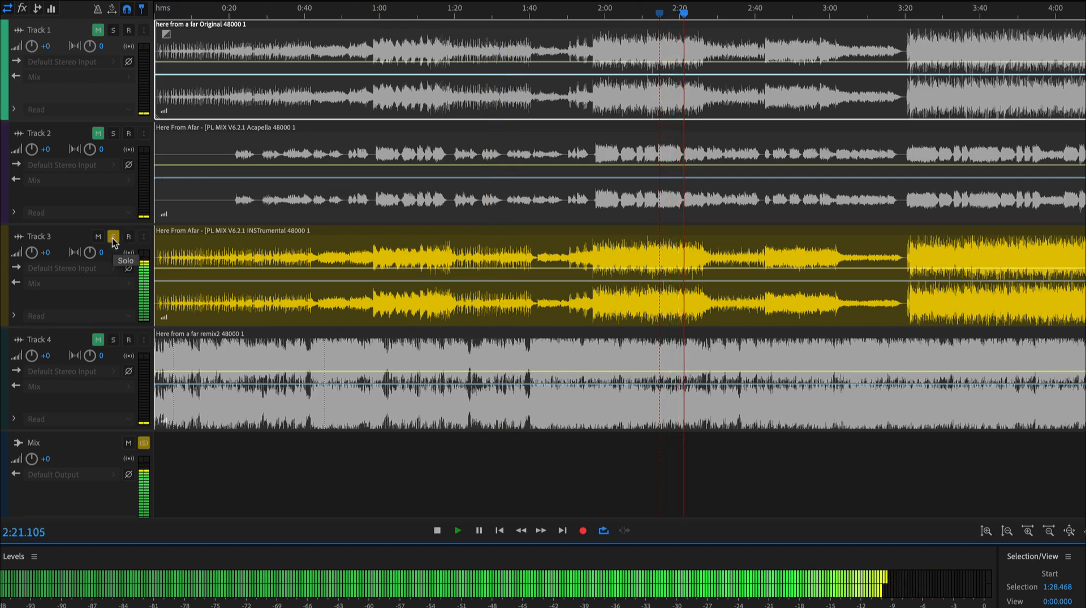
key(space)
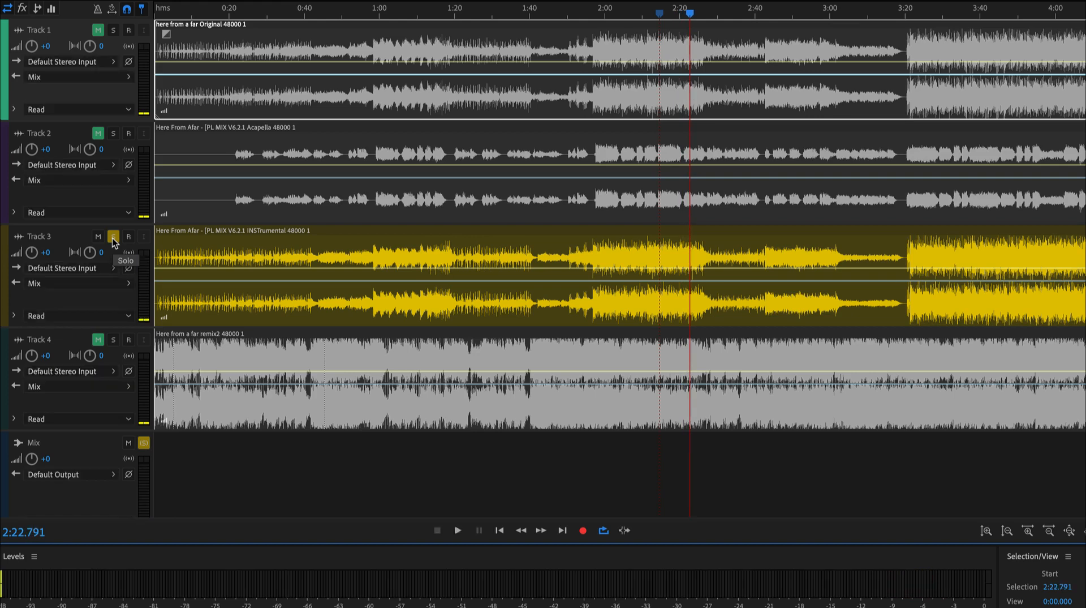
Solo and unmute the remix on Track 4, and unsolo and mute the instrumental on Track 3
click(113, 236)
click(112, 341)
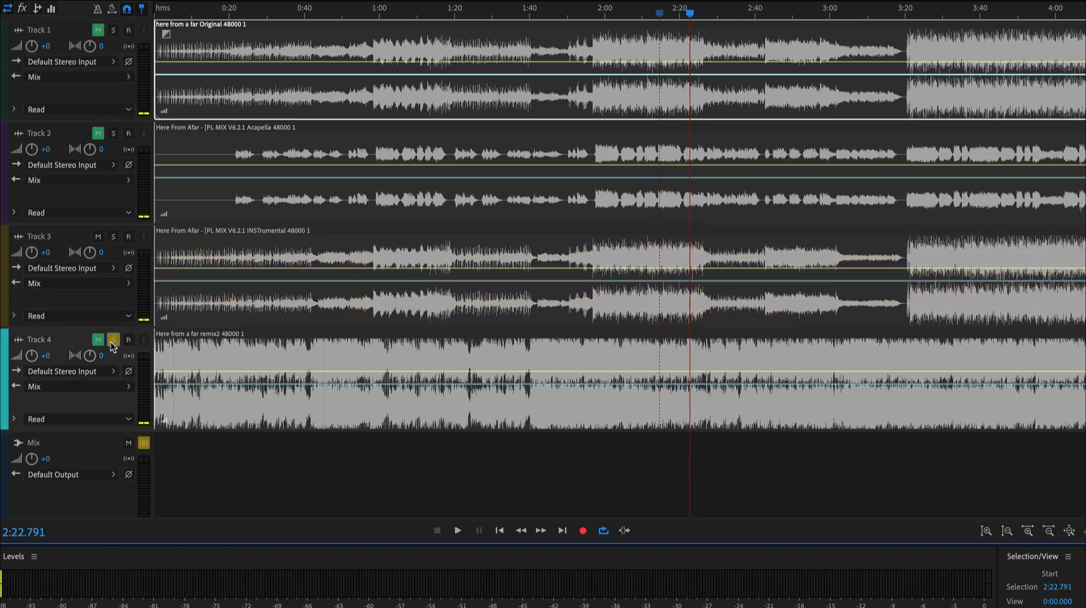
click(99, 340)
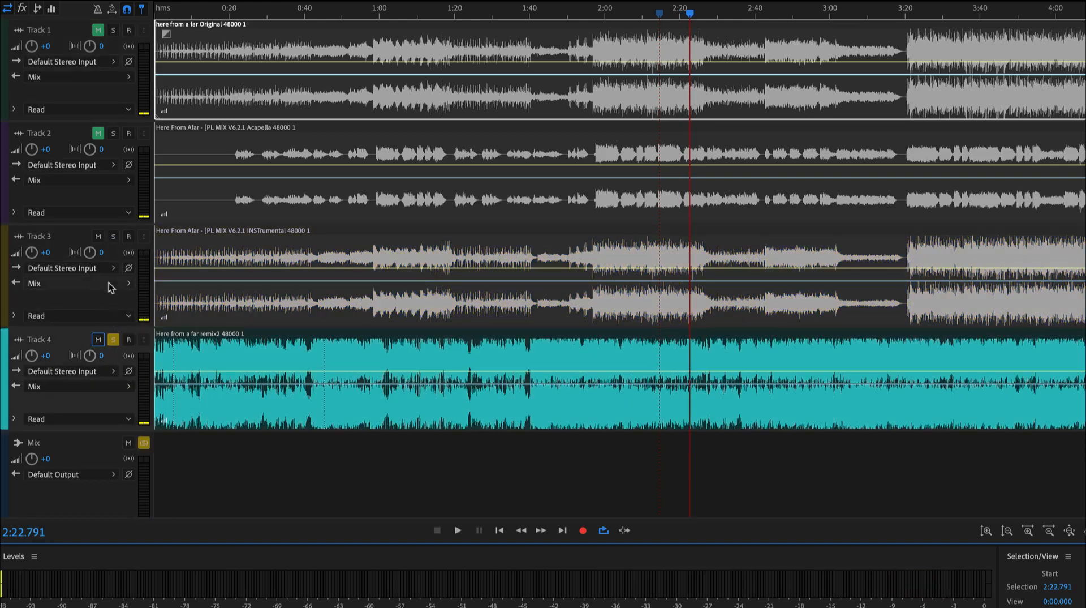
click(98, 238)
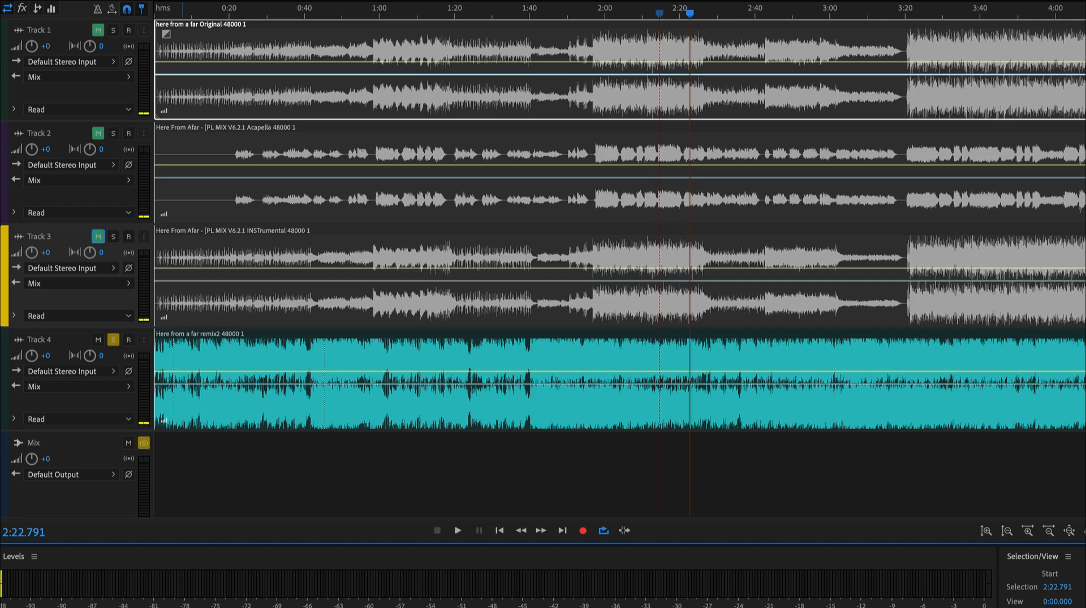
Audition the soloed remix from the beginning and from passages at about 1:10 and 1:38, ending with playback stopped
click(154, 14)
key(space)
key(space)
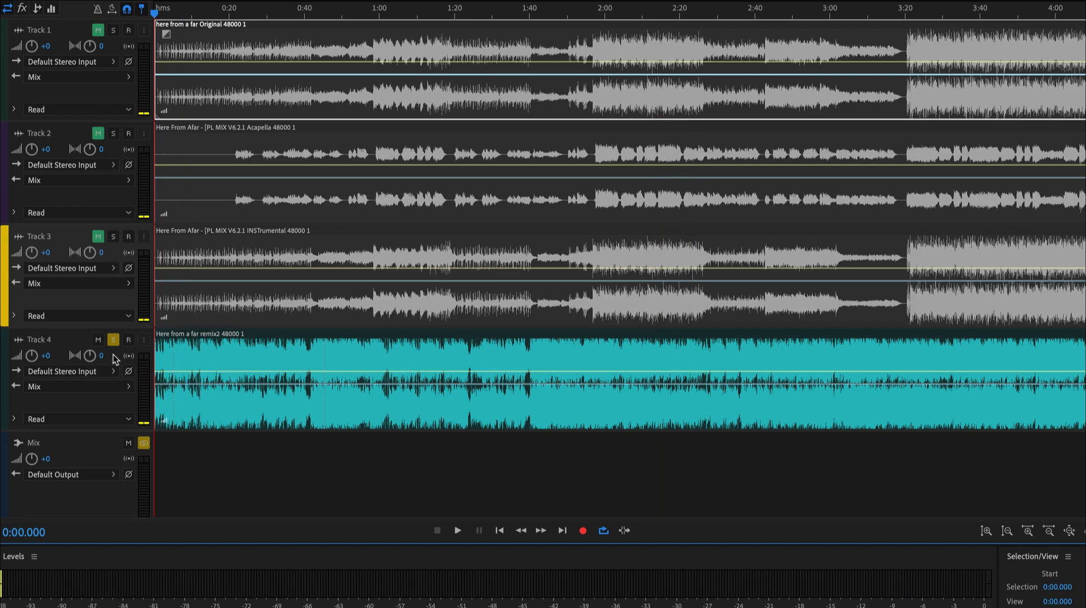
key(space)
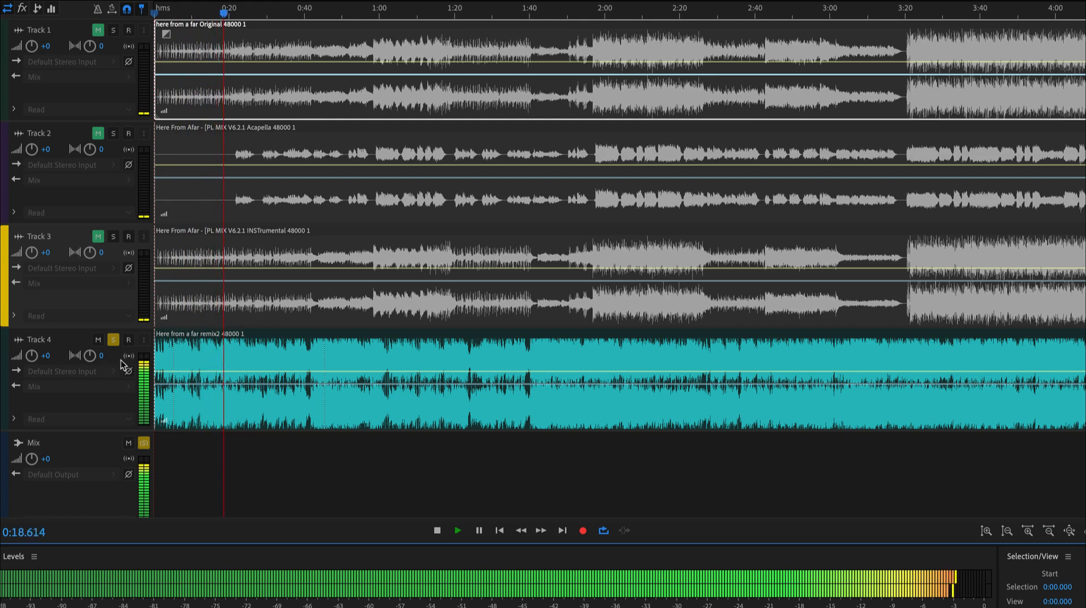
click(352, 16)
click(418, 14)
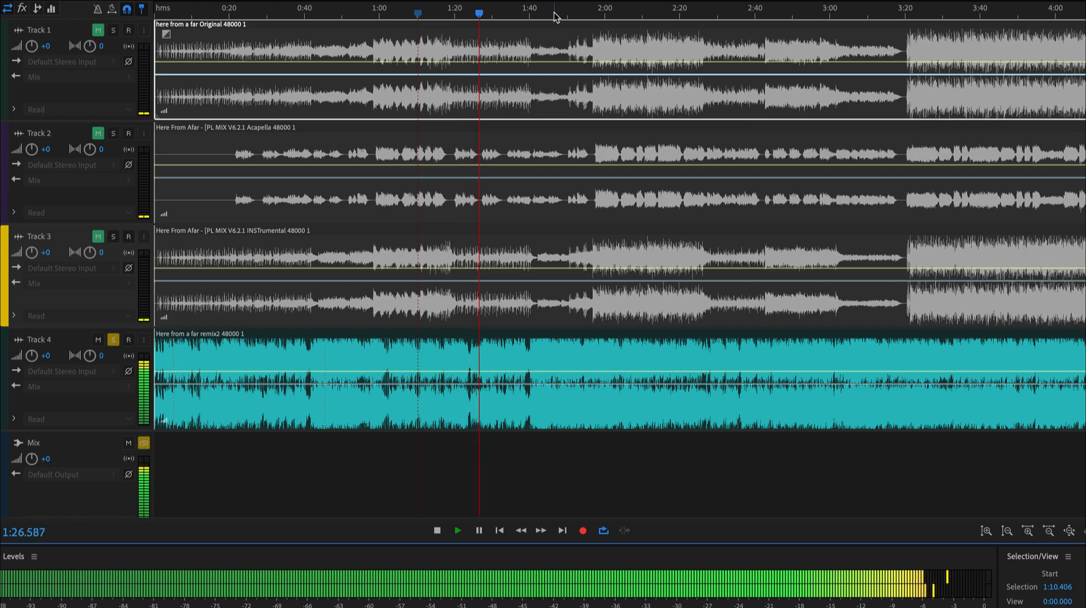
click(524, 12)
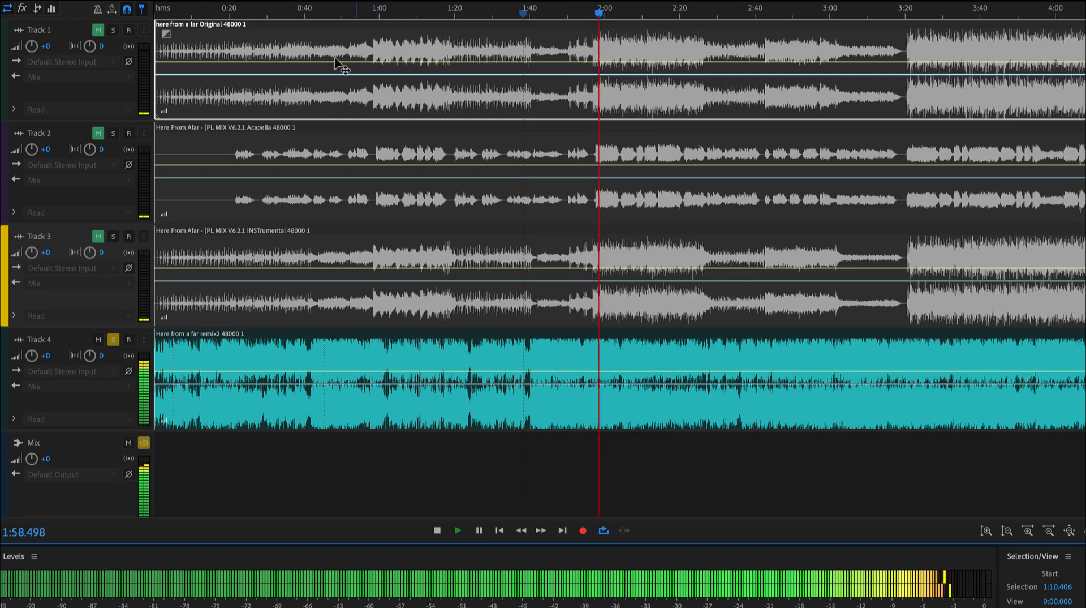
key(space)
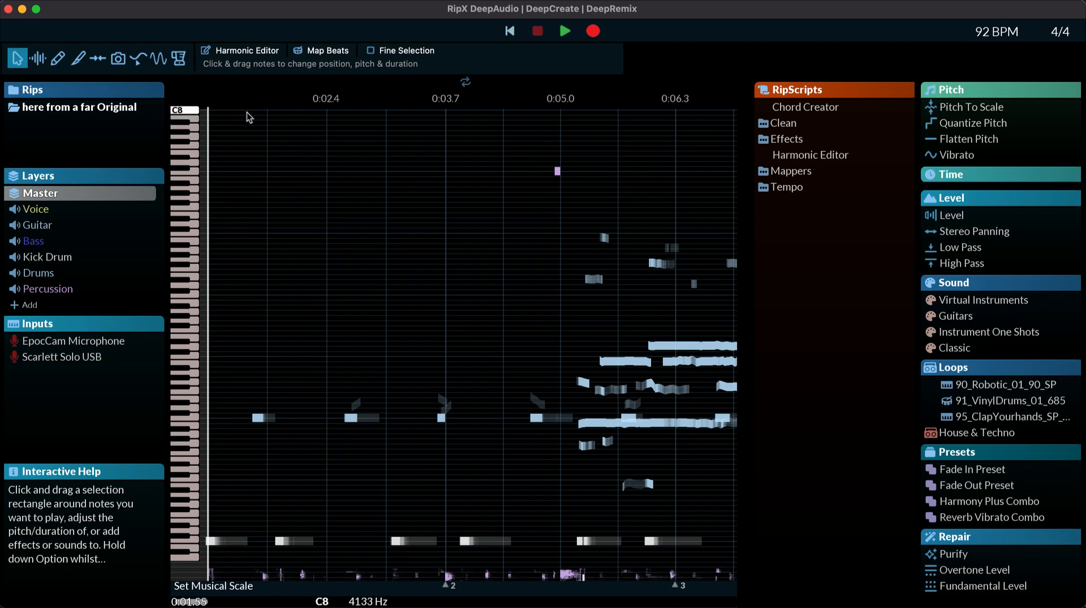
Switch to RipX, play the here from a far Original rip, and solo the Voice layer followed by the Kick Drum layer
key(space)
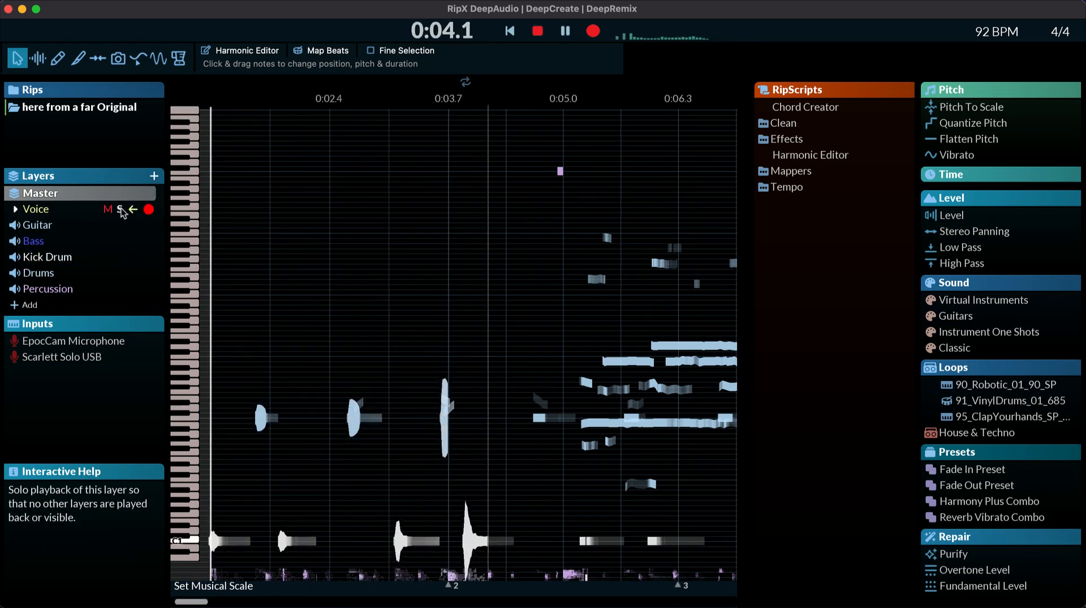
click(121, 210)
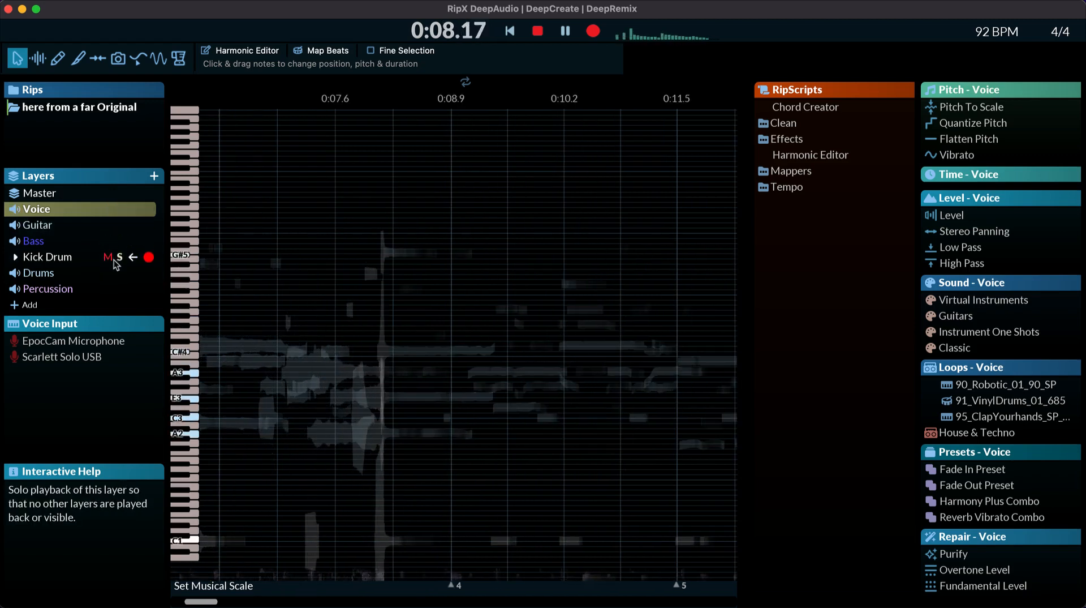
click(119, 258)
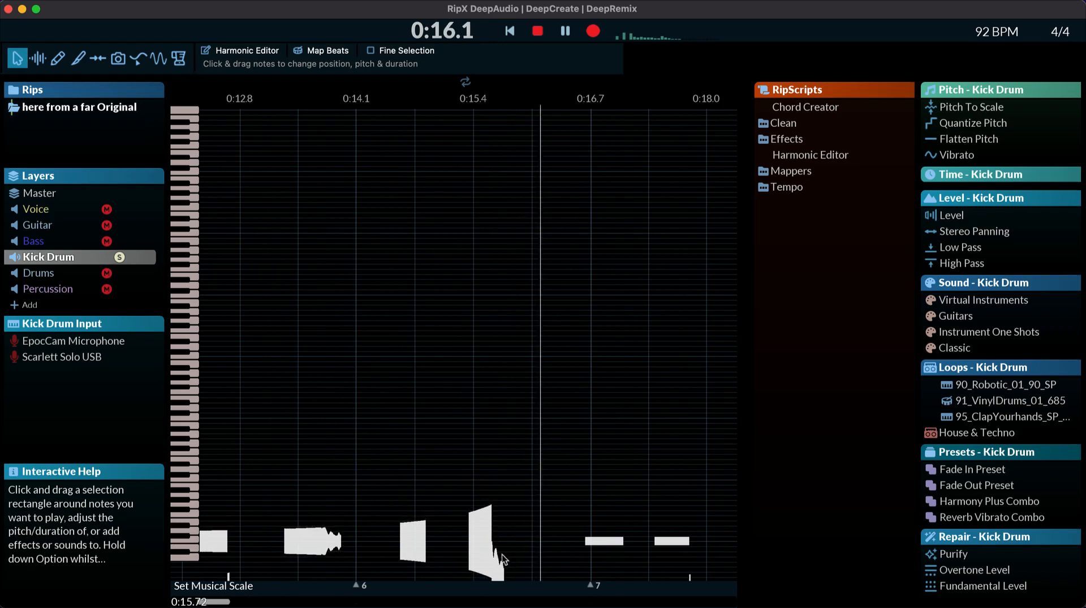
key(space)
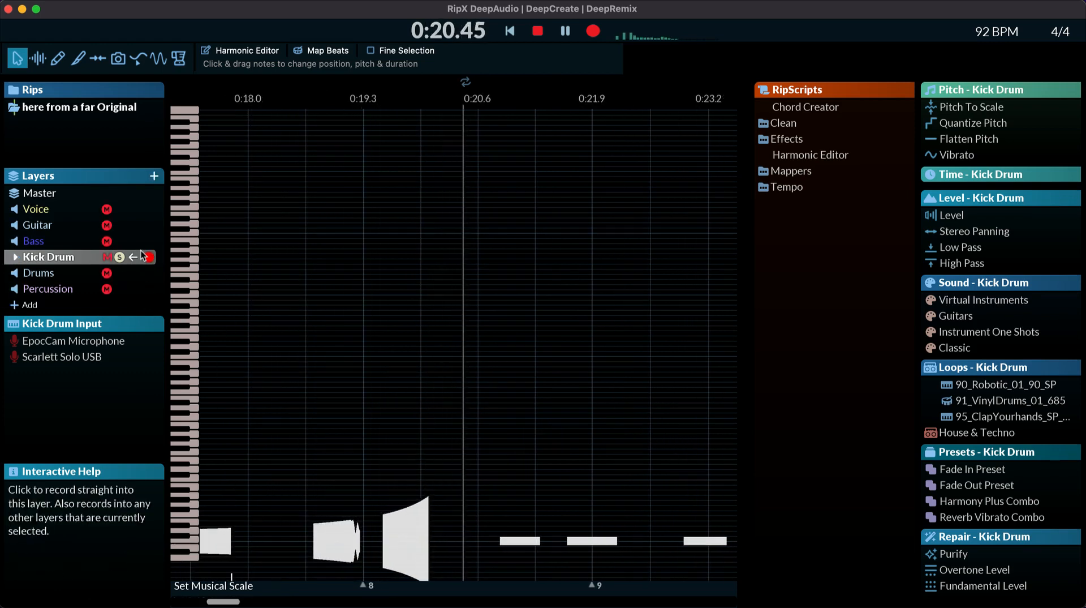
Listen to the Drums layer soloed on its own, followed by the Percussion layer on its own
click(122, 275)
click(121, 273)
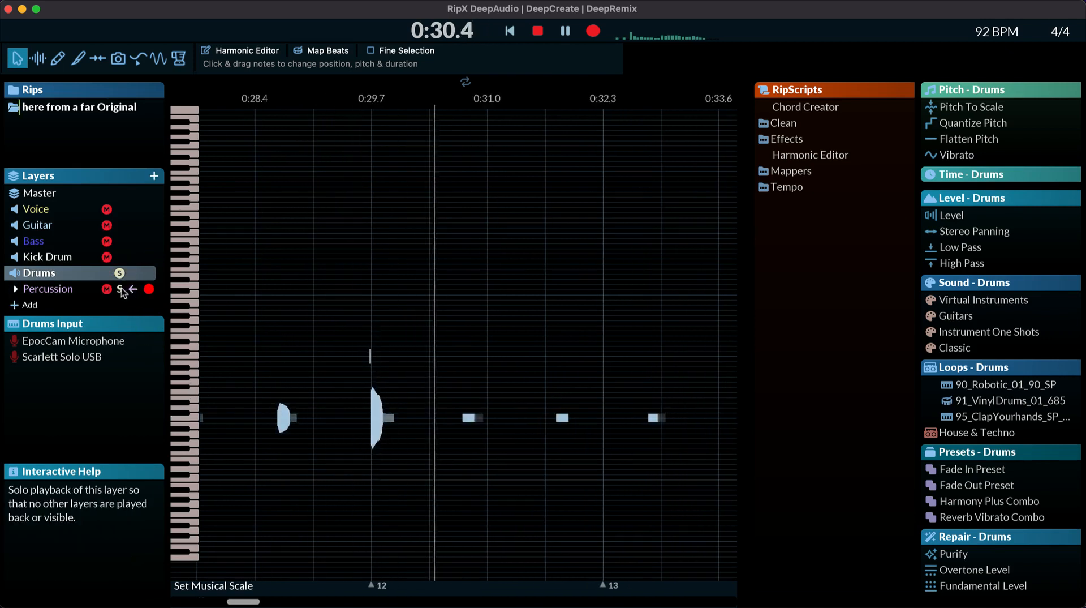
click(122, 292)
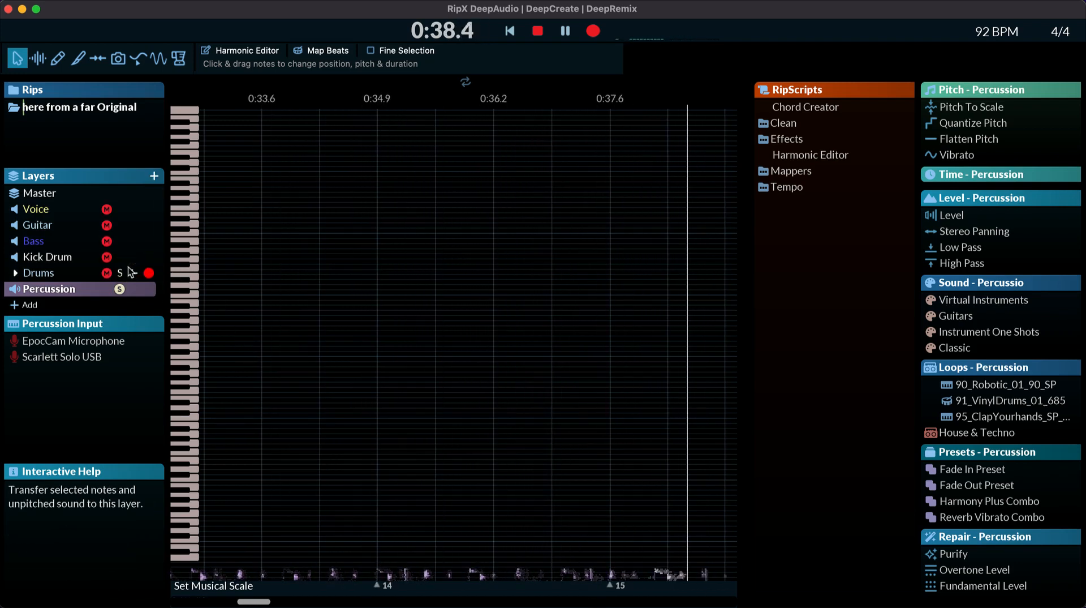
Add the Drums and Kick Drum layers to the Percussion solo, listen to them together, and stop playback
click(121, 274)
click(121, 258)
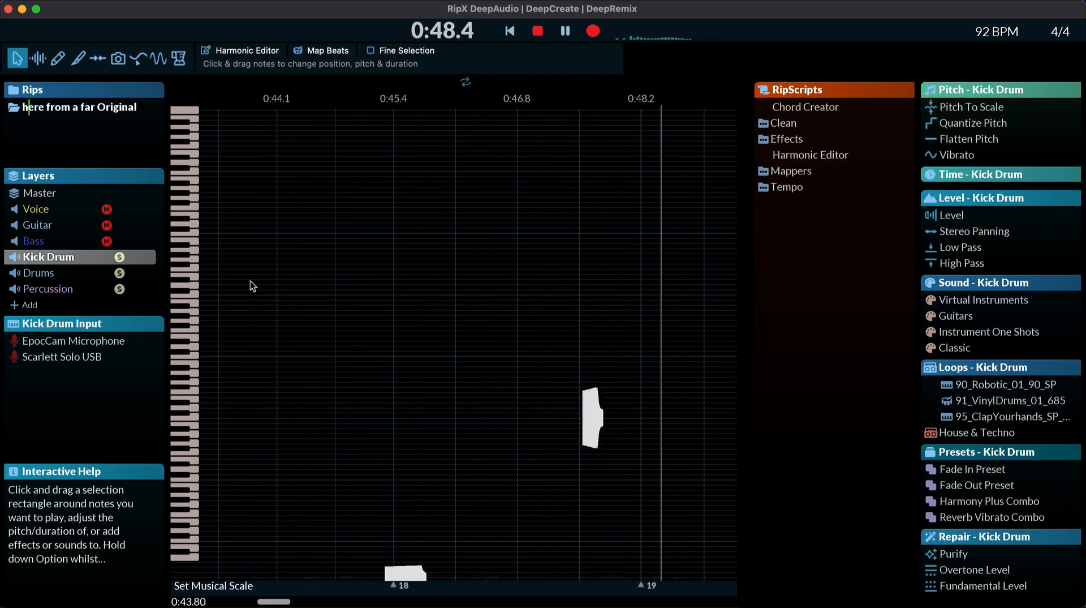
key(space)
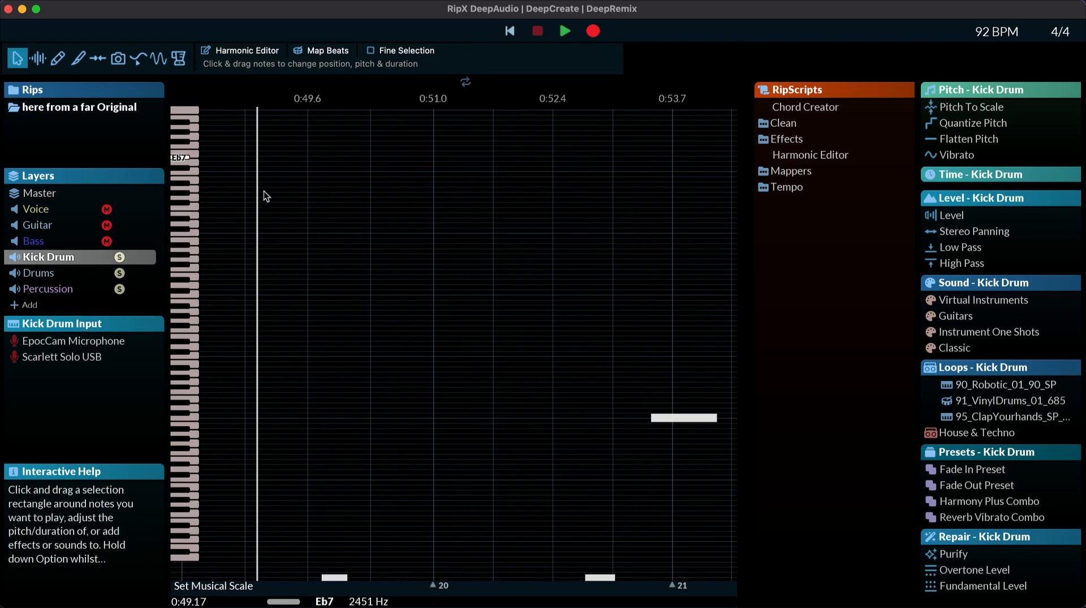
Remove the Drums and Percussion solos and inspect the isolated Kick Drum notes in an earlier part of the song
scroll(271, 223, left, 10)
scroll(335, 382, left, 10)
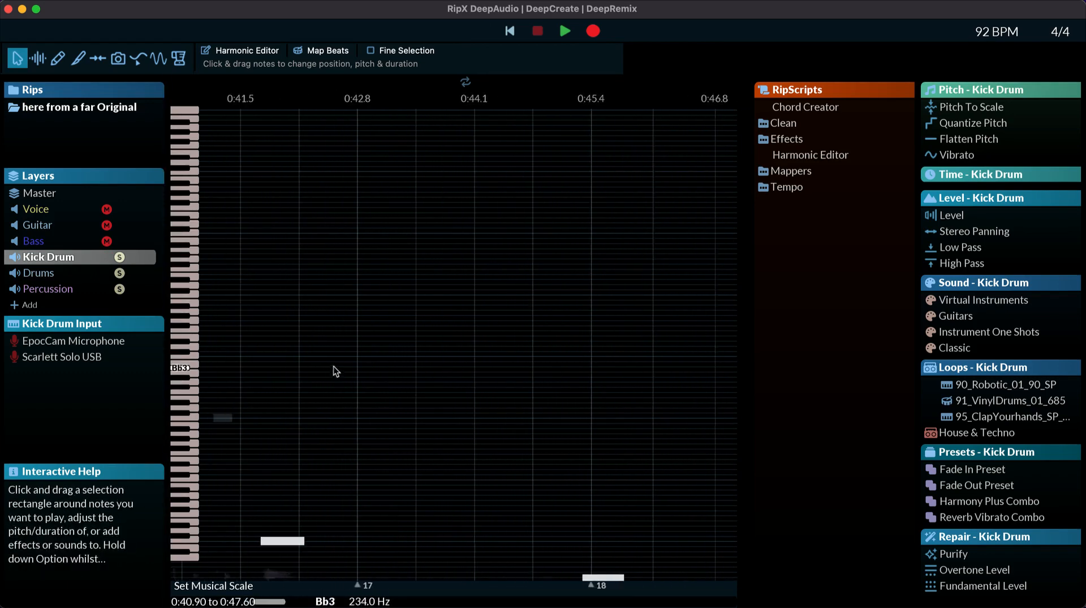
scroll(337, 368, left, 6)
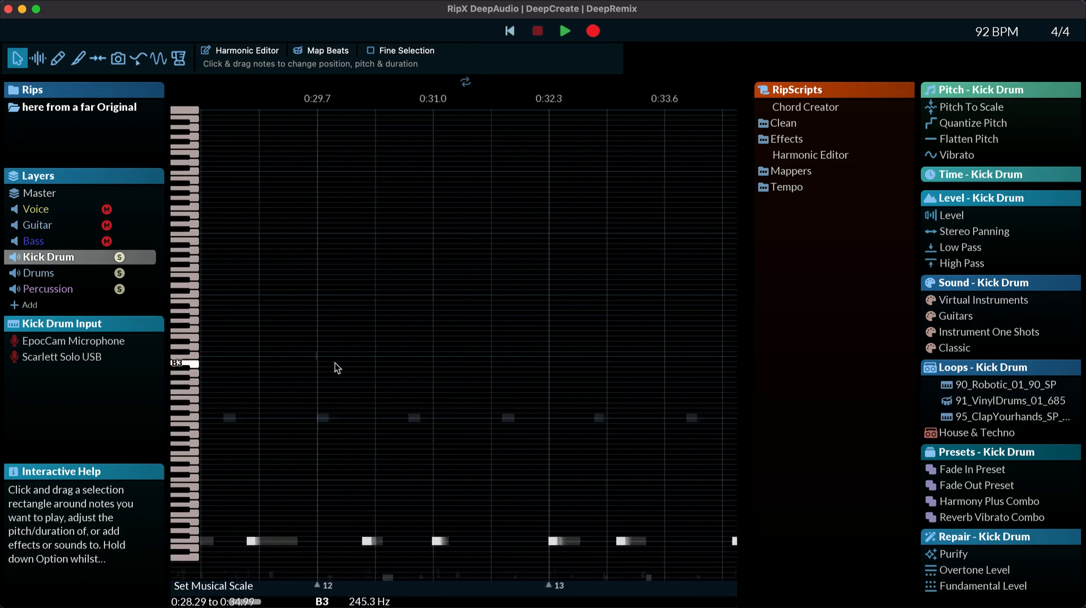
click(119, 273)
click(120, 289)
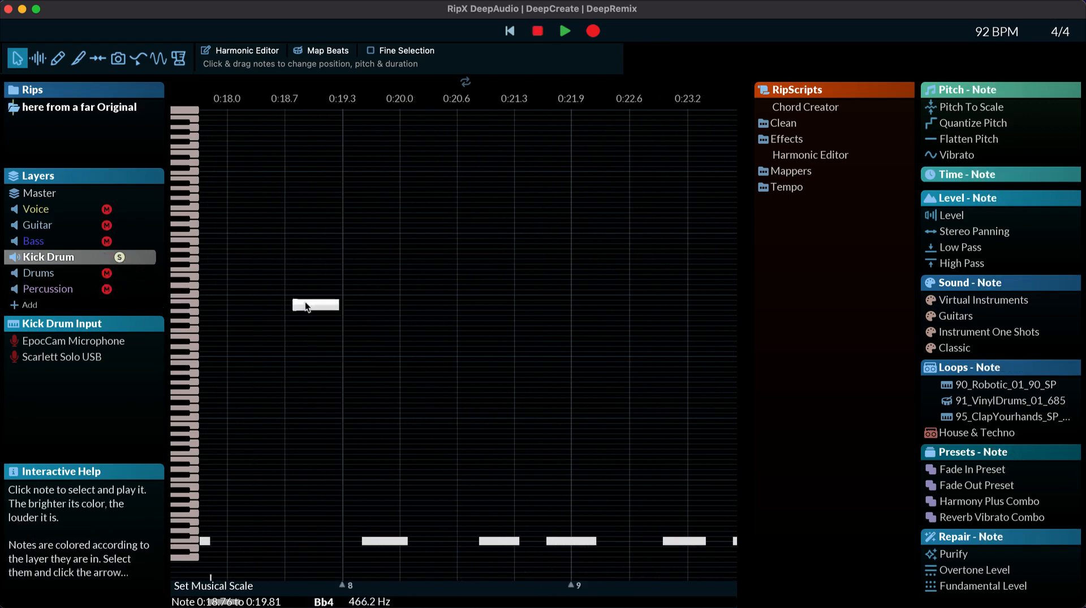
click(119, 257)
scroll(237, 298, down, 10)
click(239, 298)
Solo the Bass layer and play its notes from about 0:26
click(120, 241)
scroll(329, 339, up, 4)
key(space)
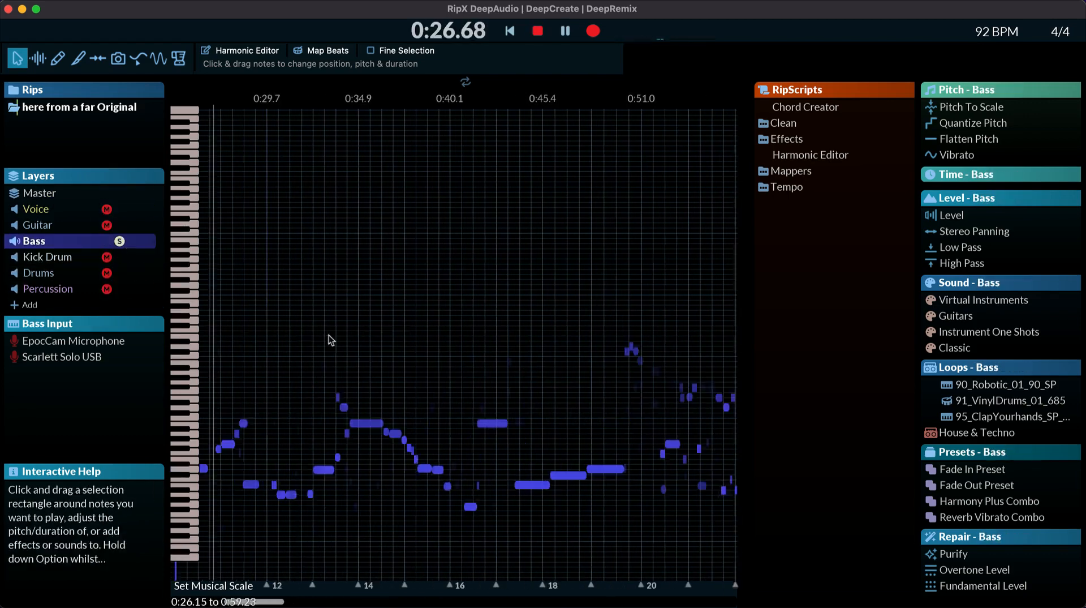
scroll(330, 340, left, 3)
Solo the Guitar layer and select and play individual guitar notes around 0:45
click(119, 225)
key(space)
scroll(535, 295, up, 6)
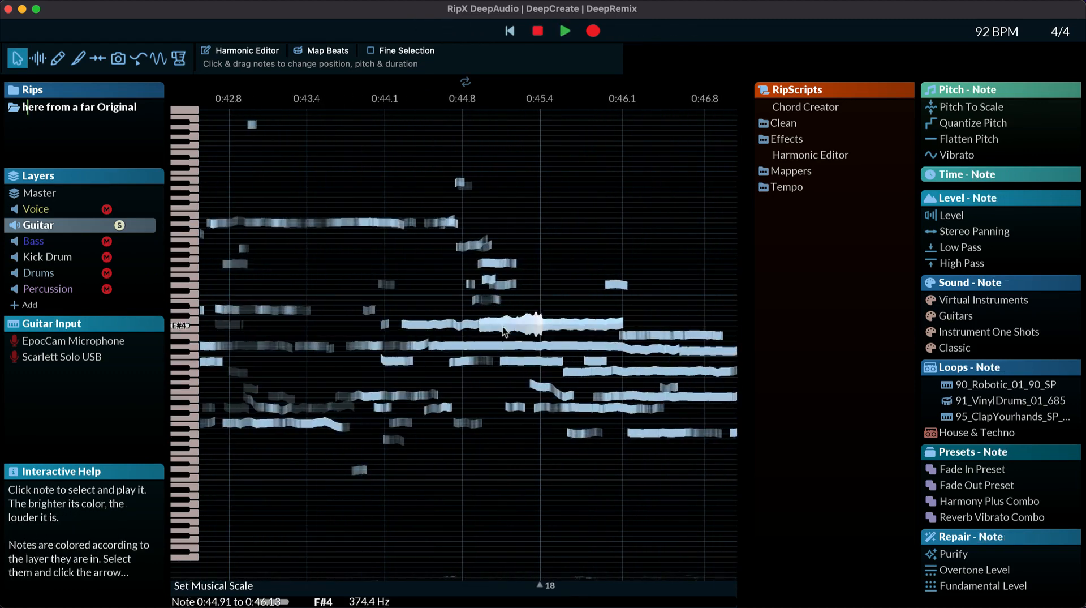
drag(517, 298, 573, 443)
click(541, 387)
scroll(541, 387, down, 2)
scroll(541, 387, left, 15)
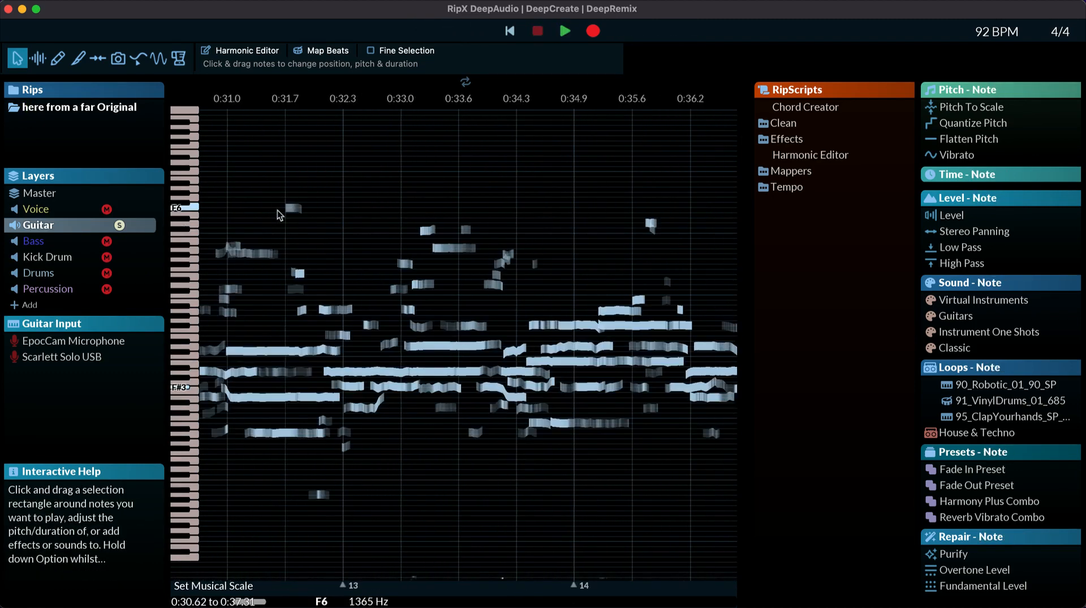
Examine the Guitar layer from about 0:31 onward and play the single C#4 note near 0:37
click(277, 209)
key(space)
scroll(466, 383, right, 3)
scroll(466, 384, right, 4)
click(422, 350)
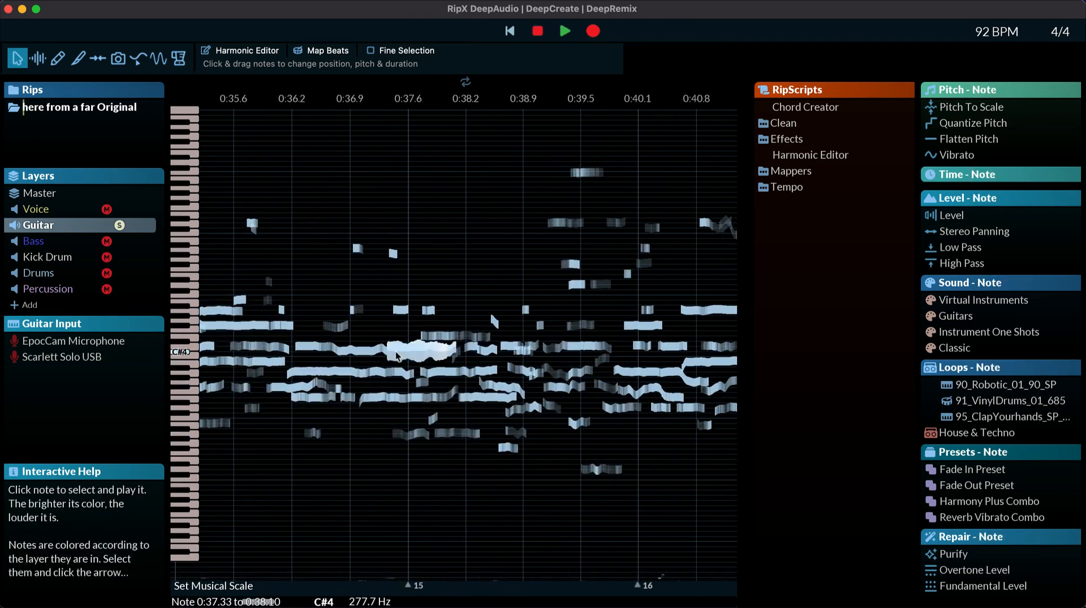
Add a new layer named "other" to the song
click(154, 176)
text(other)
key(Return)
scroll(455, 326, down, 5)
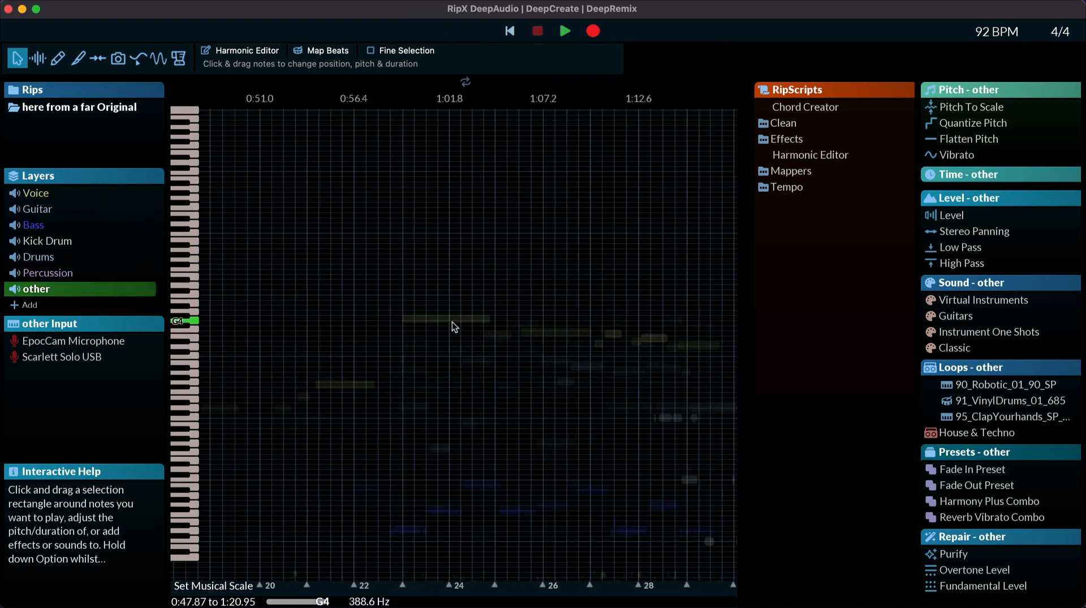
Select the Guitar layer and move its D4 note near 0:51 to the "other" layer
click(37, 210)
scroll(283, 287, left, 4)
key(space)
scroll(295, 288, up, 5)
click(546, 345)
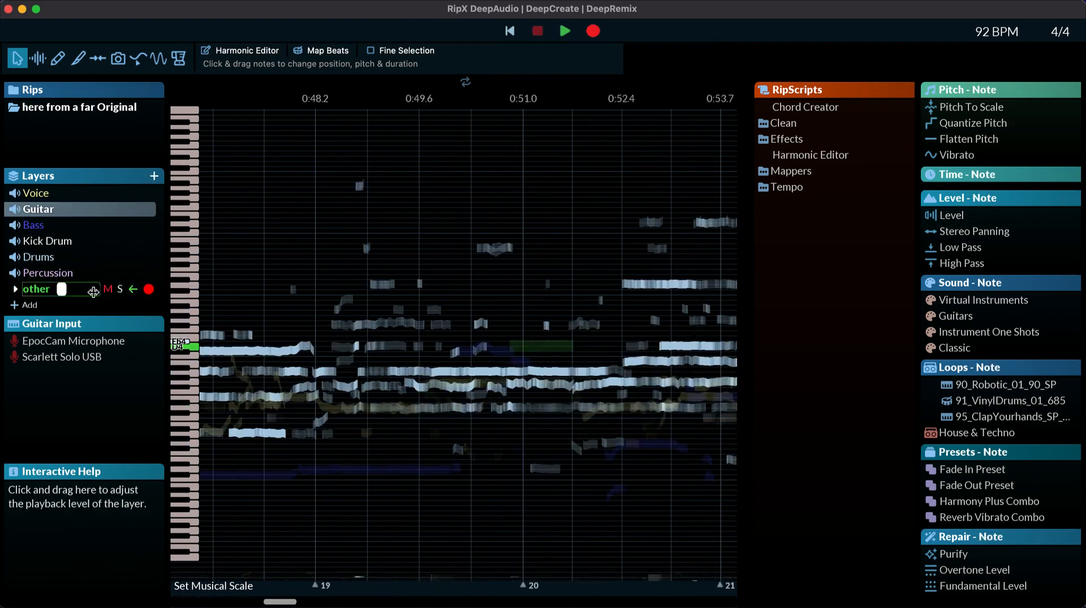
click(94, 292)
scroll(542, 341, up, 2)
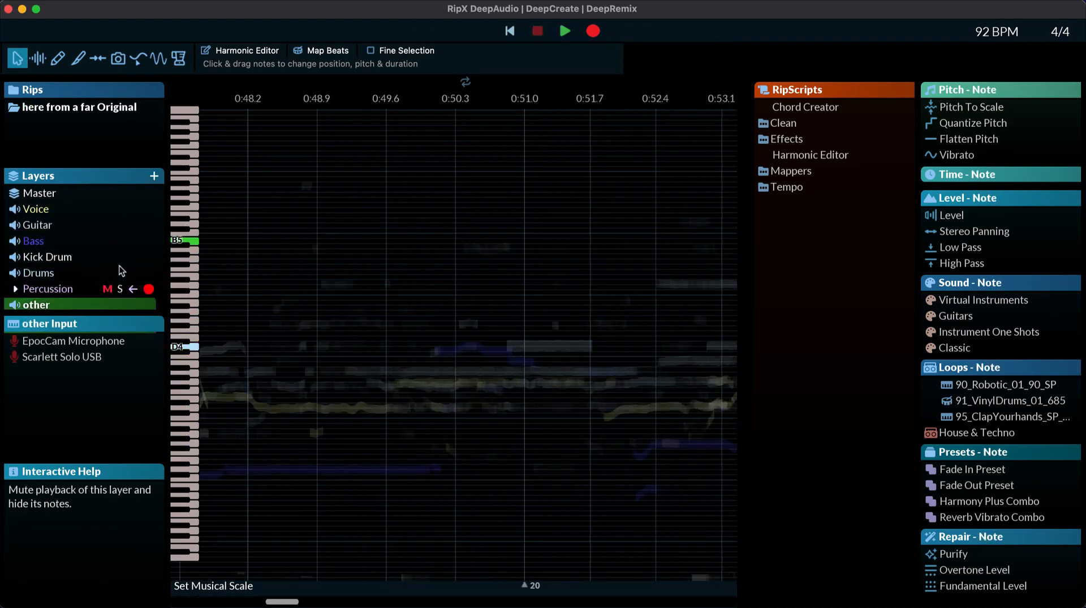
Solo the Voice layer and play its notes around 0:59
scroll(547, 368, down, 5)
scroll(547, 369, right, 4)
click(37, 209)
click(119, 209)
key(space)
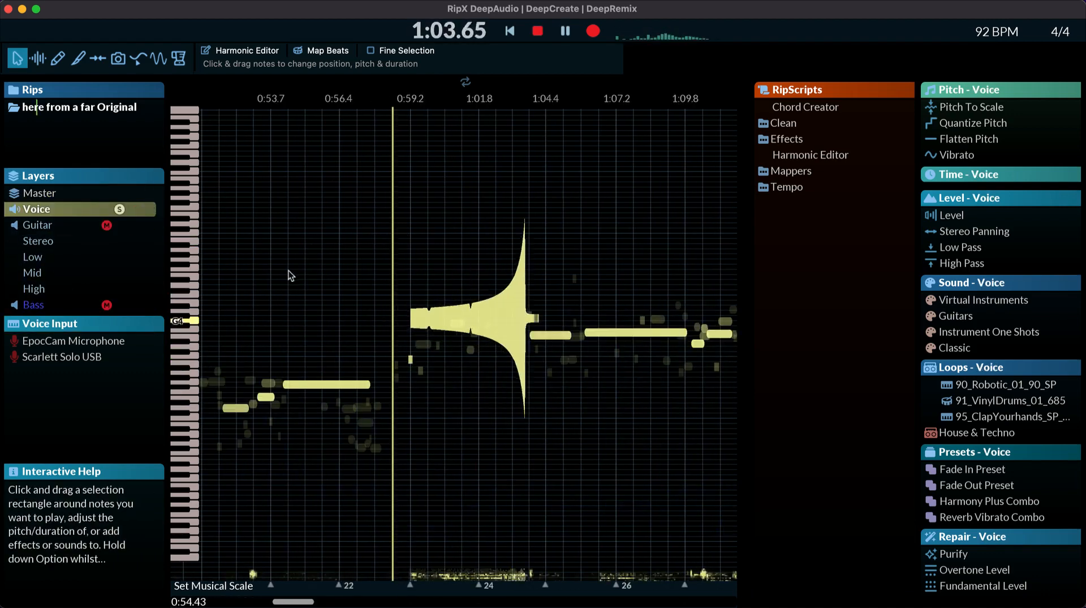
Examine and play further voice passages, zooming in on the notes from about 1:27 to 1:32
scroll(327, 229, up, 5)
scroll(262, 249, right, 5)
key(space)
key(space)
scroll(286, 212, right, 10)
key(space)
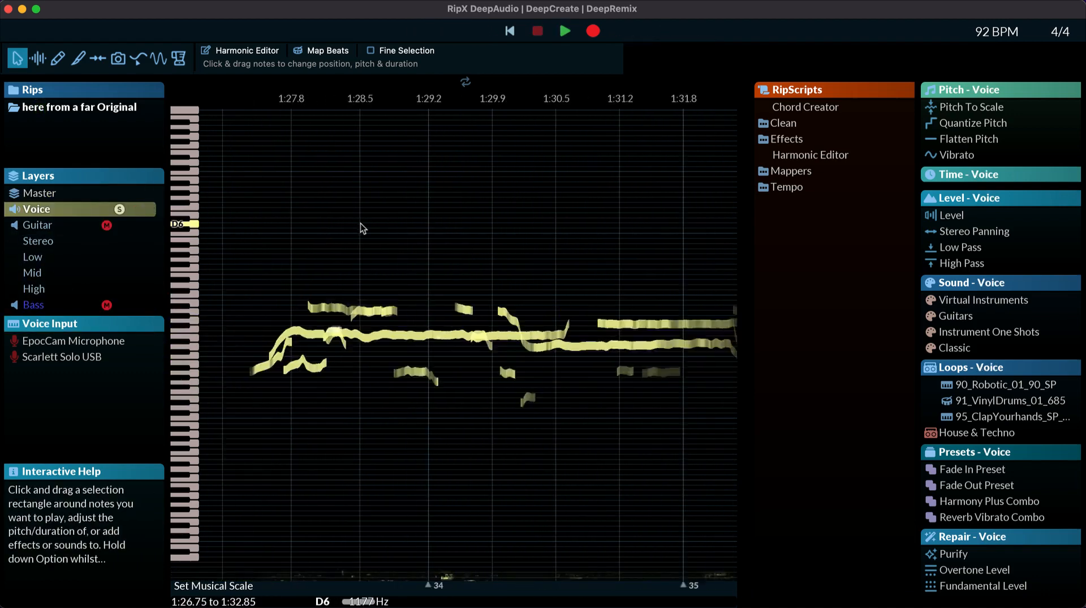
scroll(361, 225, down, 2)
click(361, 225)
key(space)
Expand the Voice layer's controls and adjust its stereo panning and Mid level while it plays
click(14, 209)
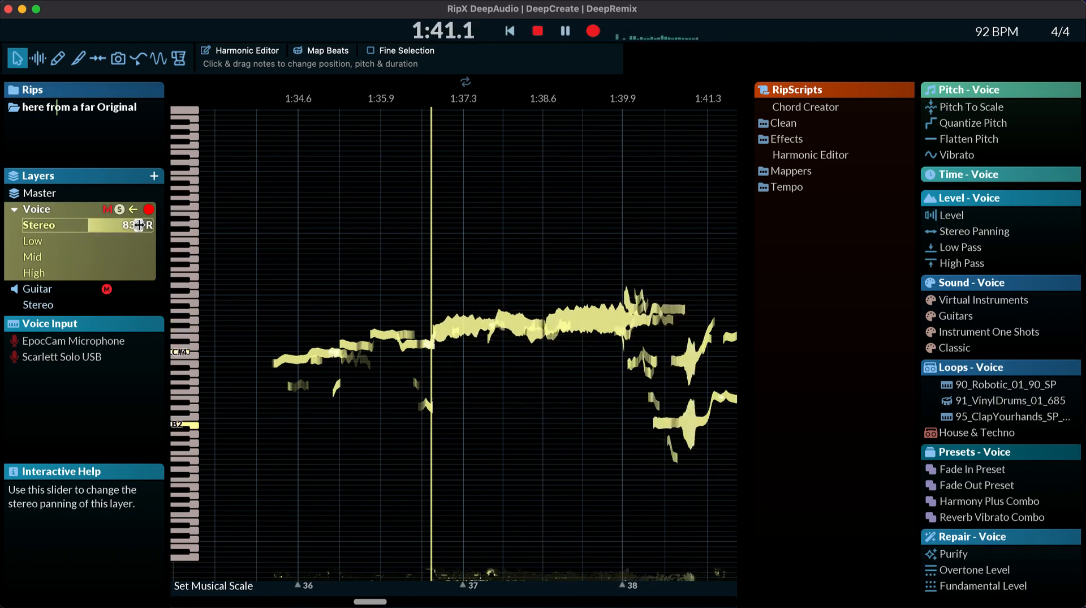
drag(38, 231, 89, 243)
mouse_move(89, 258)
mouse_down()
mouse_move(102, 258)
mouse_move(88, 258)
mouse_up()
key(space)
scroll(317, 272, right, 5)
click(14, 209)
Remove the Voice solo and play the song up to the voice notes around 2:15
click(120, 209)
key(space)
key(space)
click(344, 298)
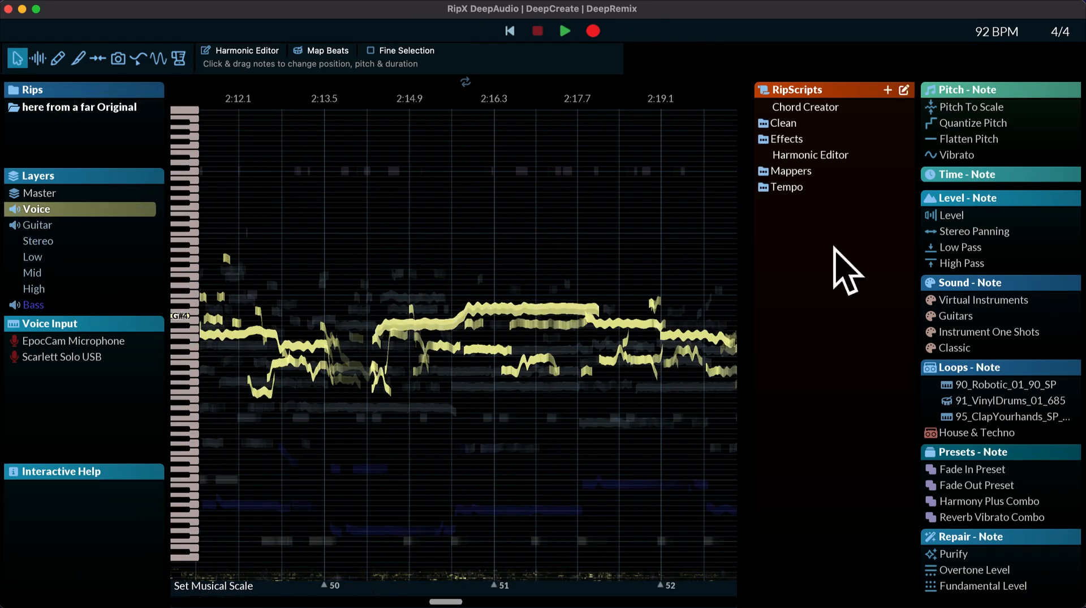
Draw a sine pitch pattern of 1.2 semitones with a 0.25 s period and 0.20 s brush onto the voice note near 2:16
click(38, 61)
click(56, 62)
click(153, 64)
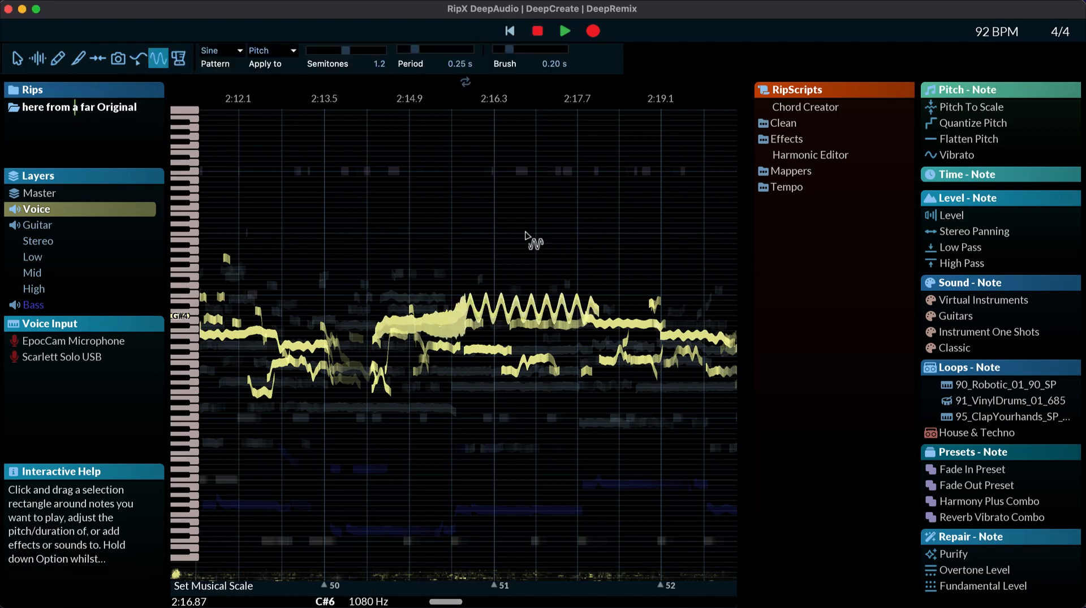
key(space)
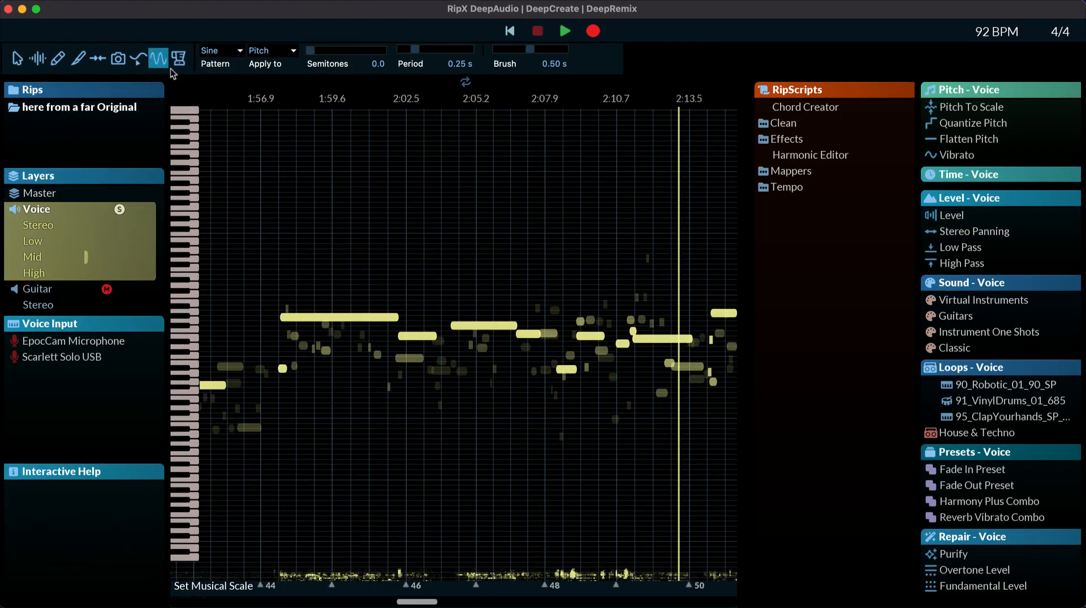
Open the long voice note near 1:58 in the Harmonic Editor and select its upper harmonics from about 1:57.7 to 1:58.9
click(138, 59)
click(105, 1)
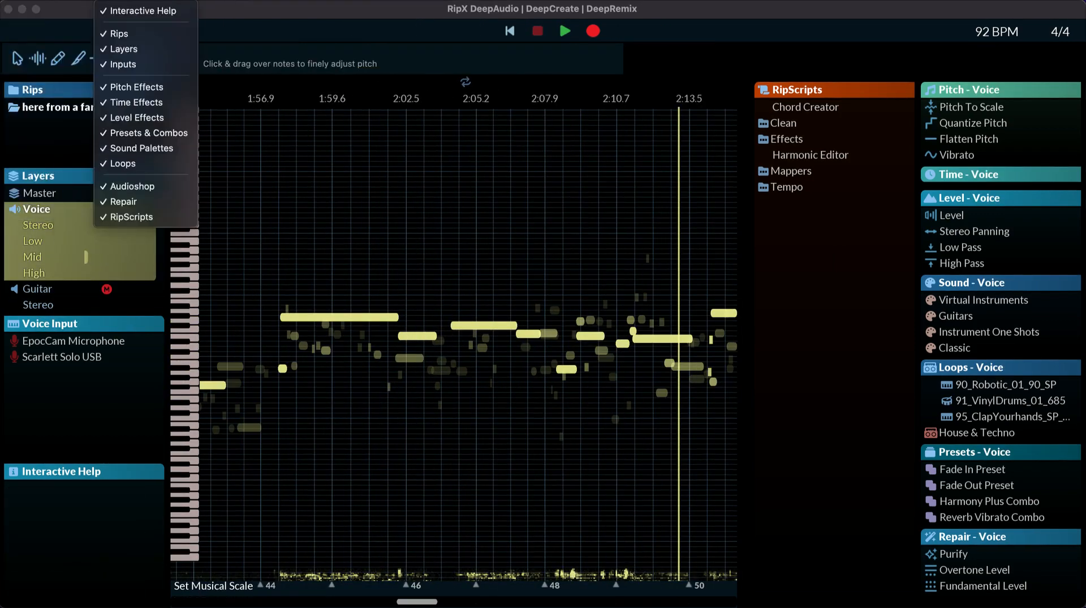
drag(426, 99, 514, 121)
click(339, 317)
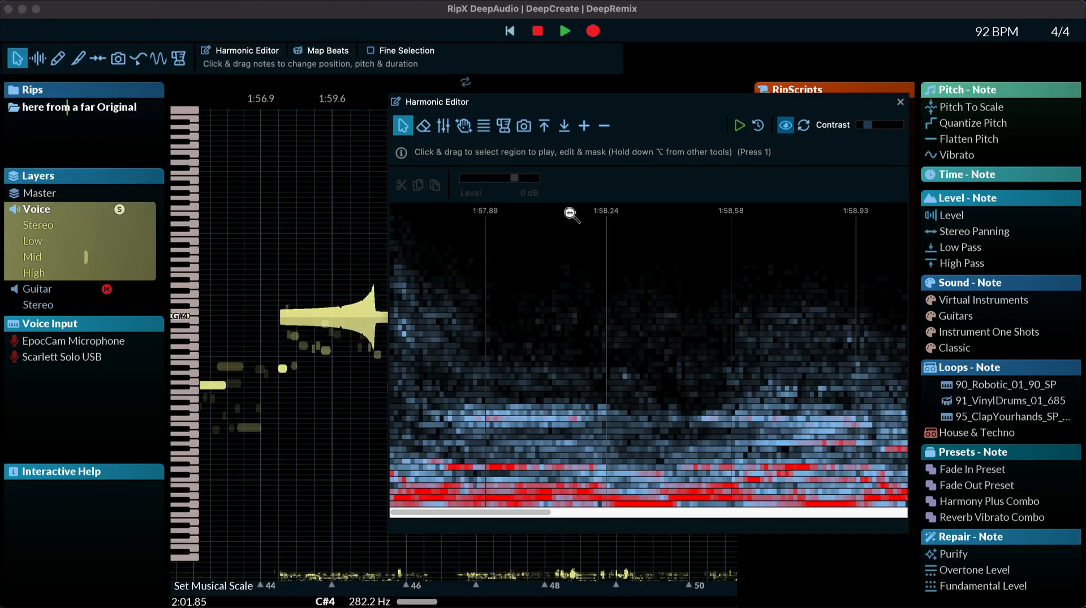
drag(432, 222, 851, 391)
Look at the Harmonic Editor's erasing and click-removal tools and close the editor
click(424, 125)
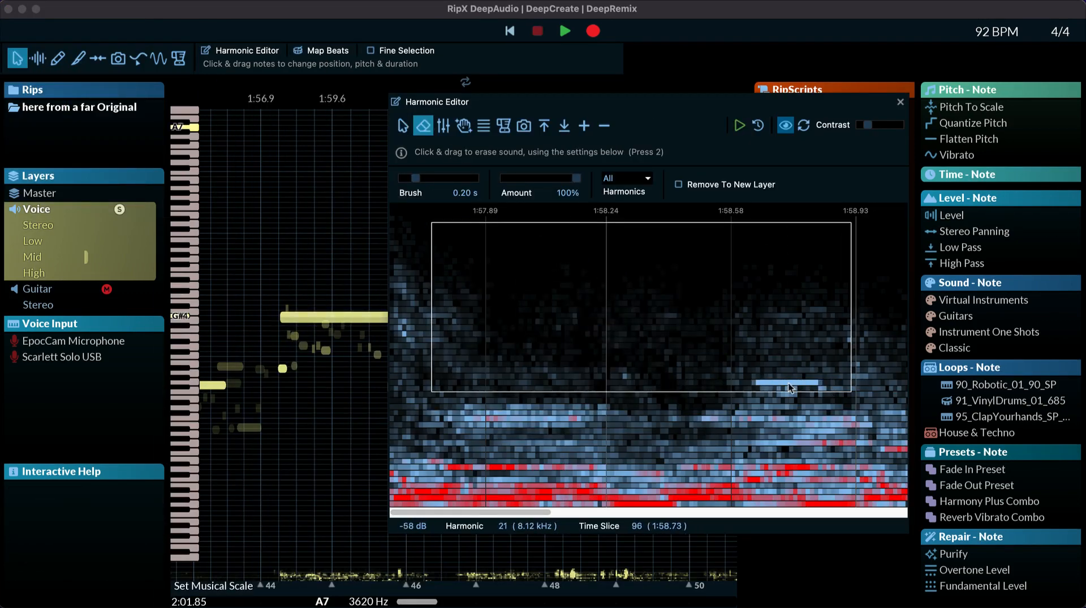
click(464, 127)
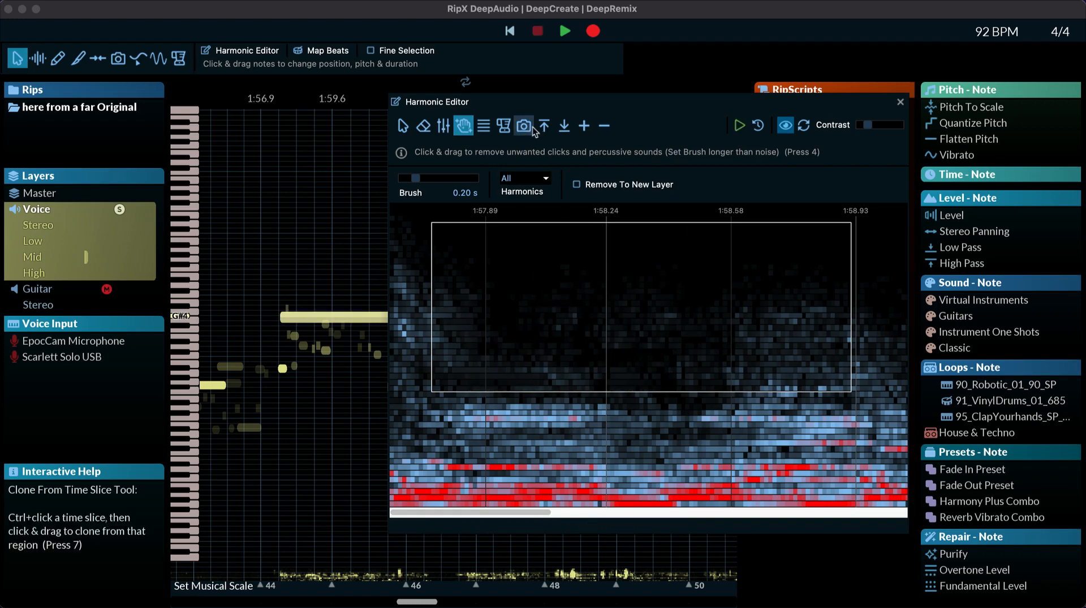
click(901, 102)
Try Pitch To Scale and Flatten Pitch on the long voice note near 1:58 and play it
drag(957, 107, 1018, 107)
drag(968, 140, 1068, 139)
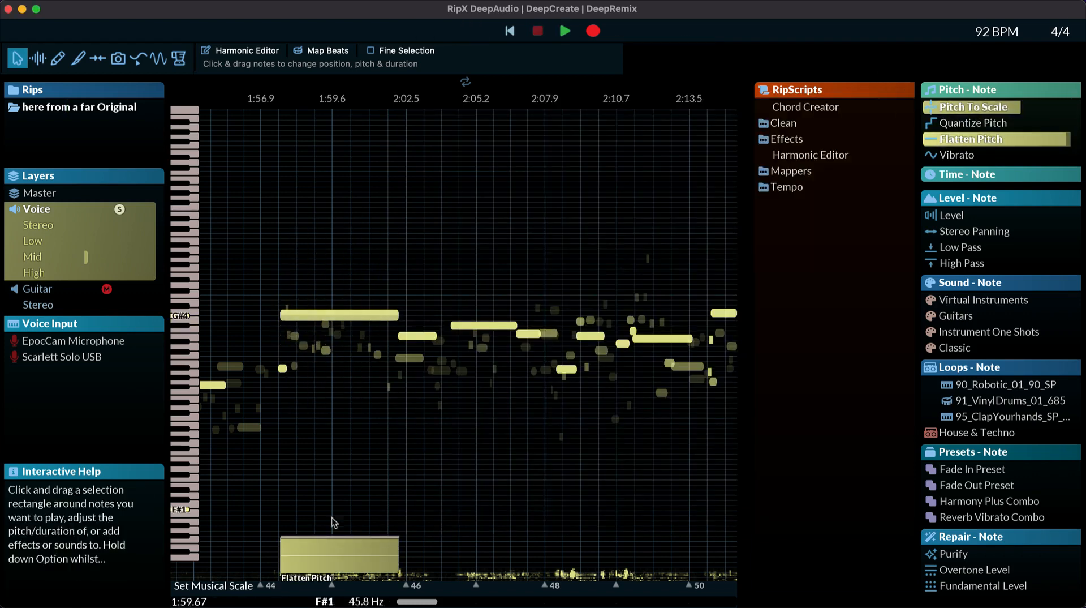
scroll(334, 523, left, 2)
drag(1020, 107, 1014, 107)
drag(957, 122, 926, 108)
click(416, 318)
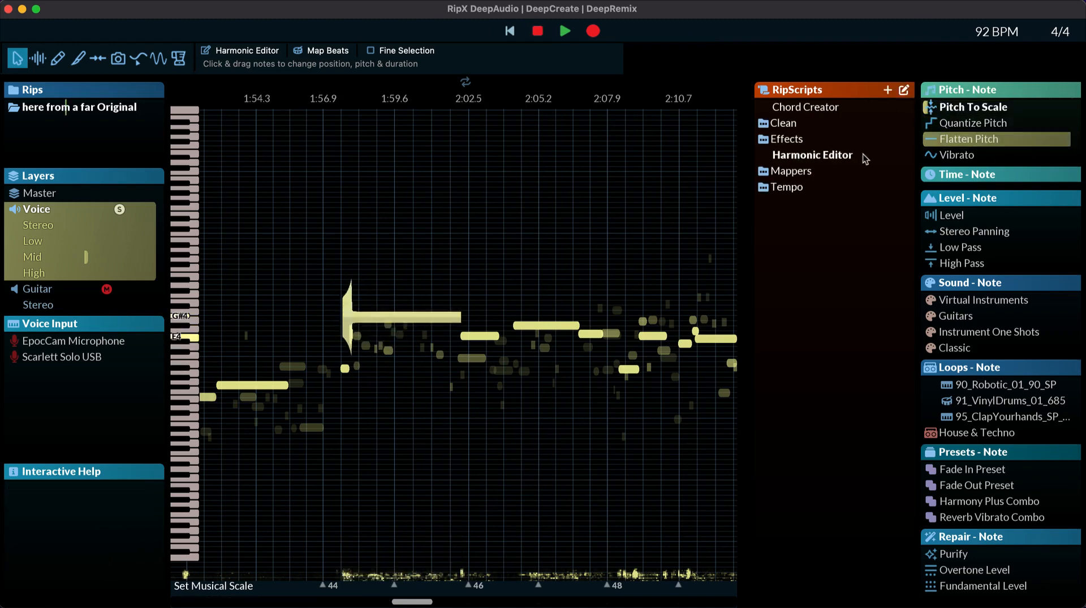
Apply Vibrato to the long voice note near 1:58 and try Stereo Panning and a 1.6 kHz Low Pass
drag(1017, 155, 998, 155)
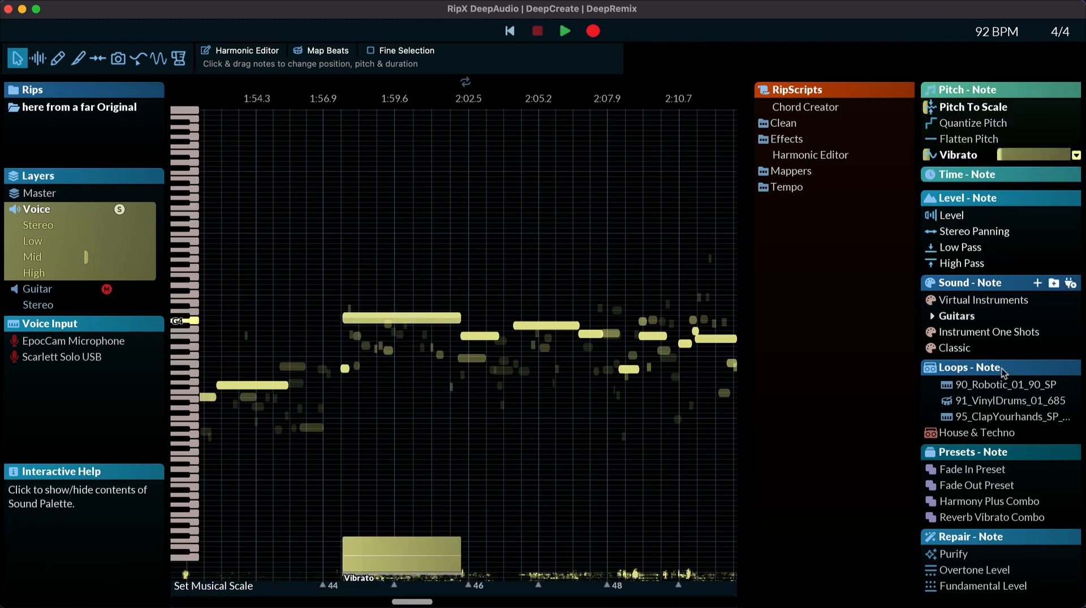
click(996, 230)
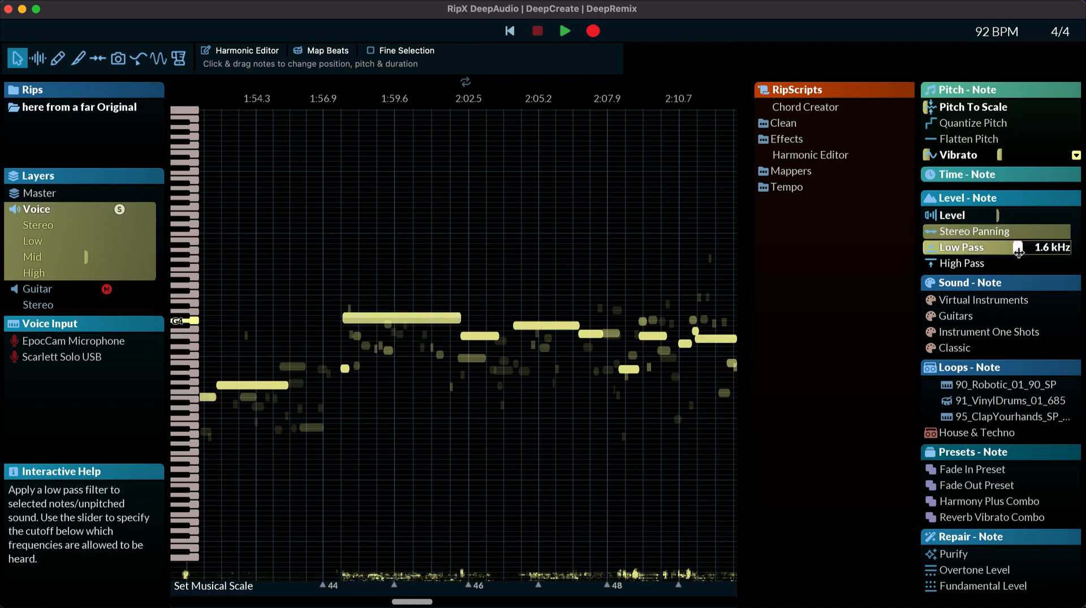
click(84, 257)
Expand the Harmony Plus Combo preset to examine its Harmony, Shift Formant and Flatten Pitch effects
click(134, 2)
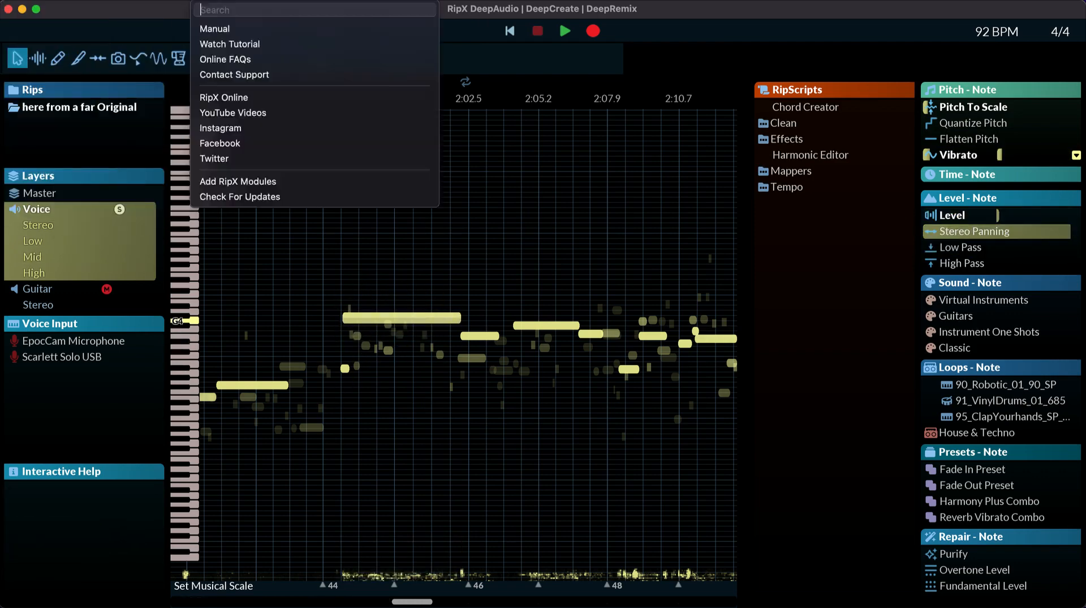
click(155, 2)
click(1054, 500)
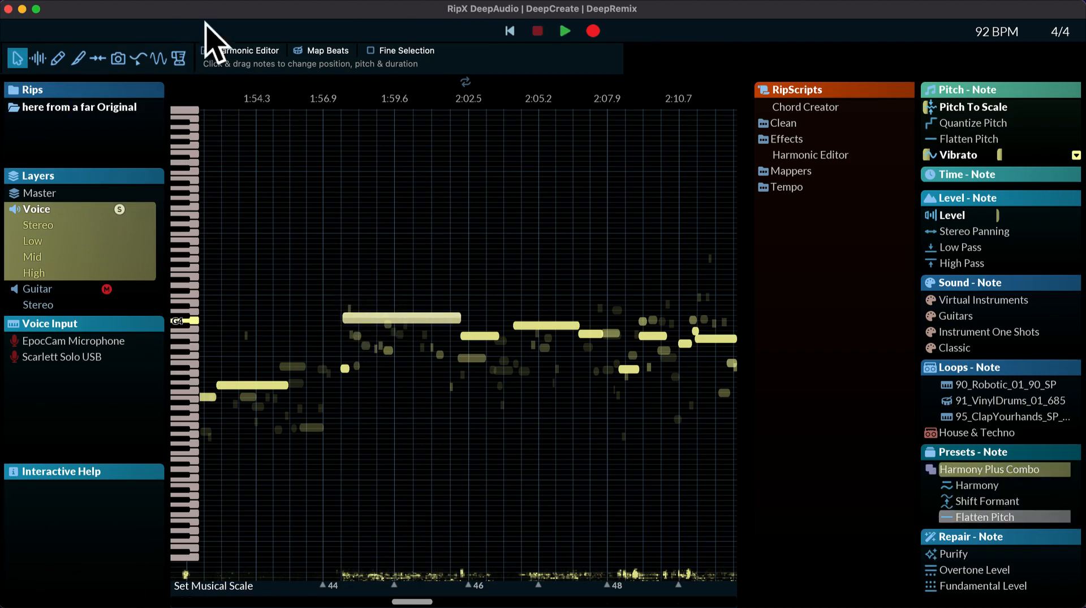
Remove the Voice solo and play the full song from the beginning in the overall view
scroll(464, 333, down, 10)
click(119, 209)
key(space)
Look through the editing tools from drawing and splitting to the sine pattern tool, and stop playback
click(38, 59)
click(58, 58)
click(78, 58)
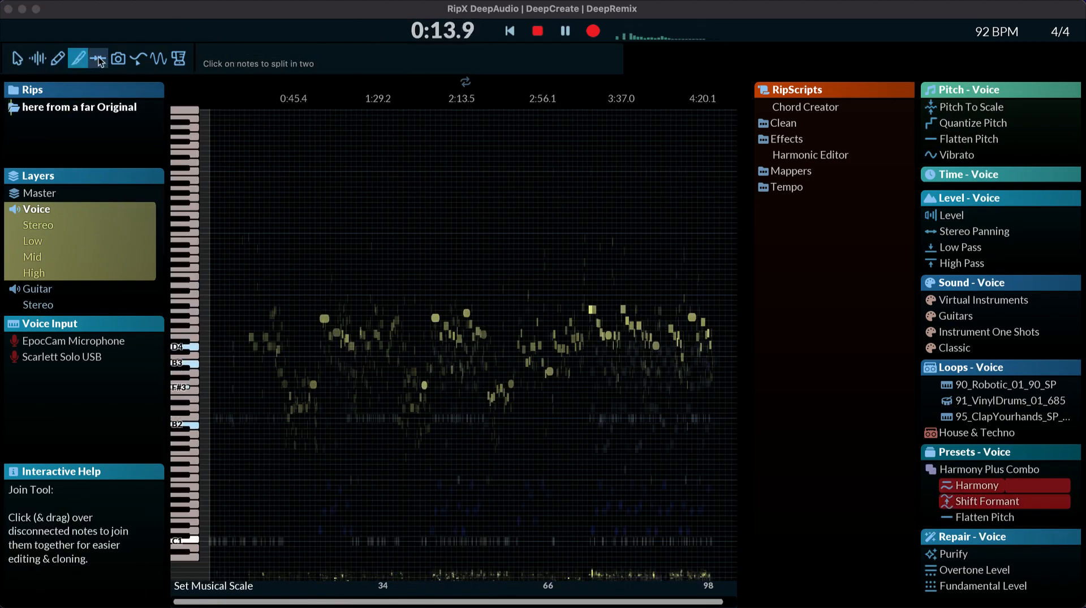
click(158, 58)
key(space)
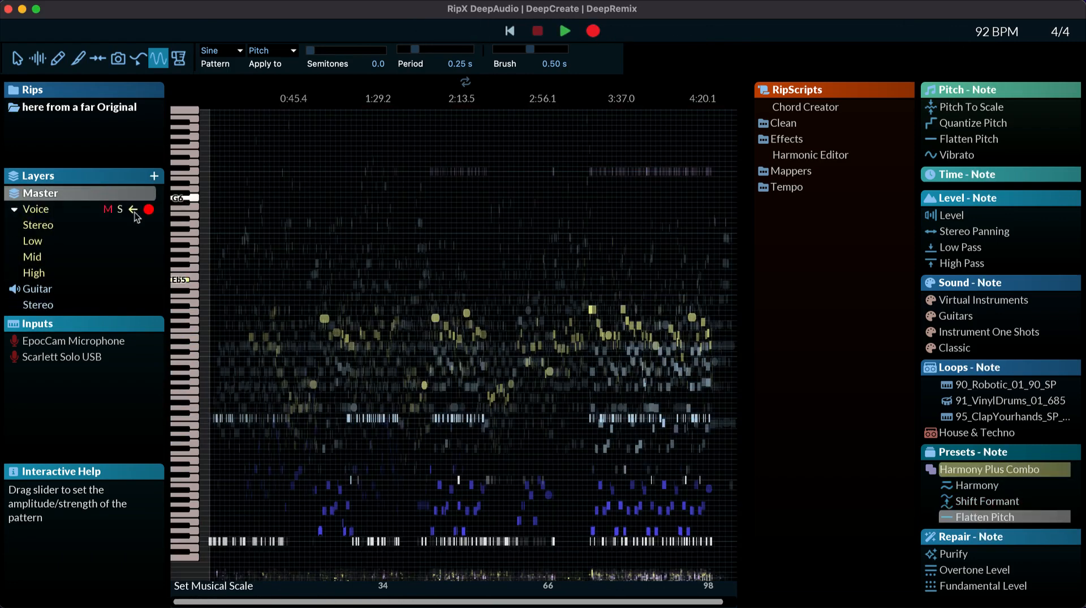
Solo the Voice layer and open the Harmonic Editor with its region selection tool active
click(119, 210)
click(98, 58)
click(17, 58)
click(251, 54)
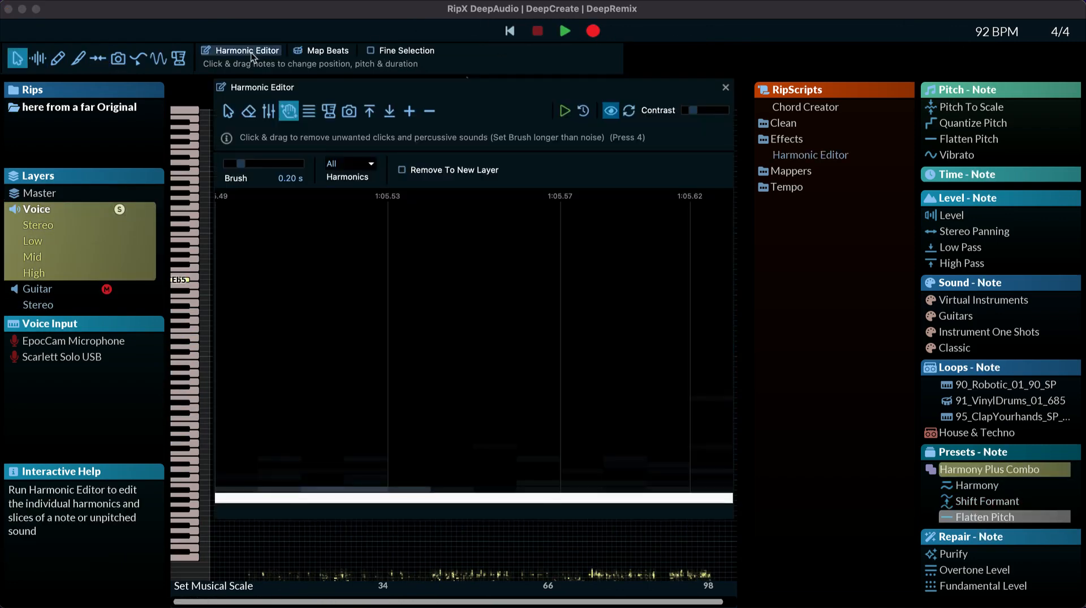
click(228, 112)
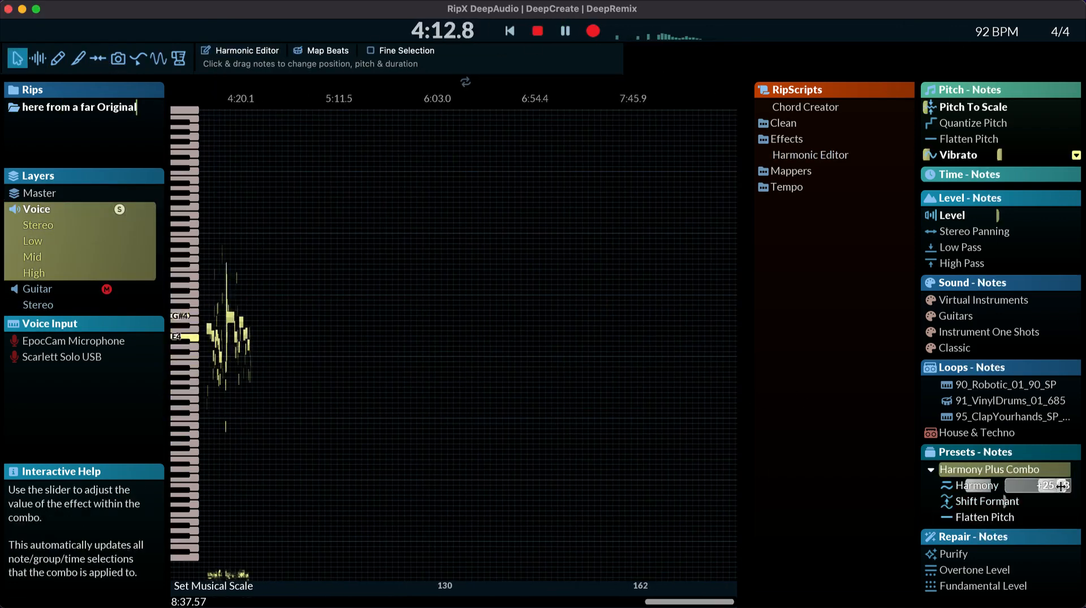
Select the voice notes around 4:17 and set the Harmony Plus Combo's Harmony level to +2 dB
key(space)
drag(332, 383, 214, 307)
scroll(227, 317, up, 8)
drag(362, 223, 523, 392)
drag(1061, 486, 1039, 485)
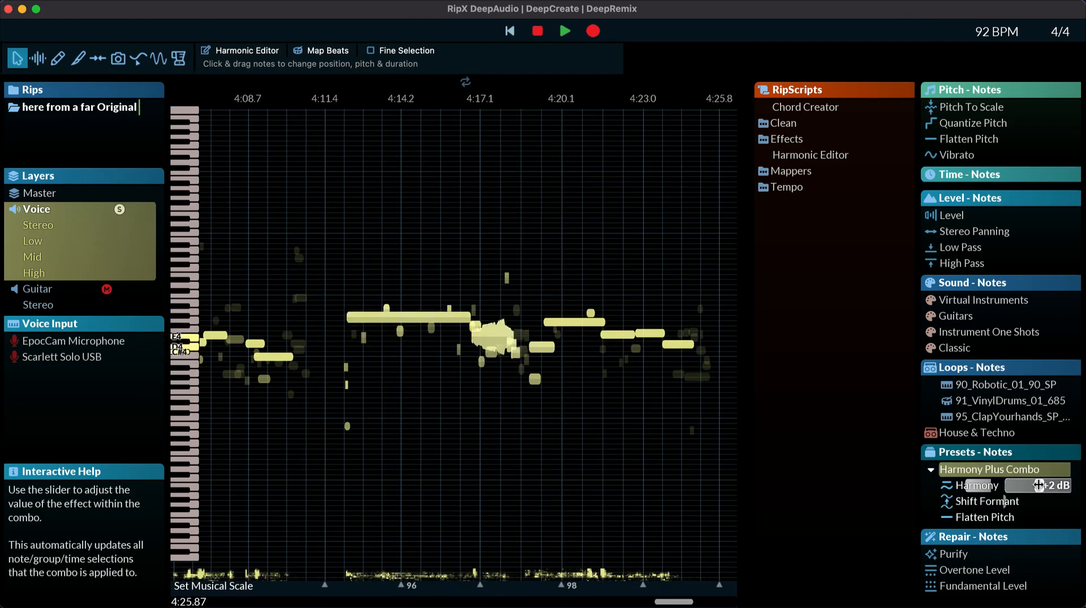
Apply the Harmony Plus Combo preset to the long voice note near 4:13 and try its component effects
click(409, 318)
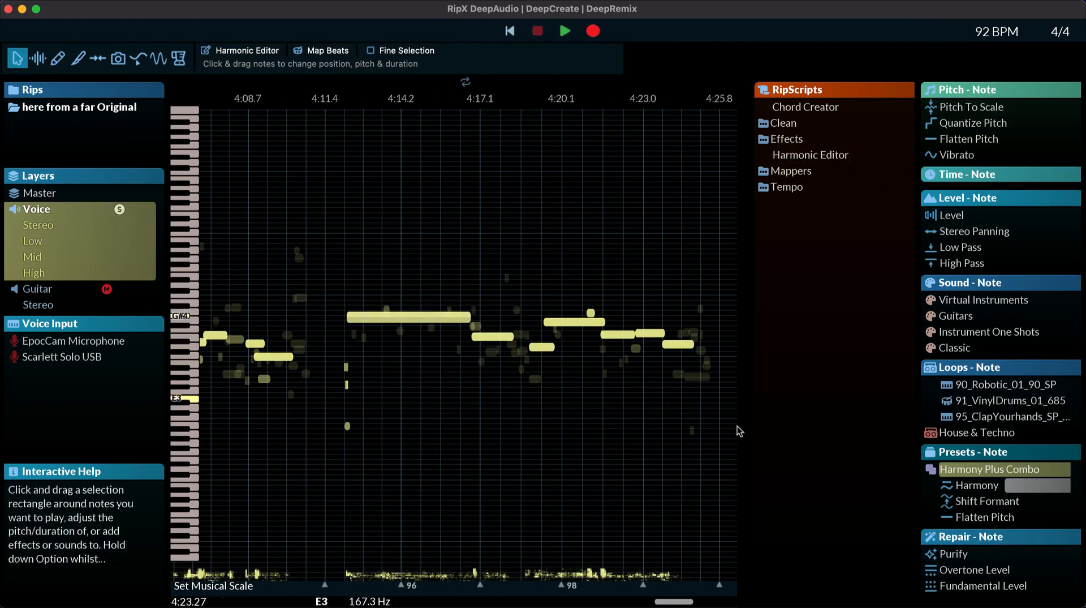
click(148, 0)
click(417, 146)
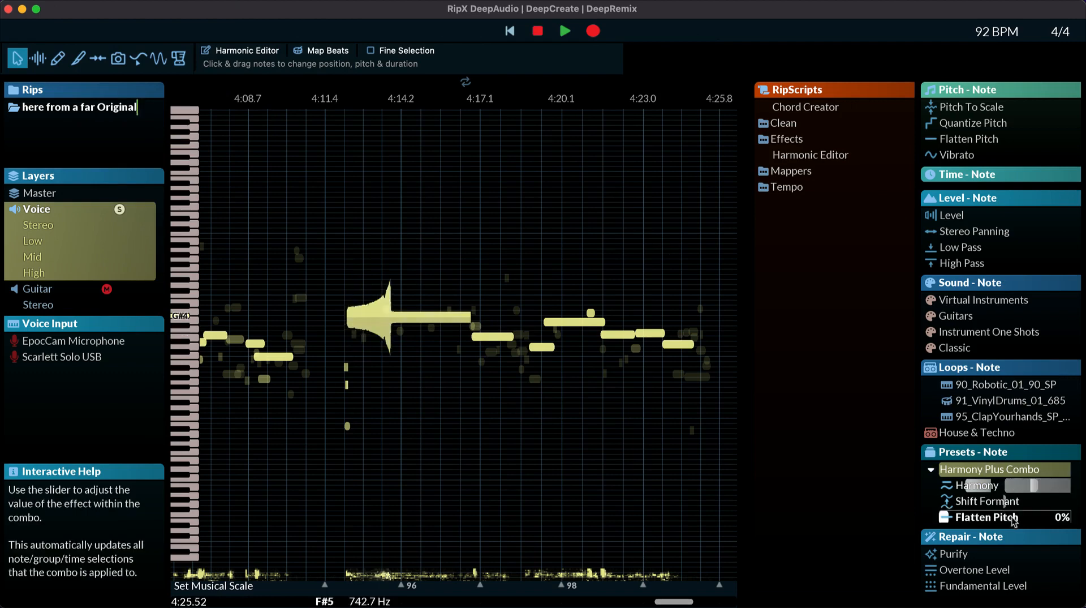
drag(984, 469, 1066, 470)
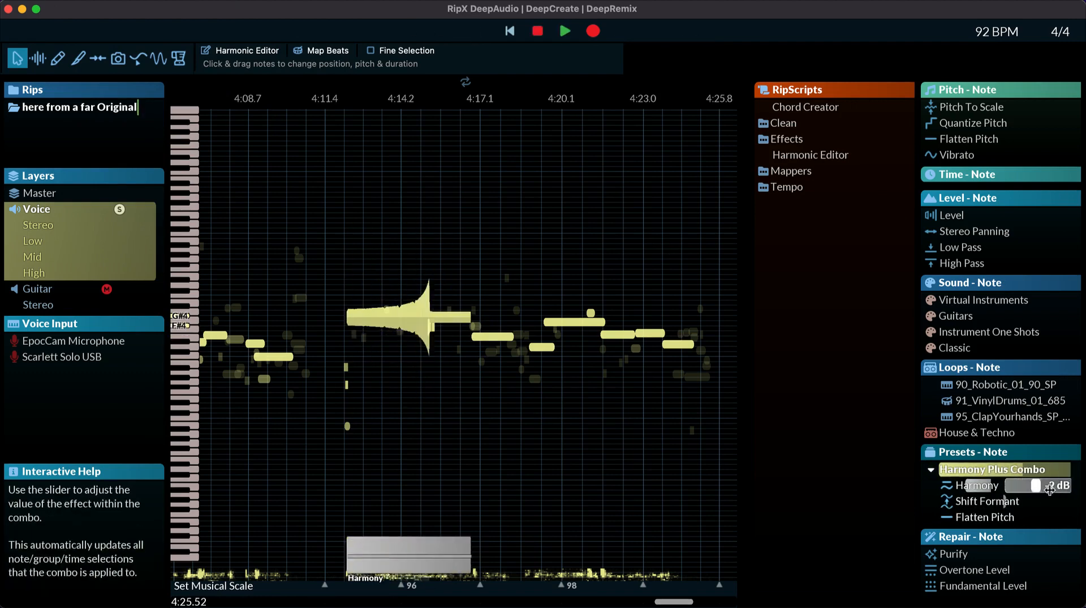
click(1004, 499)
Open the Chord Creator and lower the Harmony Plus Combo on the long voice note to its minimum
click(806, 106)
click(984, 469)
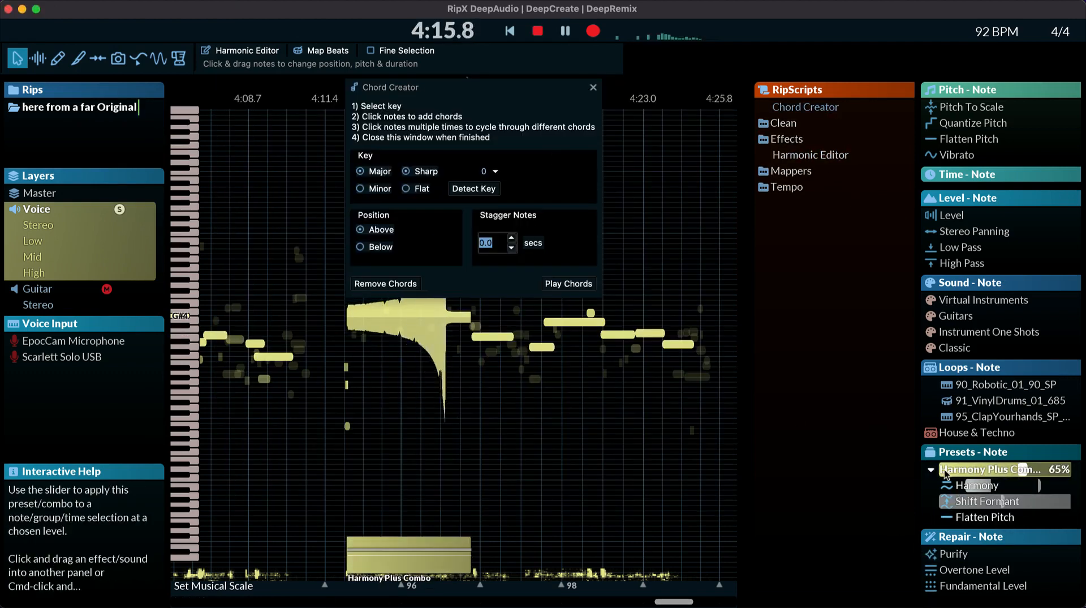
drag(985, 469, 941, 470)
Close the Chord Creator, remove the Voice solo and play the whole song from about 1:14
click(293, 269)
click(119, 210)
scroll(444, 306, down, 10)
key(space)
click(593, 87)
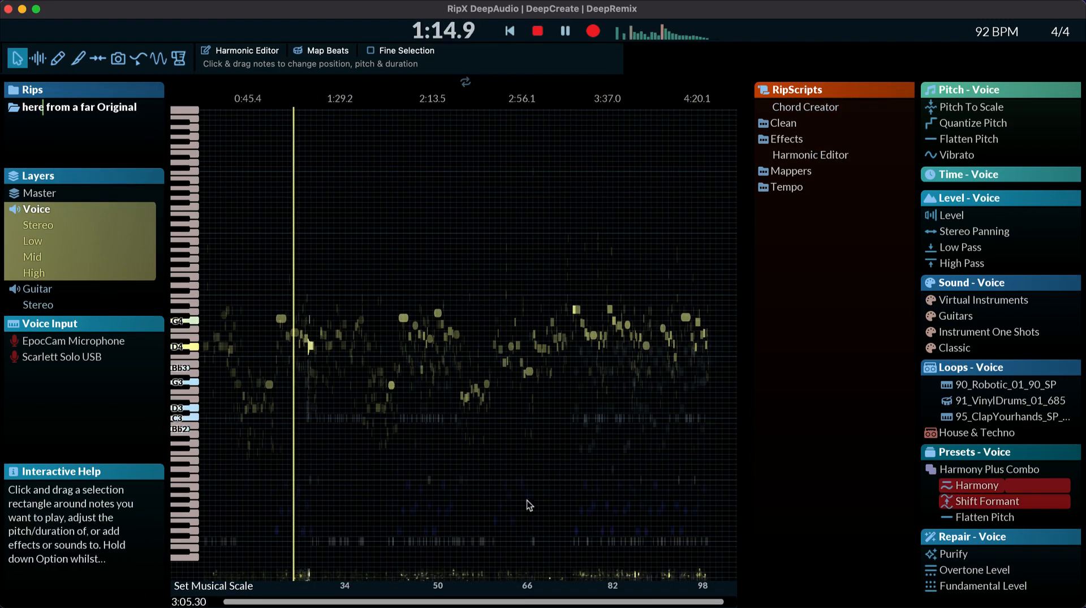
Collapse the Voice and Guitar layer controls and mute the Kick Drum and Drums layers
scroll(530, 505, right, 1)
click(15, 210)
click(15, 225)
click(106, 257)
click(107, 273)
key(space)
scroll(1013, 425, down, 10)
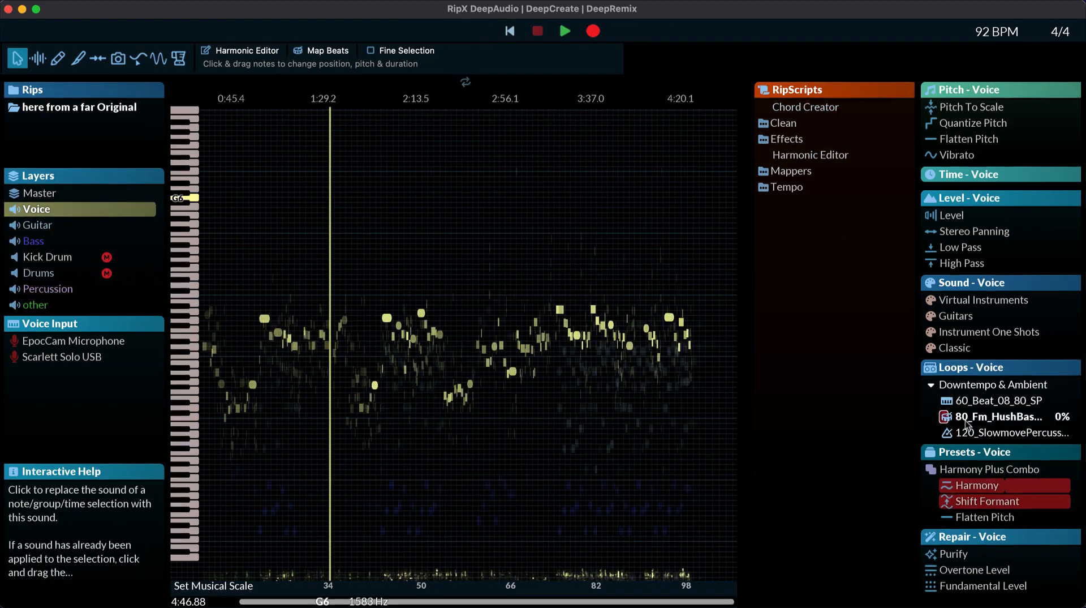
Place the 80_Fm_HushBass loop from Downtempo & Ambient as a C2 note and set its level to 19%
drag(968, 421, 504, 511)
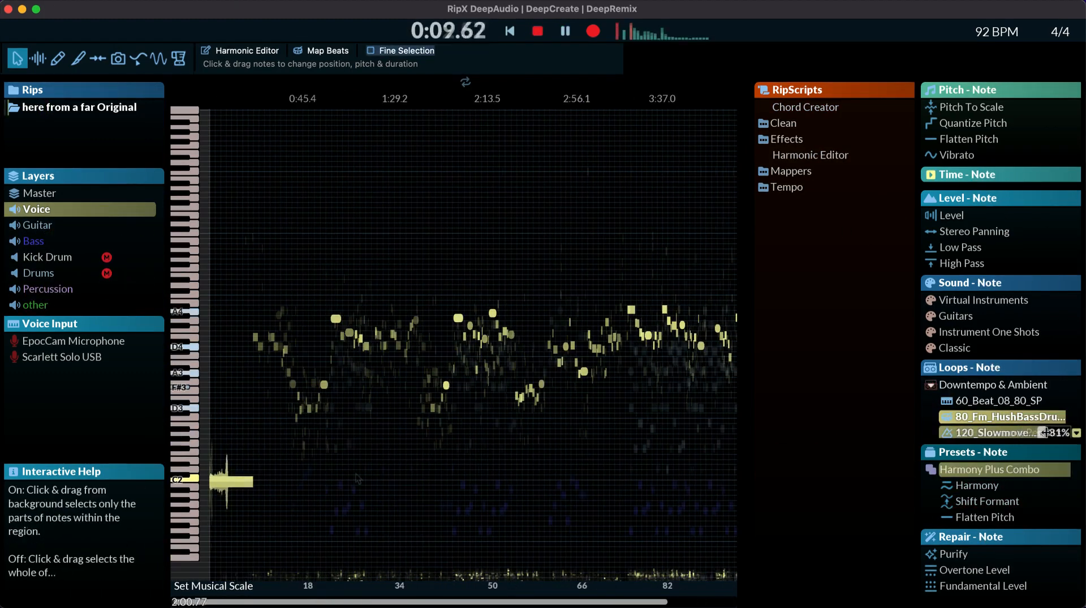
drag(1042, 432, 987, 432)
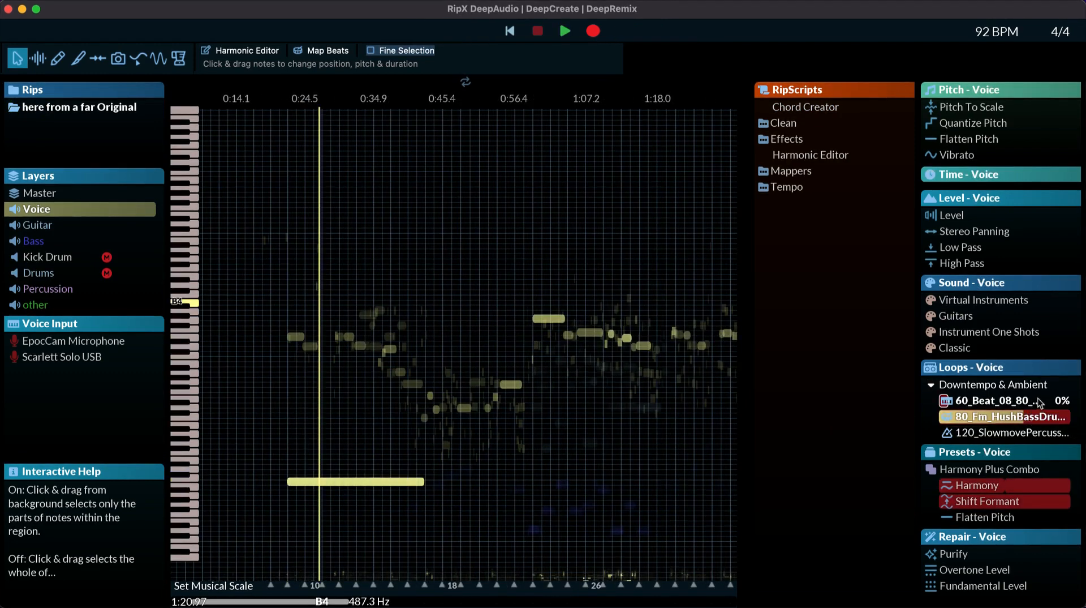
drag(1012, 416, 974, 416)
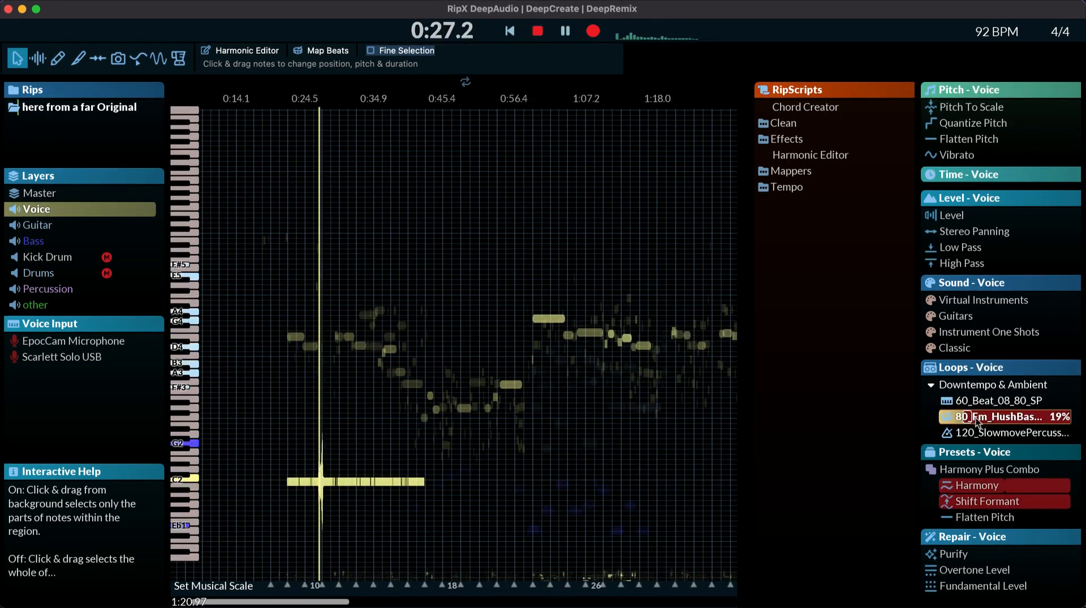
View the Beat Mapper and apply the 120_SlowmovePercussion_01_584 loop to the C2 note between about 0:22 and 0:43
click(315, 54)
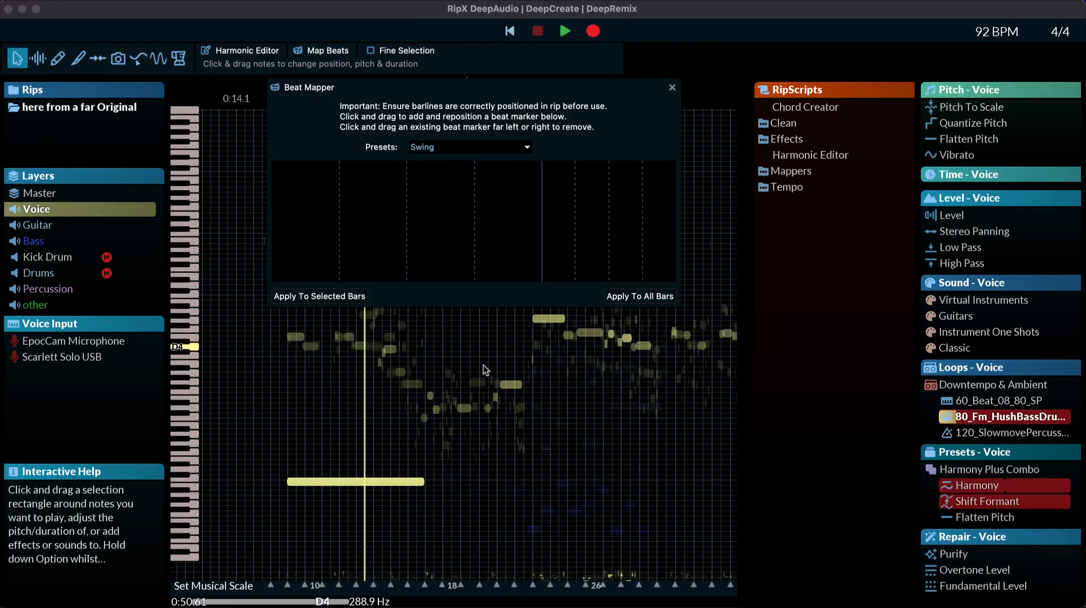
drag(956, 433, 1077, 434)
click(388, 482)
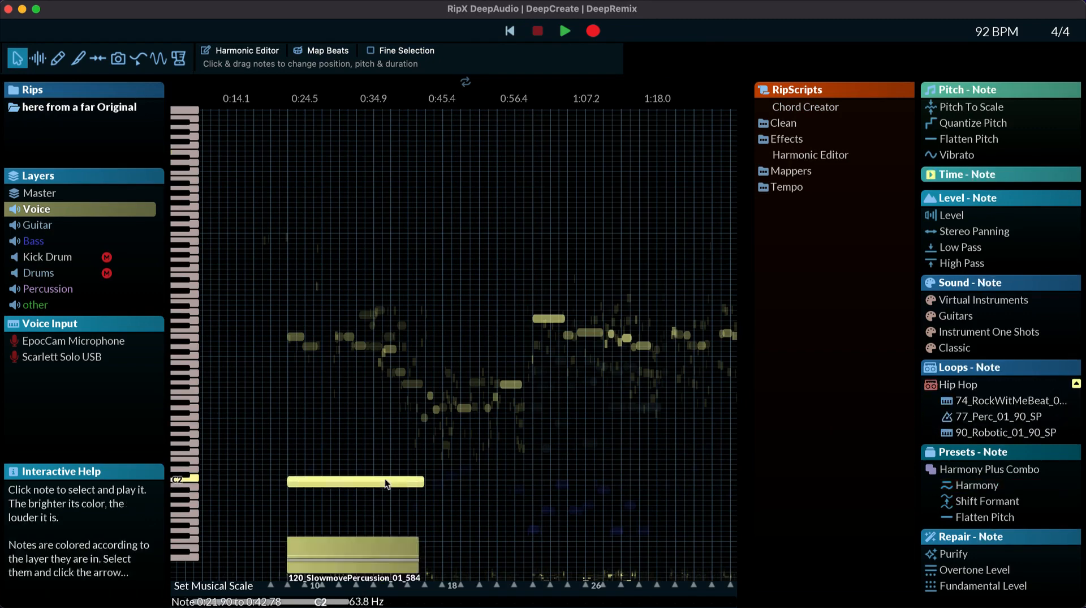
Delete the C2 loop note and apply the 91_VinylDrums_01_685 loop to the Bb3 note between about 0:22 and 0:32
key(Delete)
key(space)
click(1064, 400)
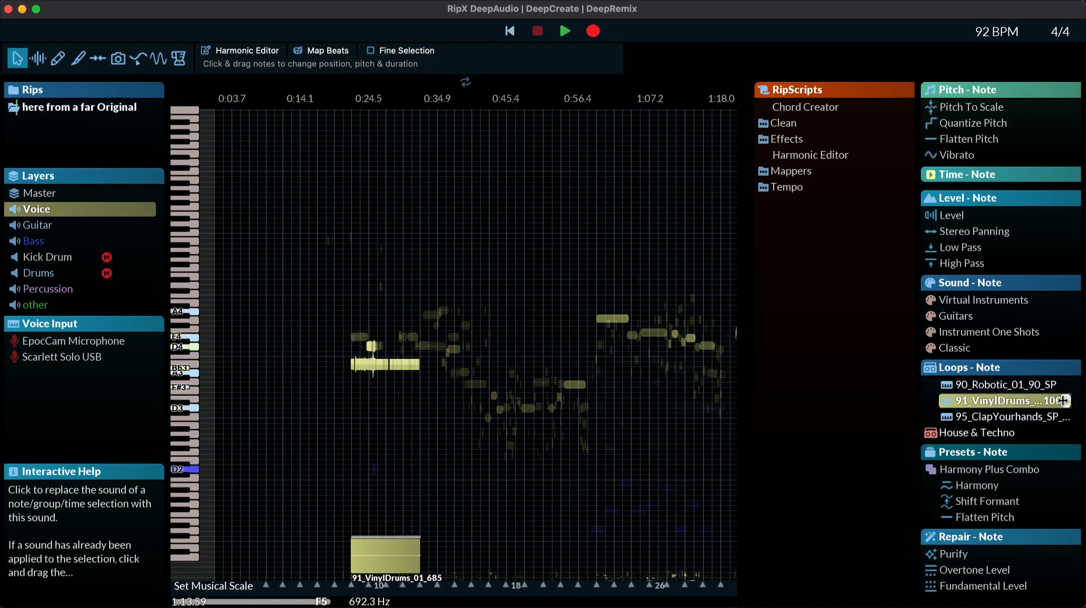
drag(974, 400, 1064, 400)
mouse_move(391, 552)
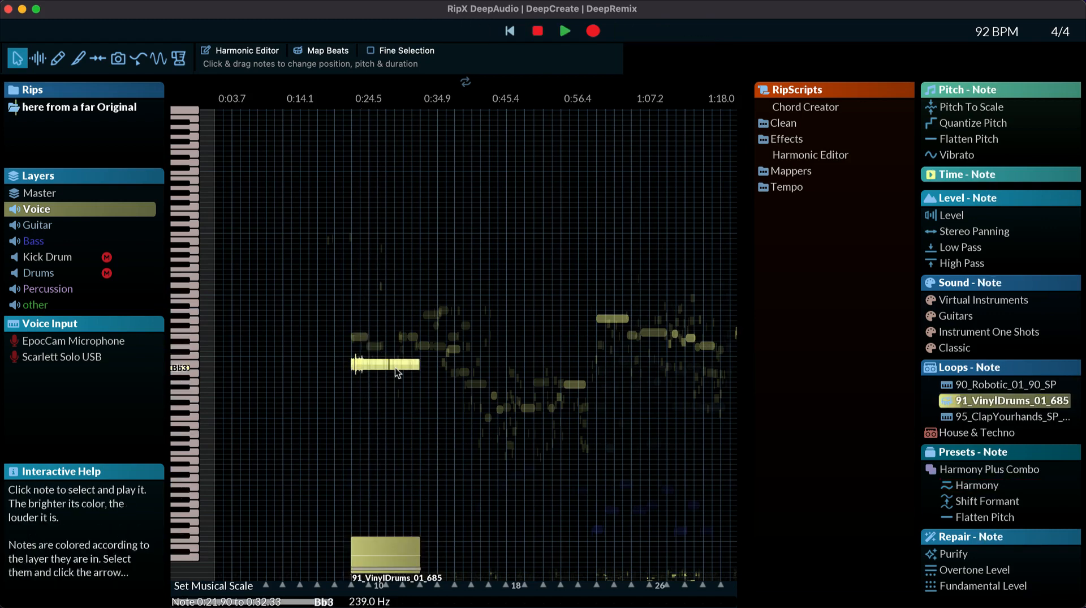
Expand the World Music loops and choose 92_Tabla_319_SP_01 for the Bb3 note
scroll(1020, 405, up, 5)
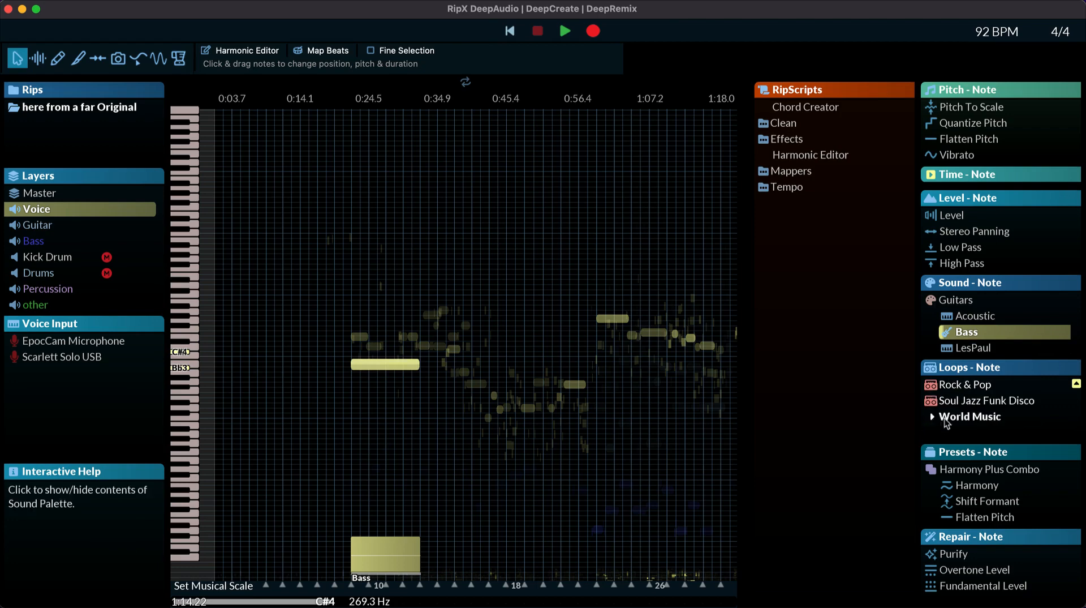
click(966, 418)
click(966, 419)
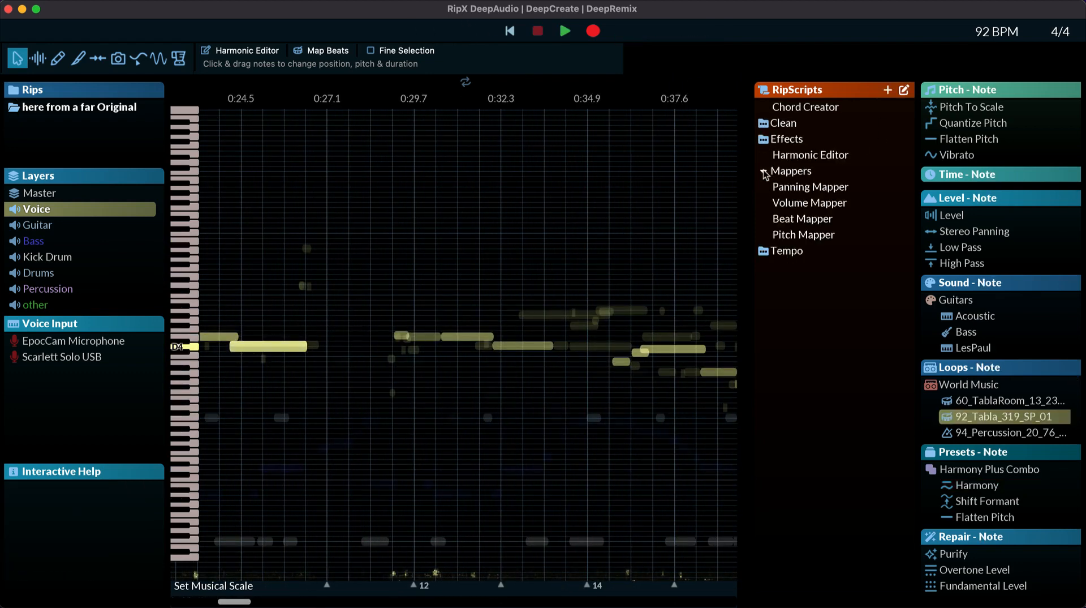
Apply the Beat Mapper's Swing preset to the selected bars of Voice notes in the first half of the song, and close the mapper
click(804, 219)
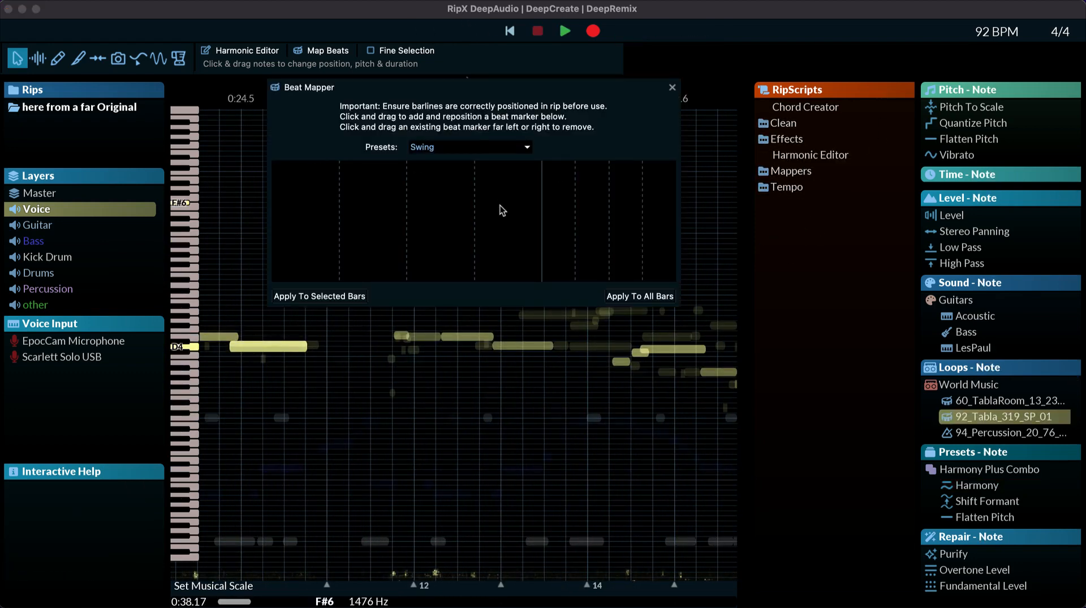
click(473, 145)
click(401, 171)
scroll(336, 327, down, 1)
scroll(336, 326, down, 10)
drag(252, 446, 534, 273)
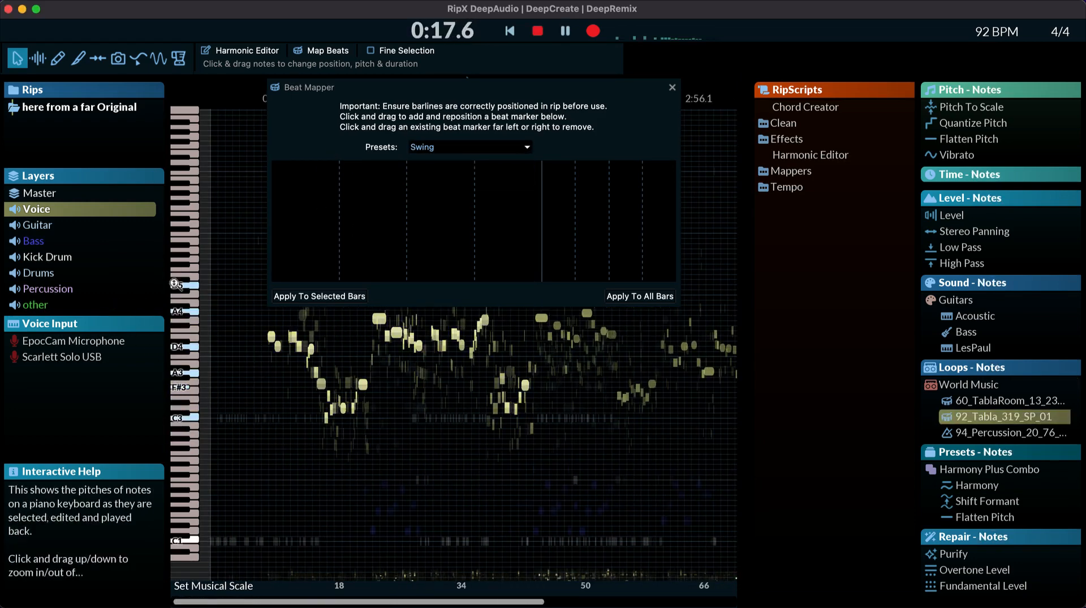
click(324, 297)
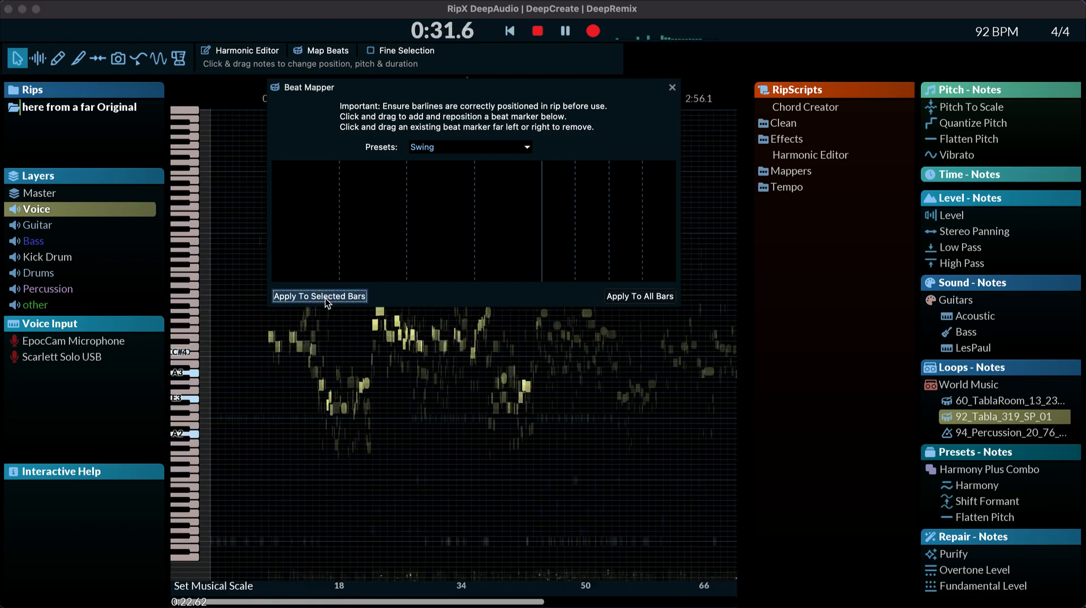
click(672, 87)
click(511, 277)
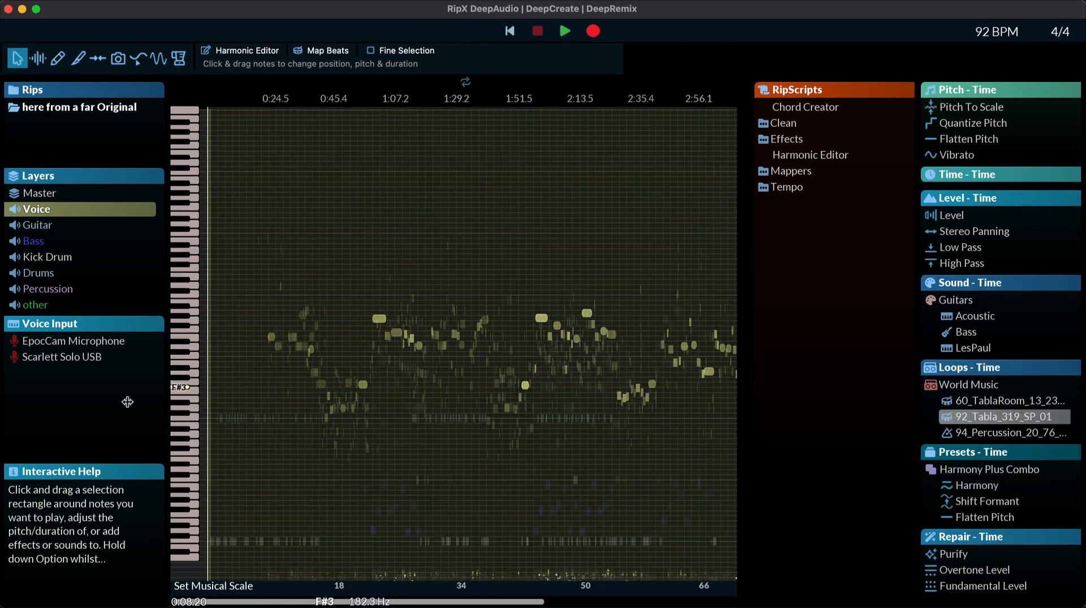
Set the Voice layer's musical scale to C Major and enable Auto Pitch To Scale while the song plays
click(184, 587)
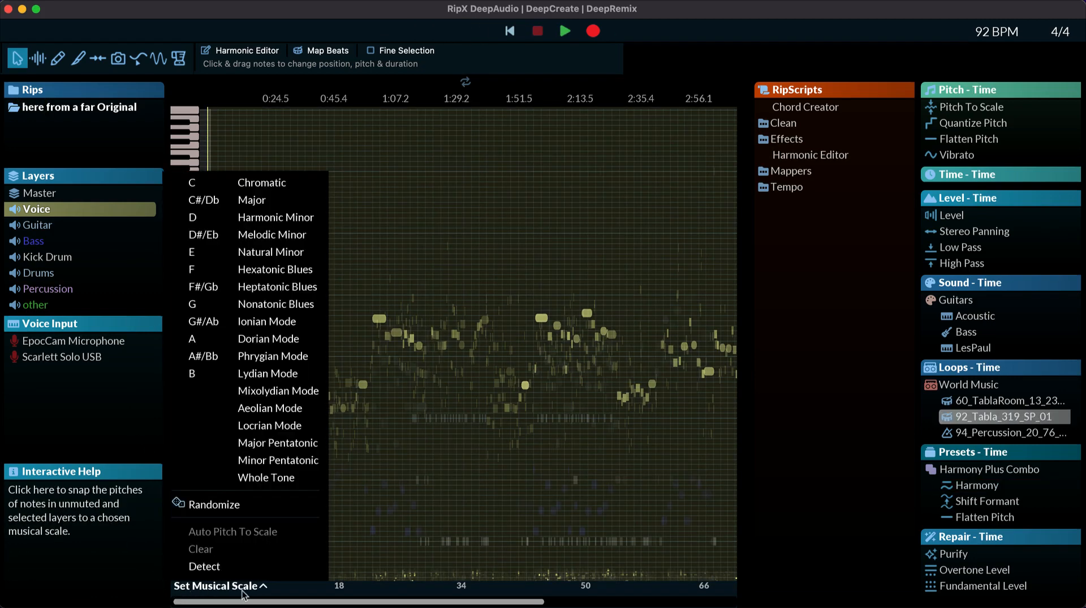
click(200, 185)
click(390, 206)
key(space)
key(super+a)
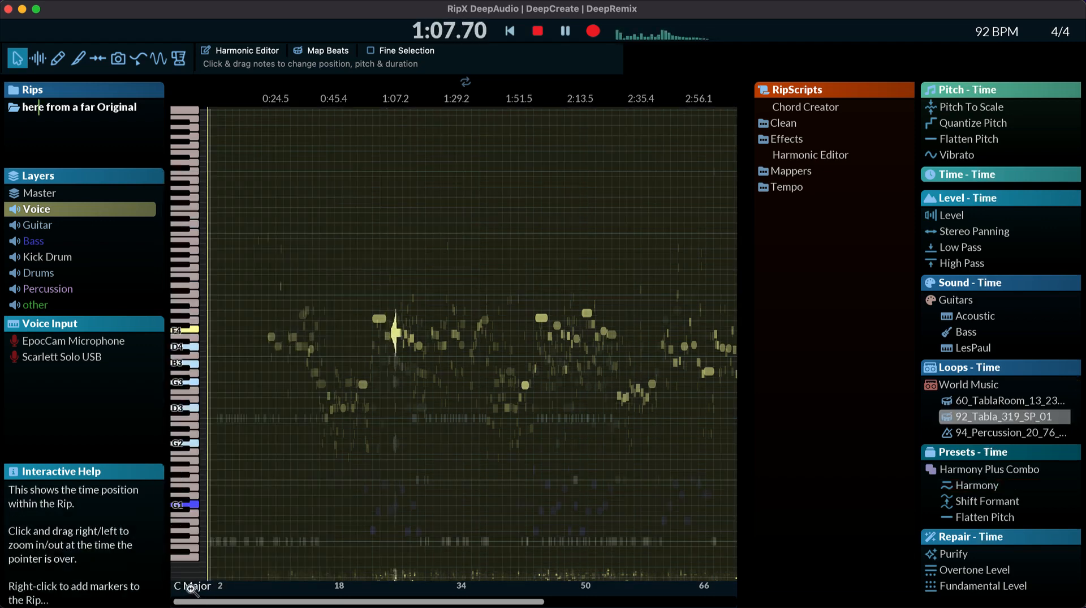
click(190, 587)
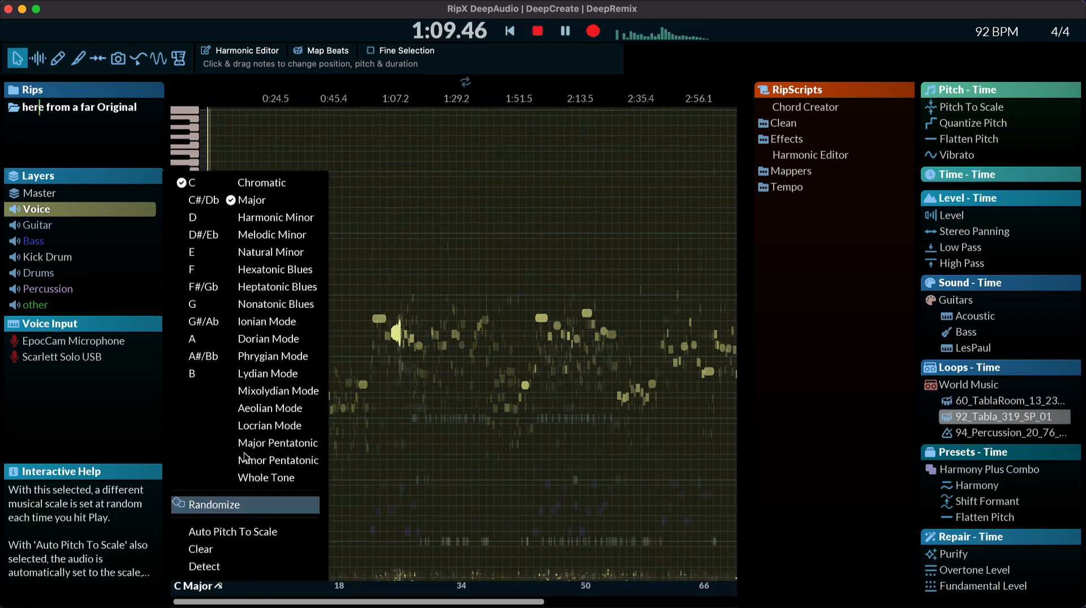
click(243, 536)
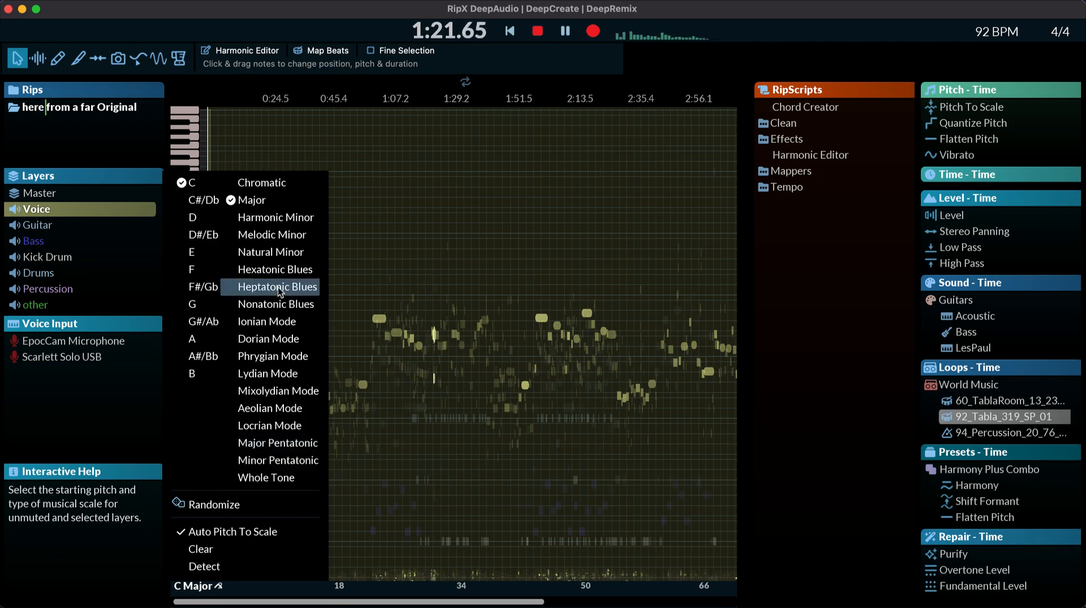
Audition the E, F, G and A Major scales one after another during playback
click(209, 252)
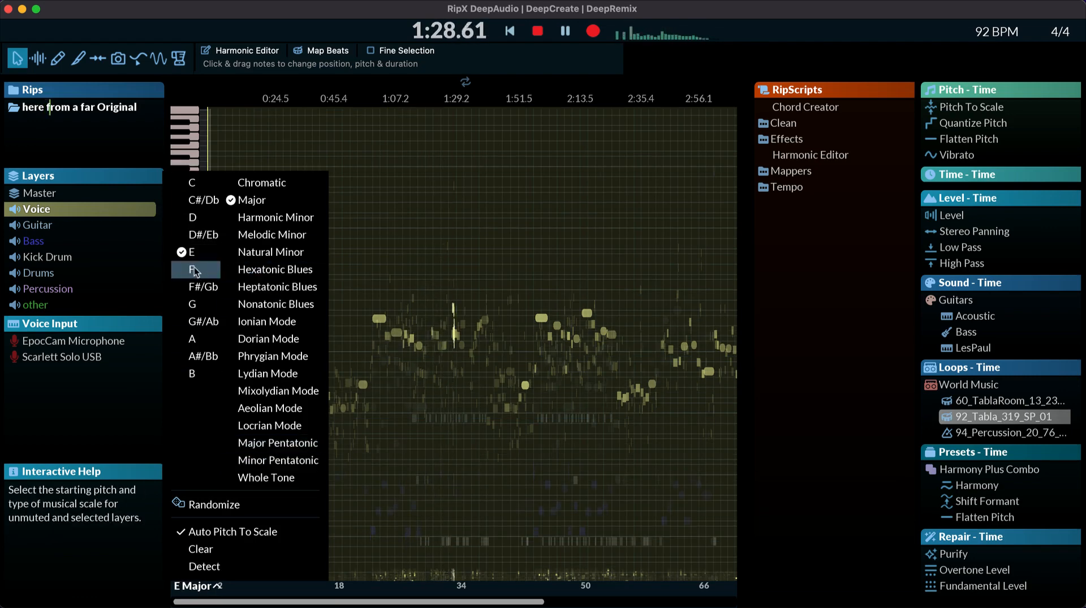
click(204, 269)
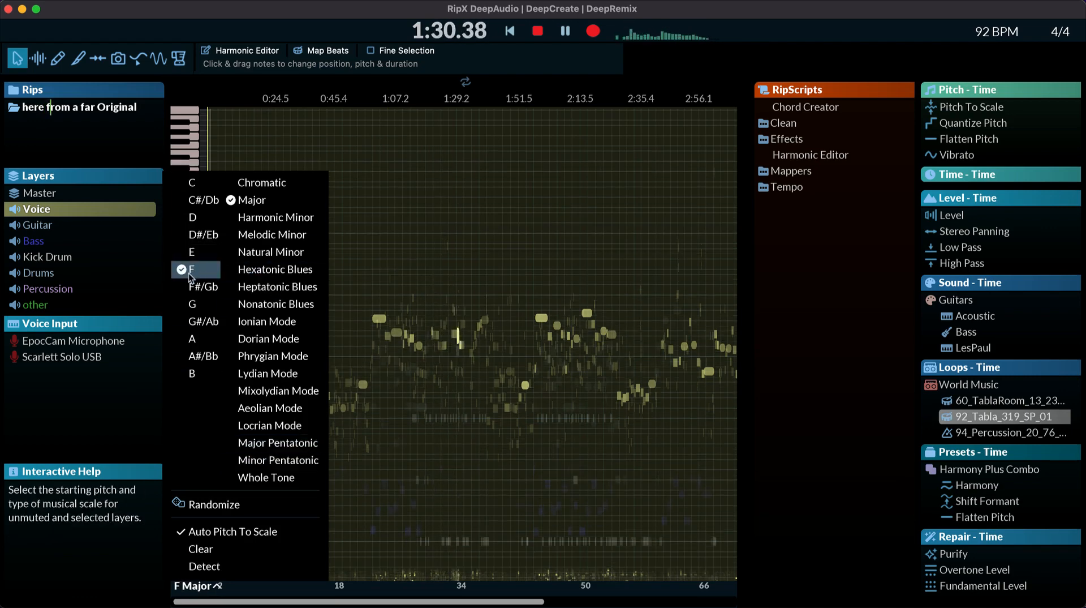
click(193, 308)
click(192, 338)
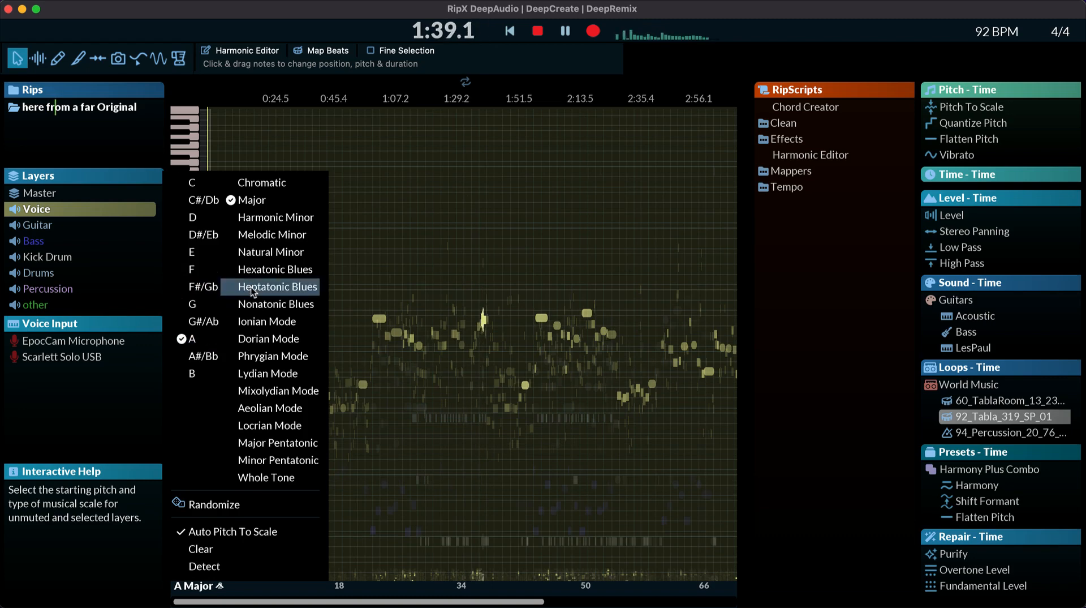
Change the scale type to Natural Minor and audition it on B, E, D, C#, F and G#
click(256, 252)
click(192, 374)
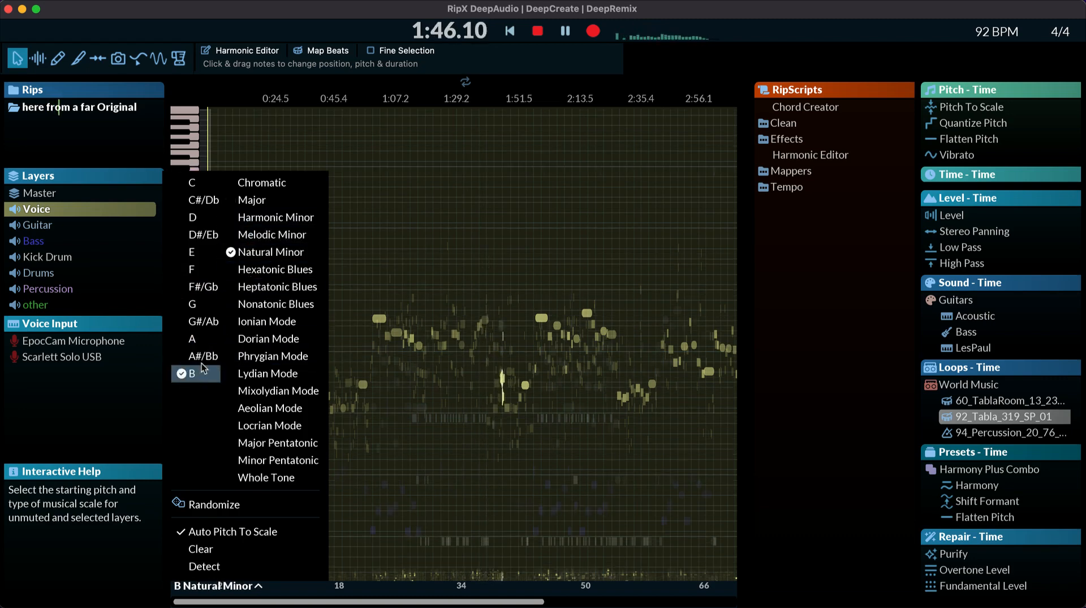
click(193, 259)
click(195, 217)
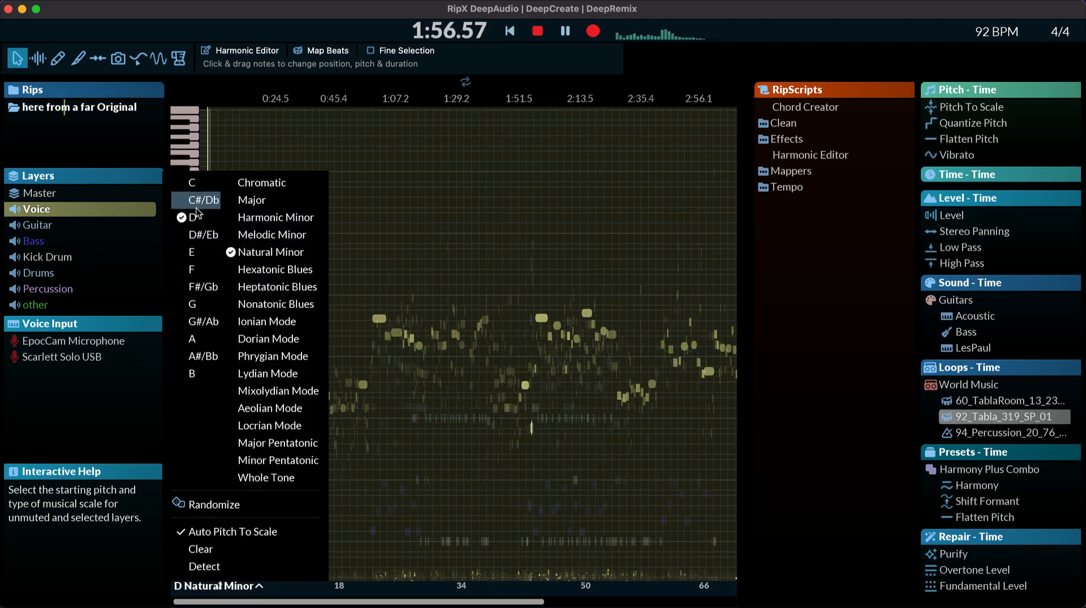
click(197, 199)
click(193, 269)
click(198, 321)
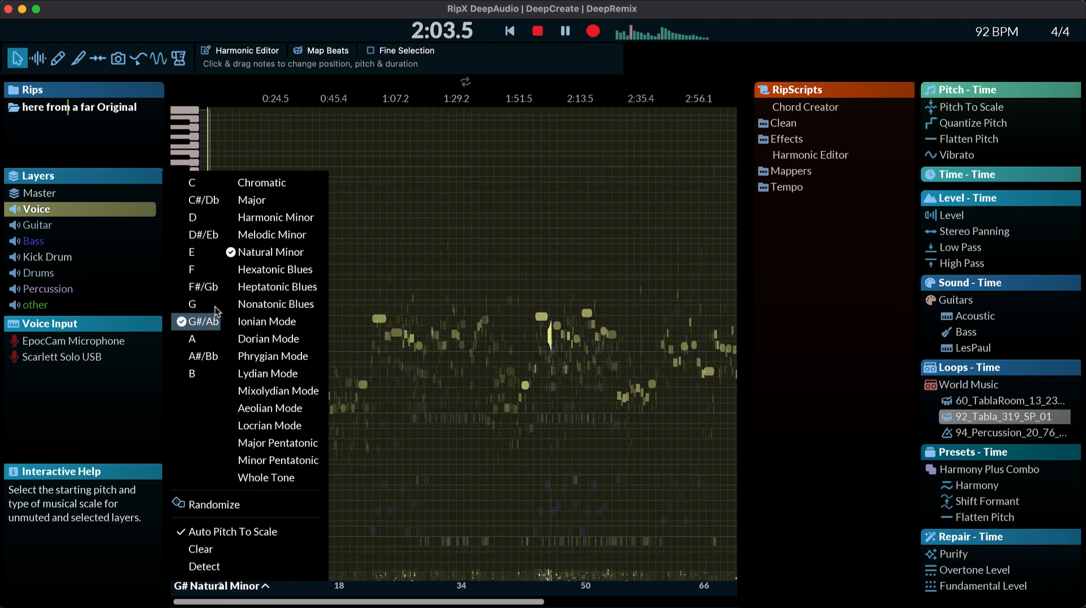
Enable Randomize for the musical scale and replay the whole song to hear a different random scale
click(214, 503)
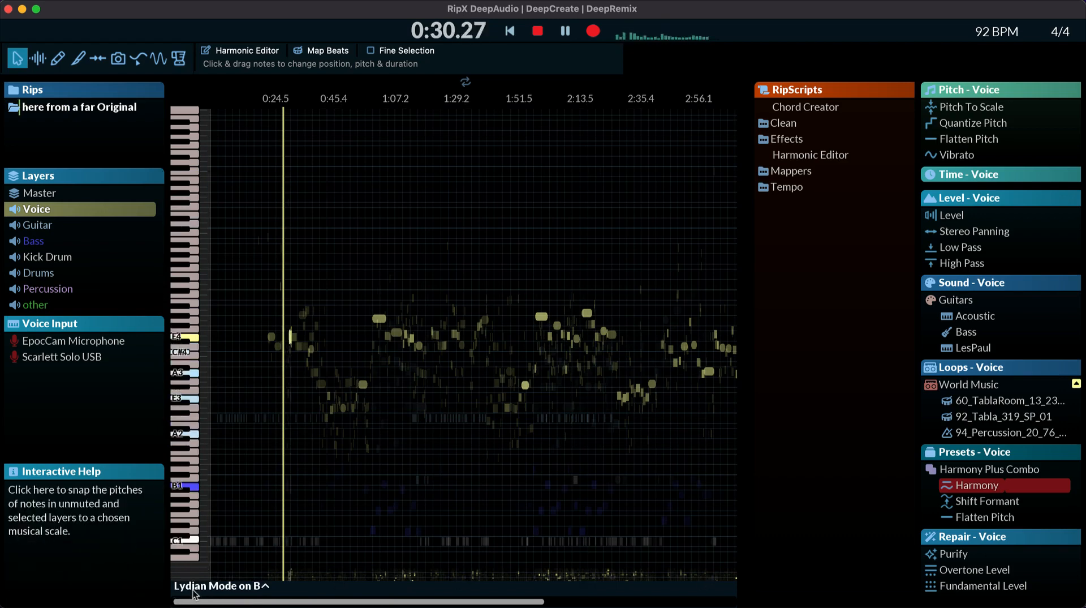
click(194, 586)
click(214, 504)
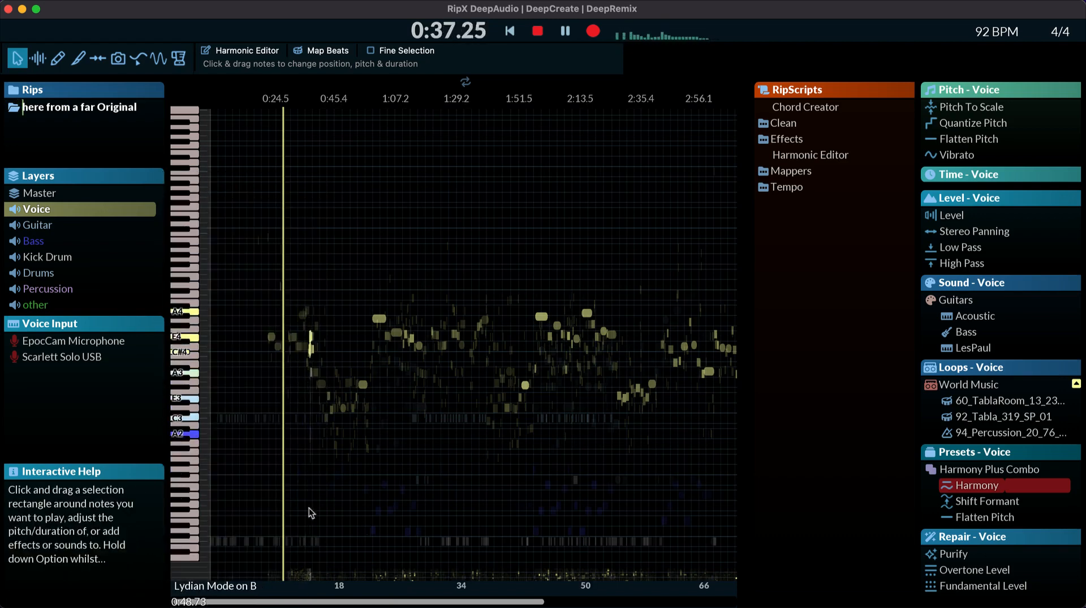
key(space)
key(super+a)
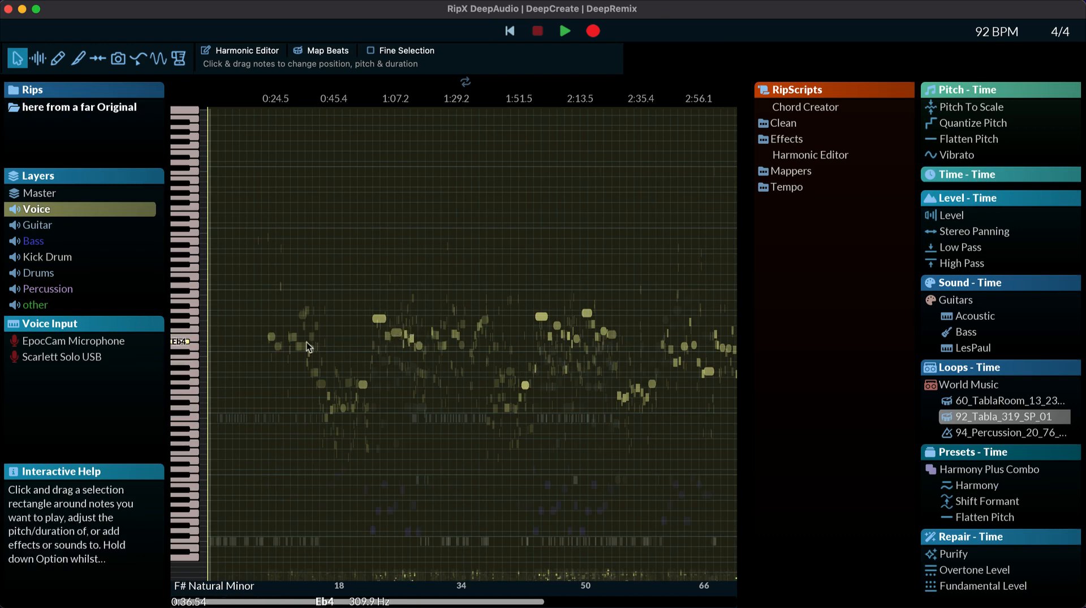
key(space)
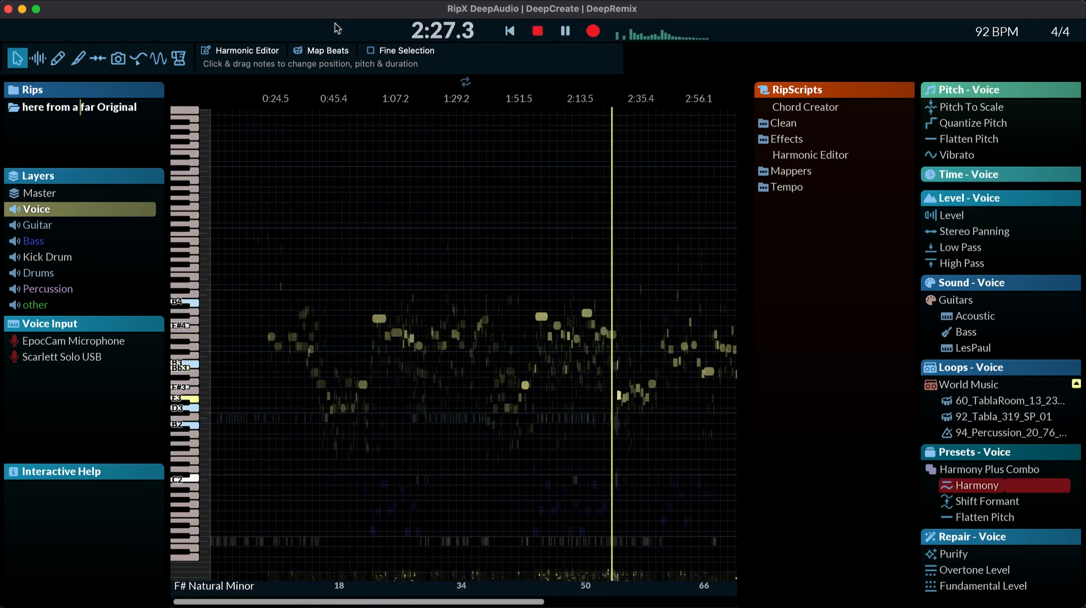
key(space)
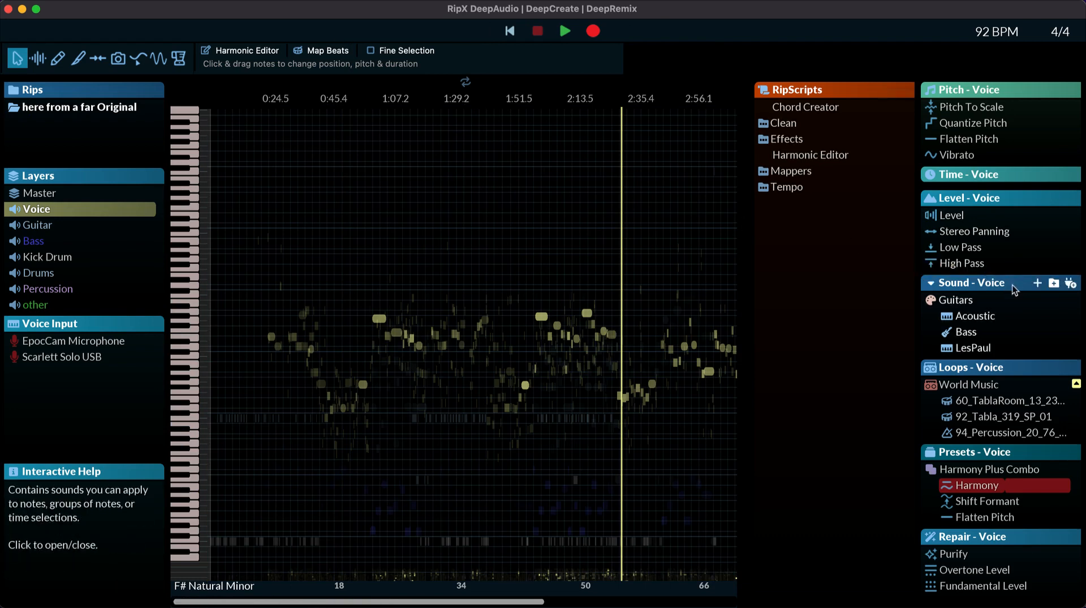
Collapse the Guitars sounds and expand the Classic sound collection
click(932, 300)
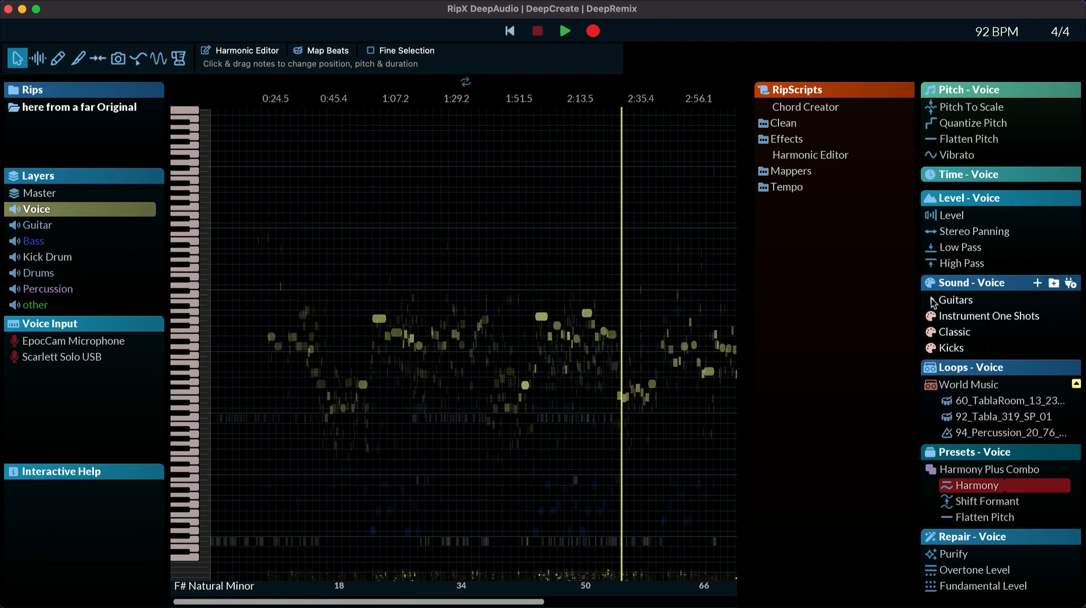
click(931, 331)
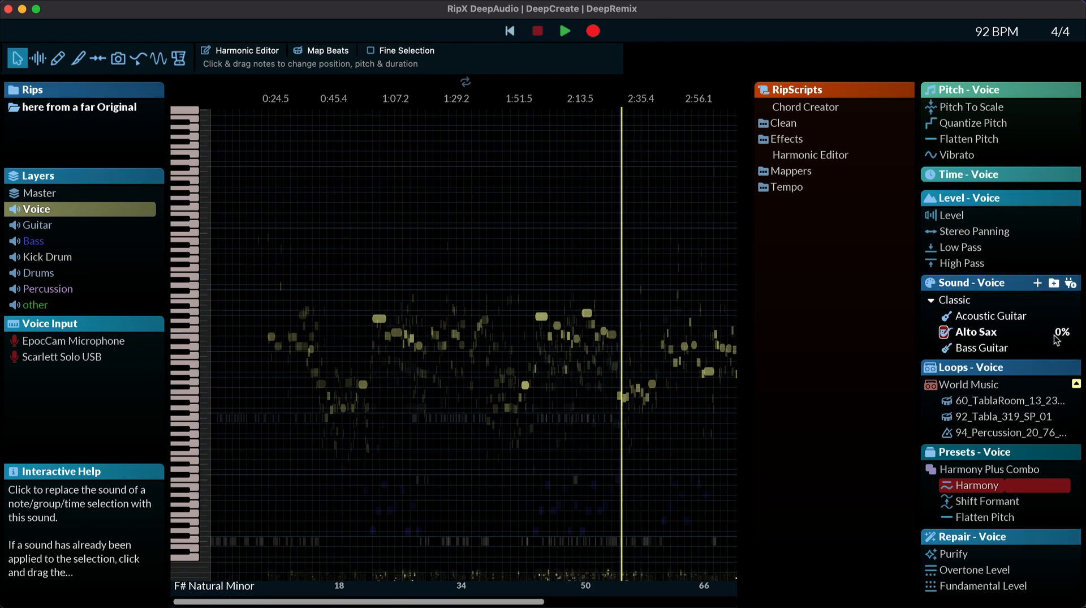
right_click(1014, 324)
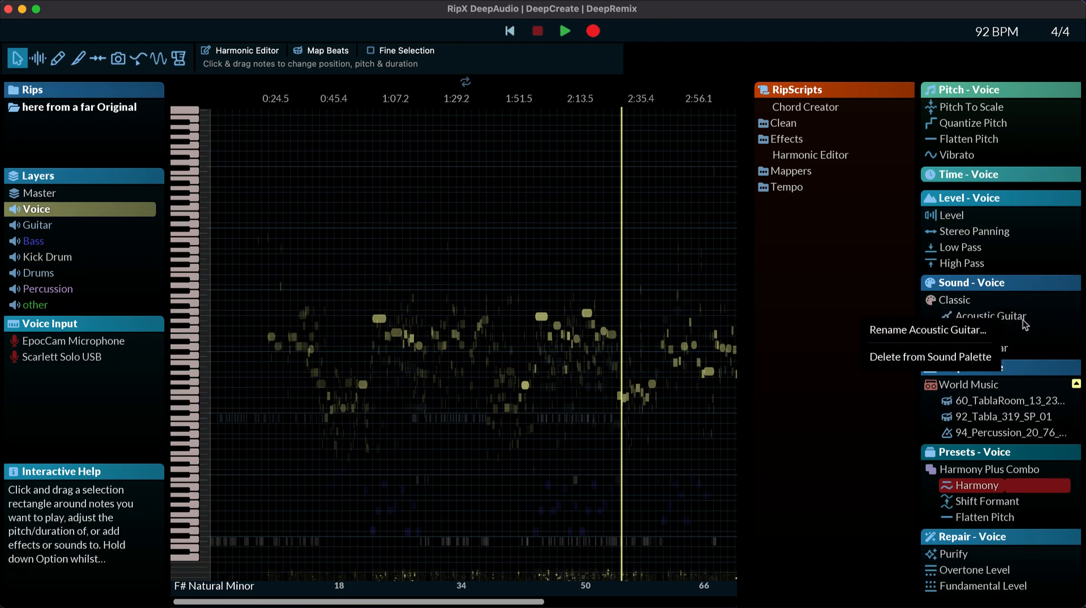
key(Escape)
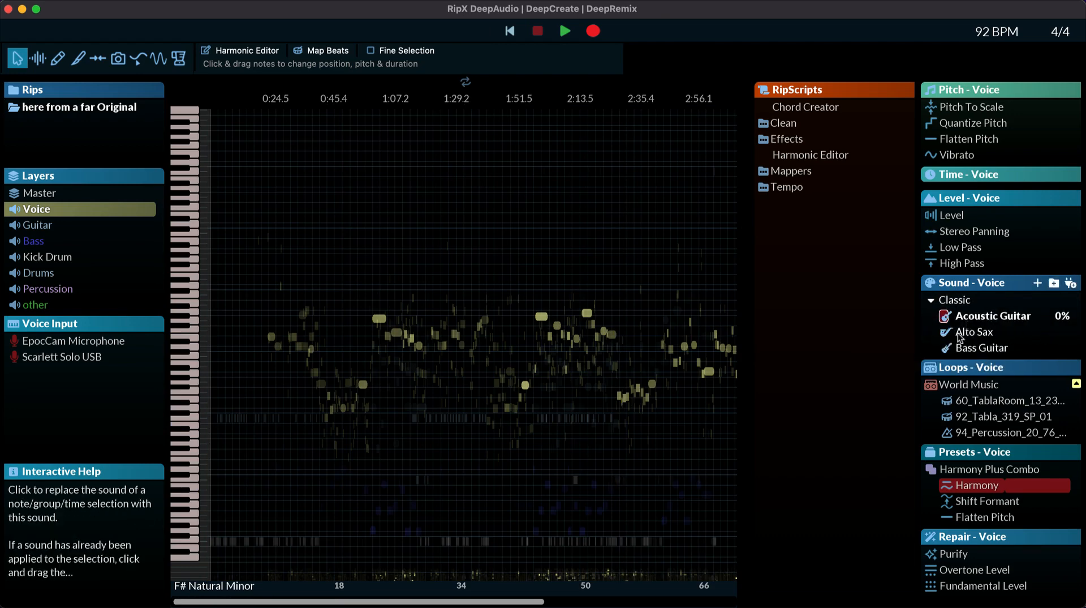
Select the Guitar layer and solo it
click(15, 288)
click(16, 225)
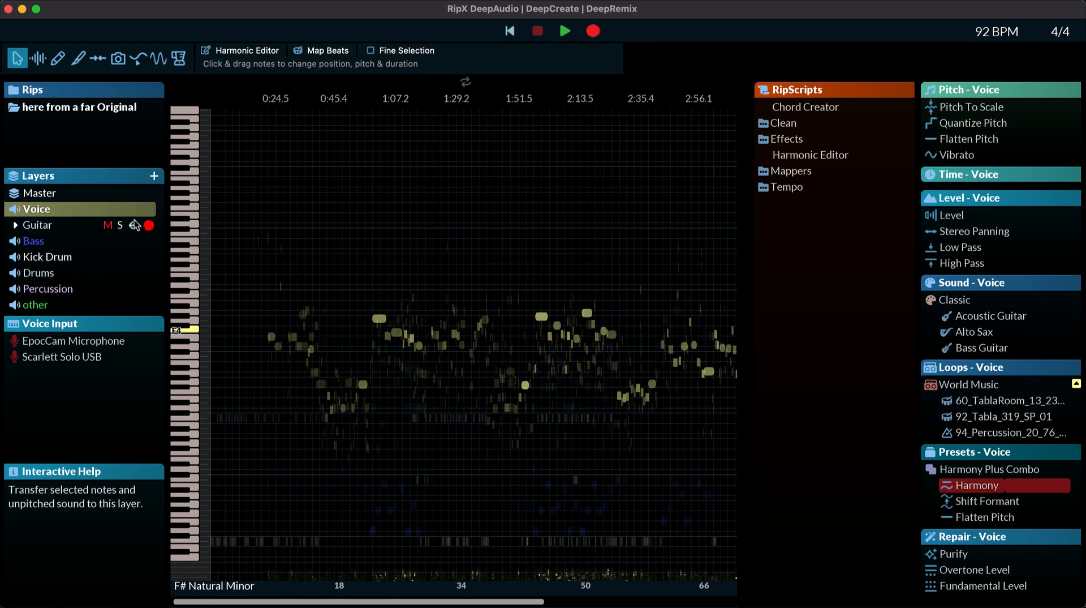
click(42, 225)
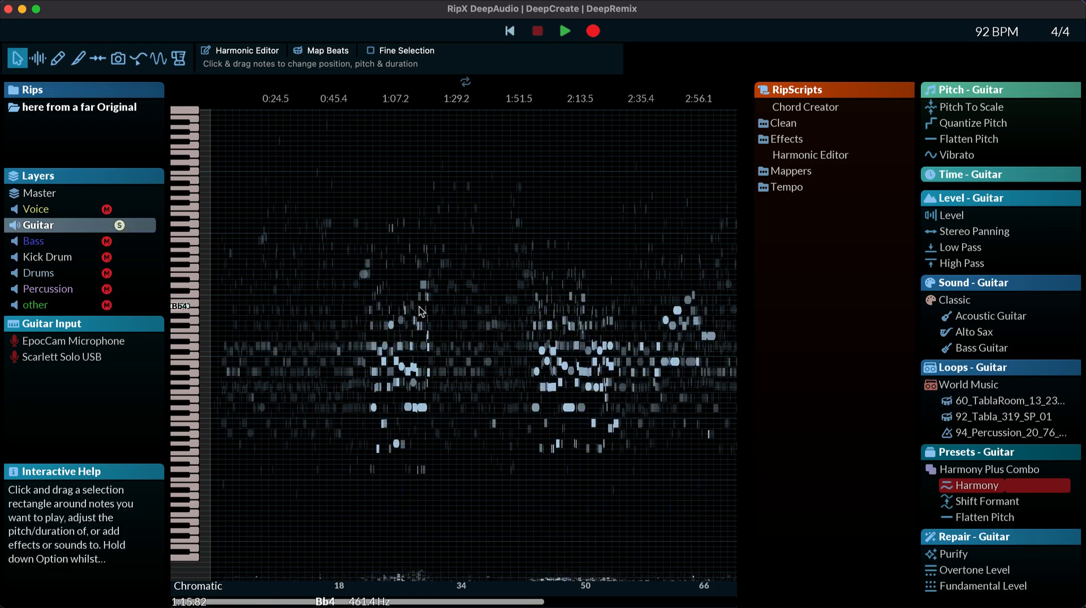
Apply the Classic Alto Sax sound to the whole Guitar layer, play individual notes and transfer the selected notes to that layer
key(super+a)
click(1060, 316)
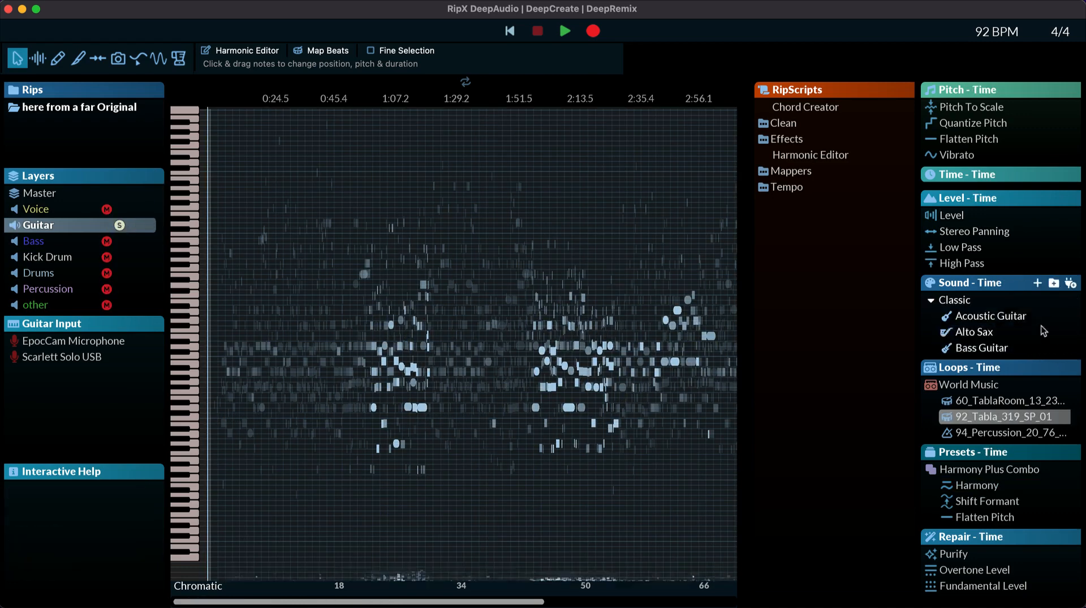
click(1058, 331)
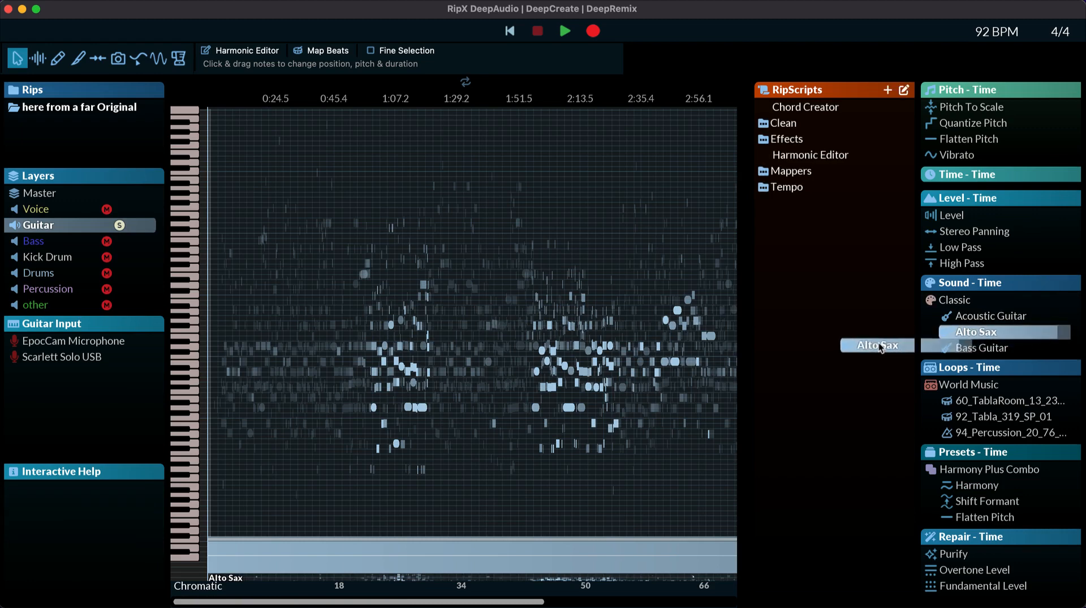
click(254, 357)
click(226, 371)
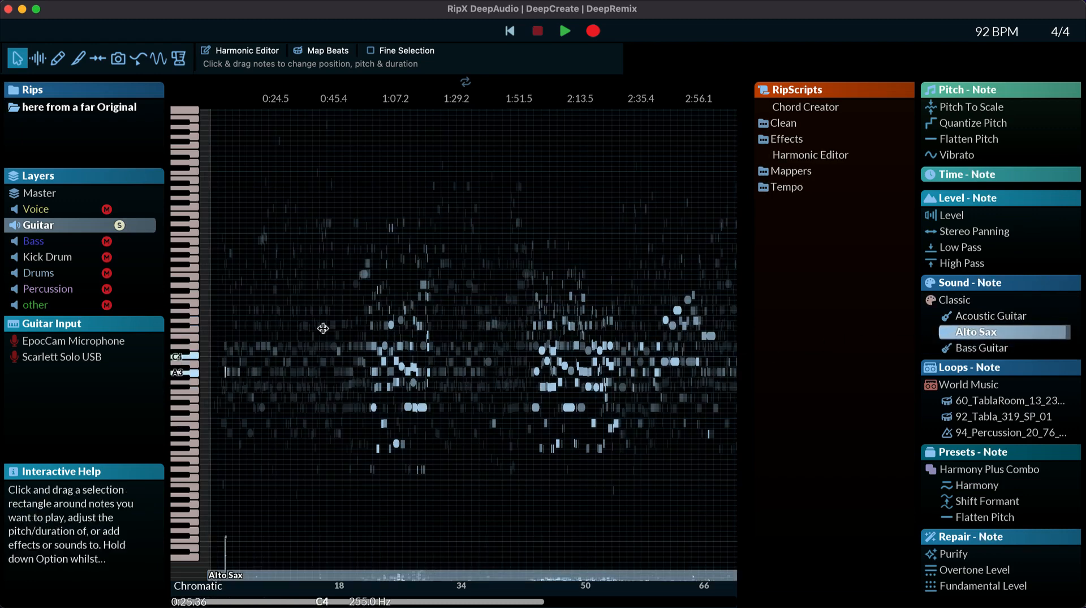
key(super+a)
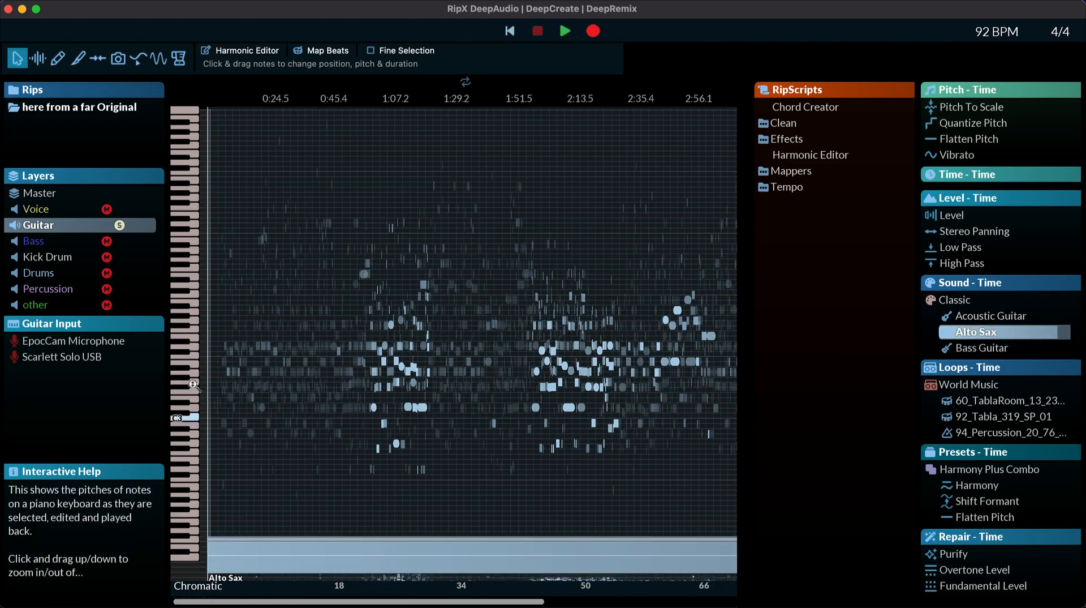
double_click(133, 225)
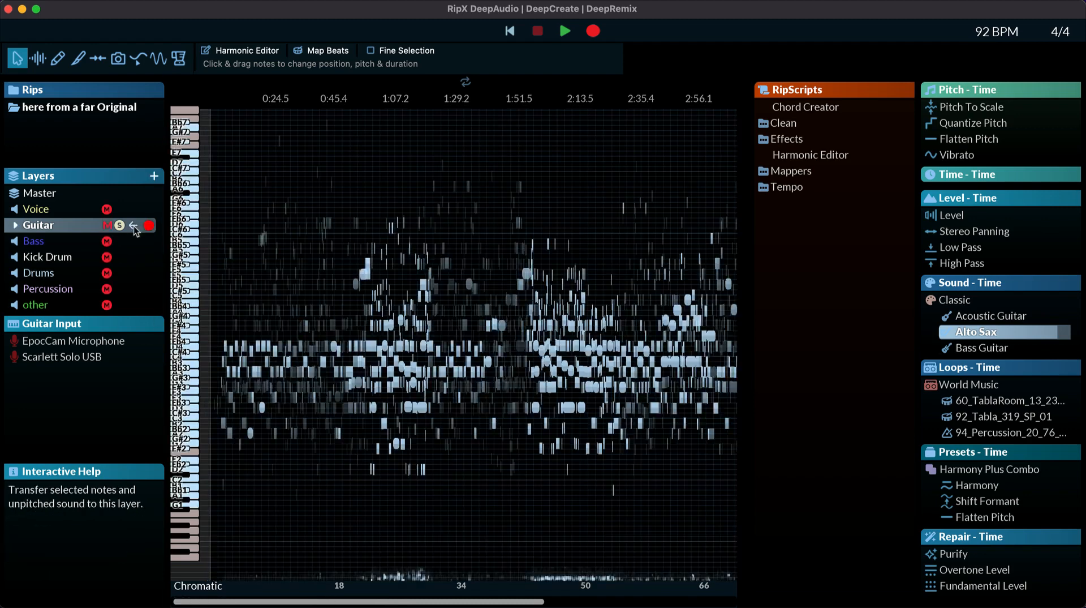
Choose the Distorted Guitar sound for the selected Guitar notes and open the VST instrument import settings
scroll(1033, 343, down, 3)
click(1070, 282)
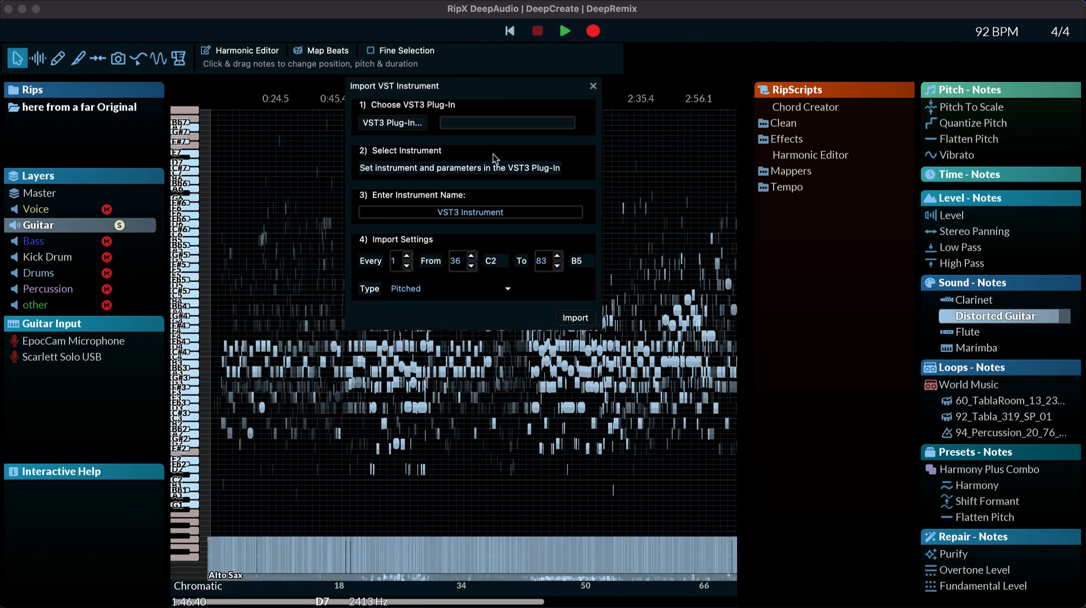
Try to import the R0Verb.vst3 plug-in as a pitched VST instrument covering C2 to B5
click(392, 123)
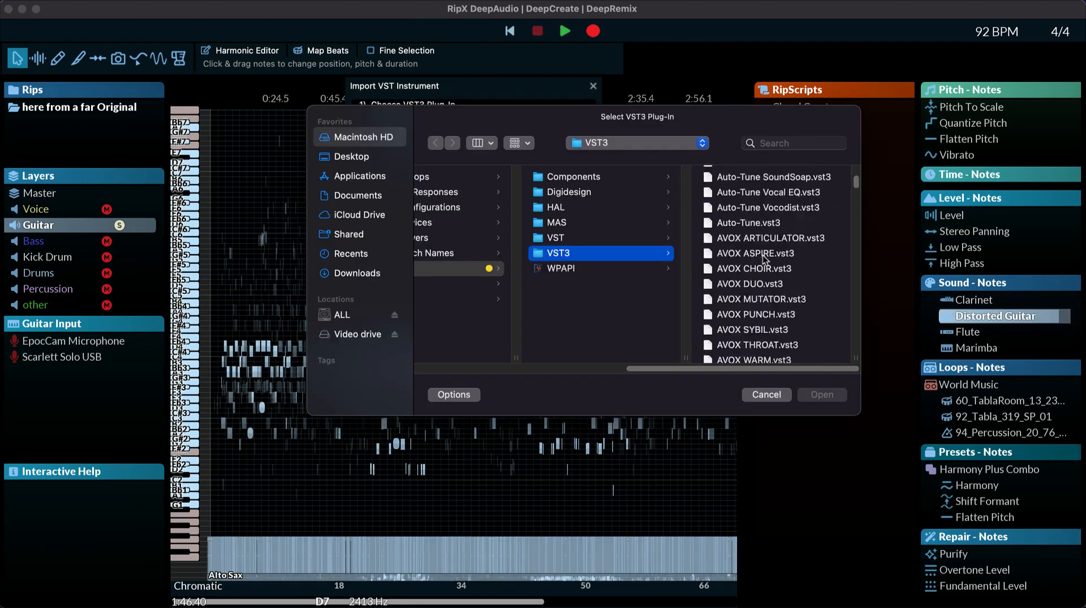
scroll(757, 258, down, 15)
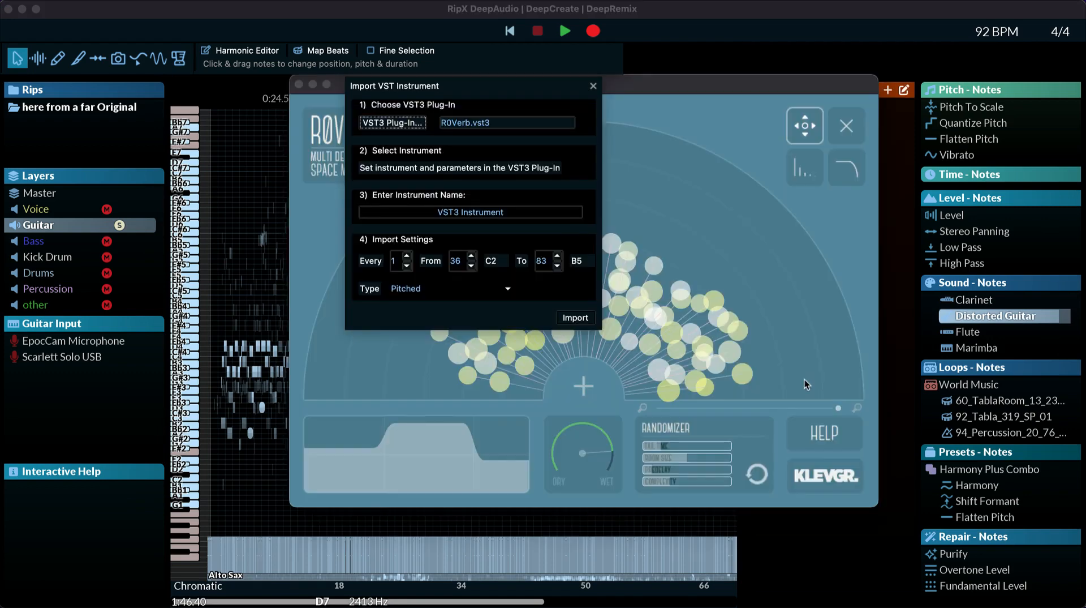
click(579, 317)
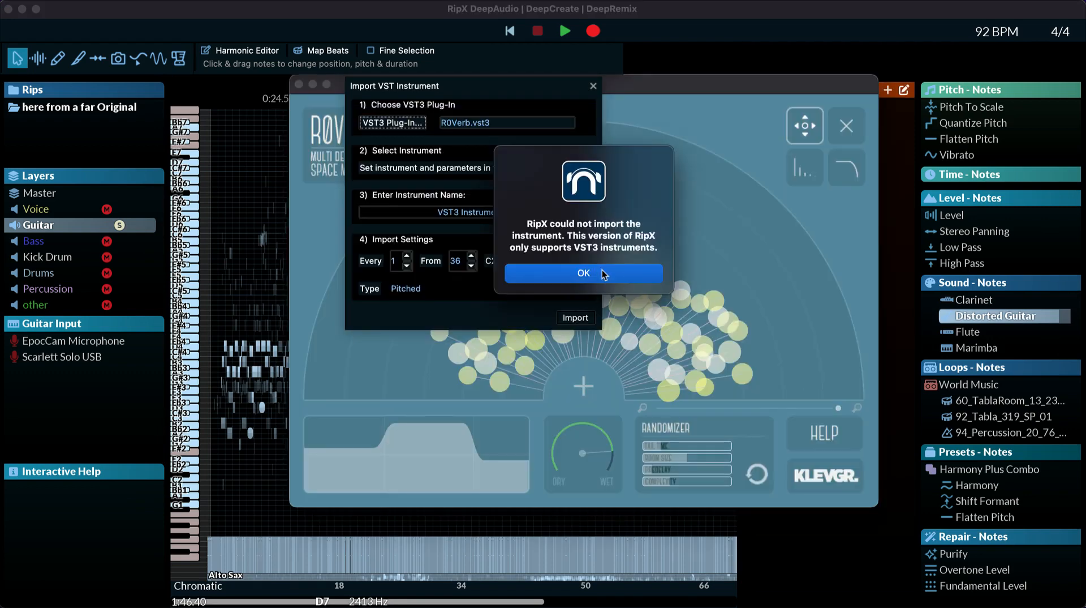
click(601, 273)
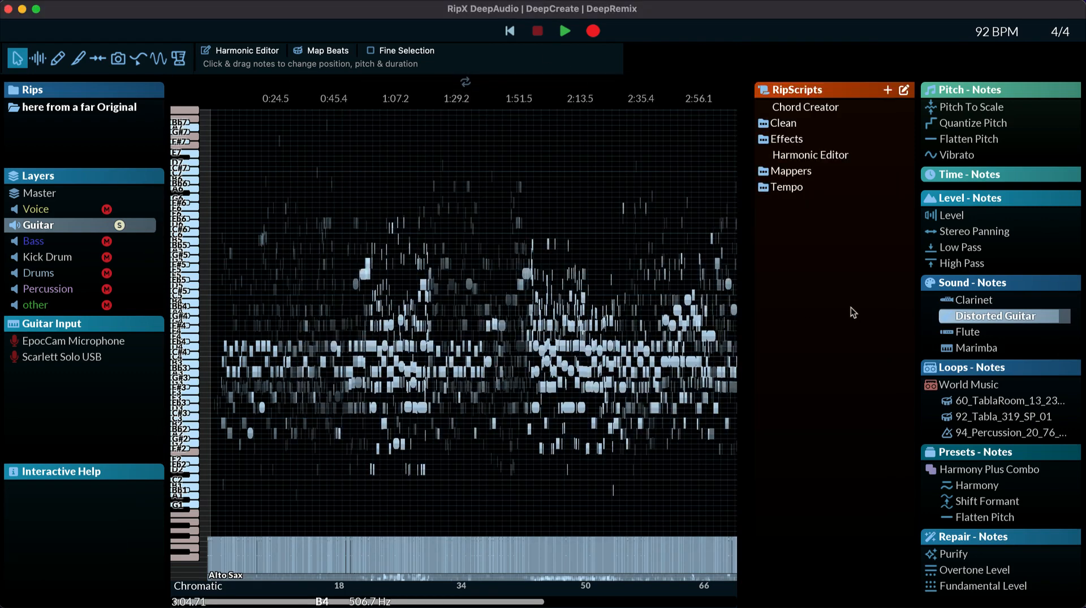
Play a sustained G3 note in the Guitar layer and open the list of visible panels
scroll(389, 371, up, 5)
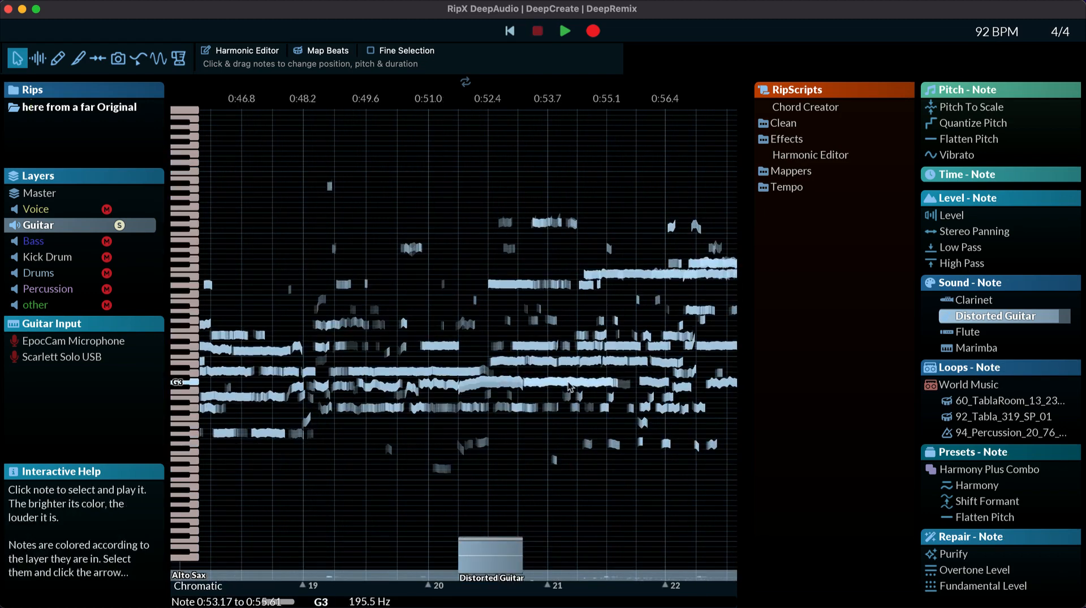
click(552, 385)
click(93, 357)
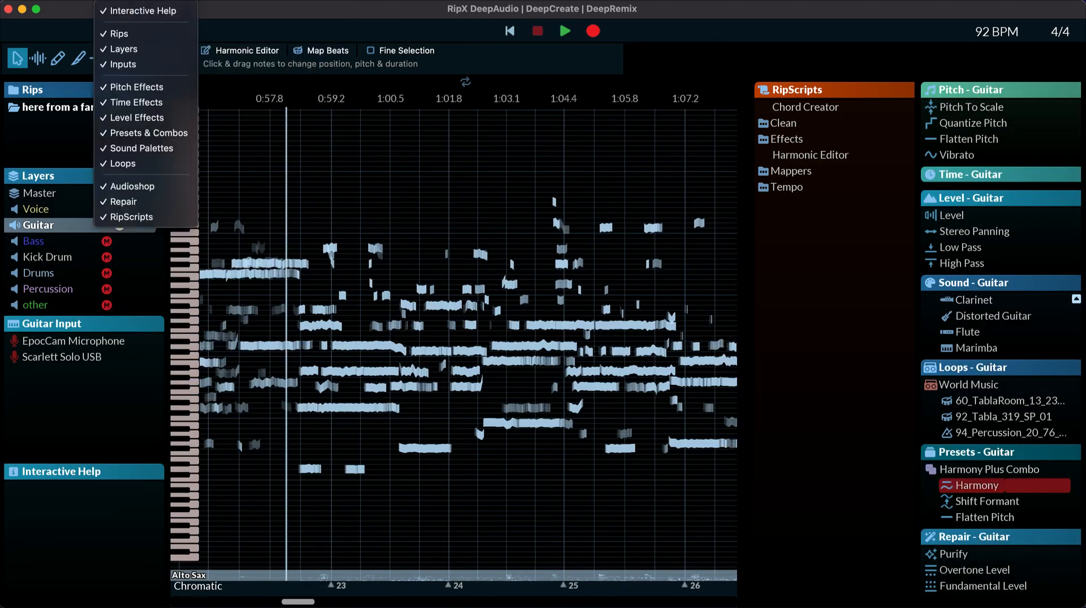
Expand the Fade In Preset and try the Fade In and Fade Out presets on individual Guitar notes
mouse_move(950, 488)
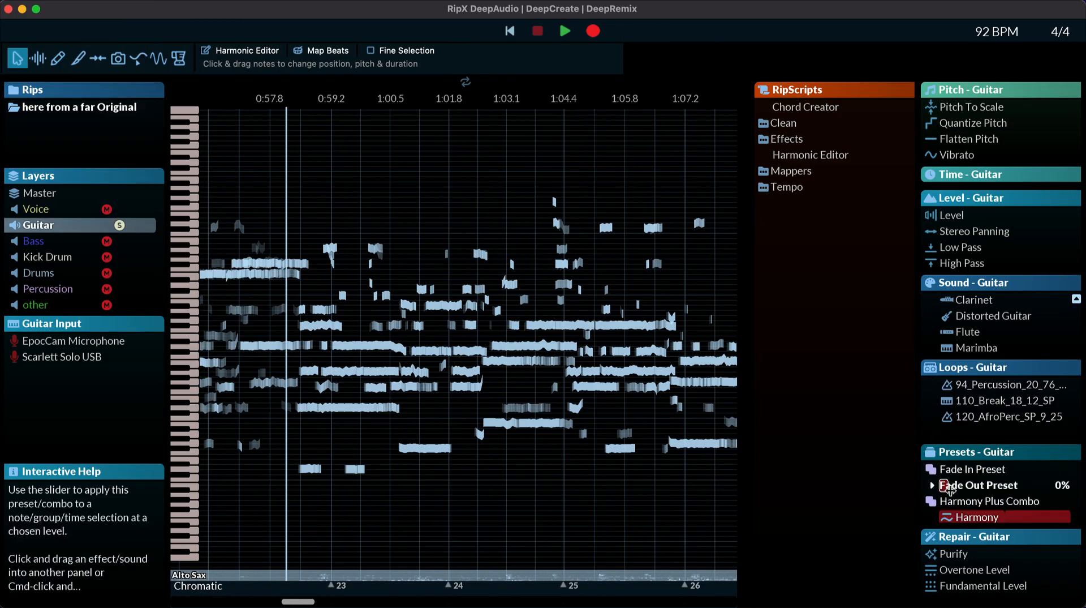
click(932, 470)
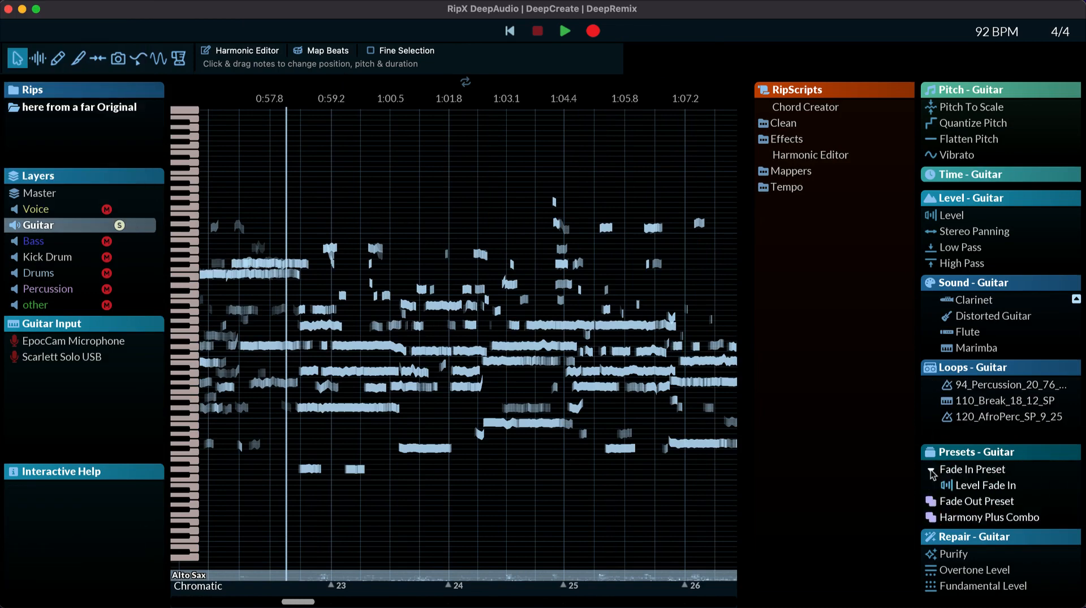
click(377, 345)
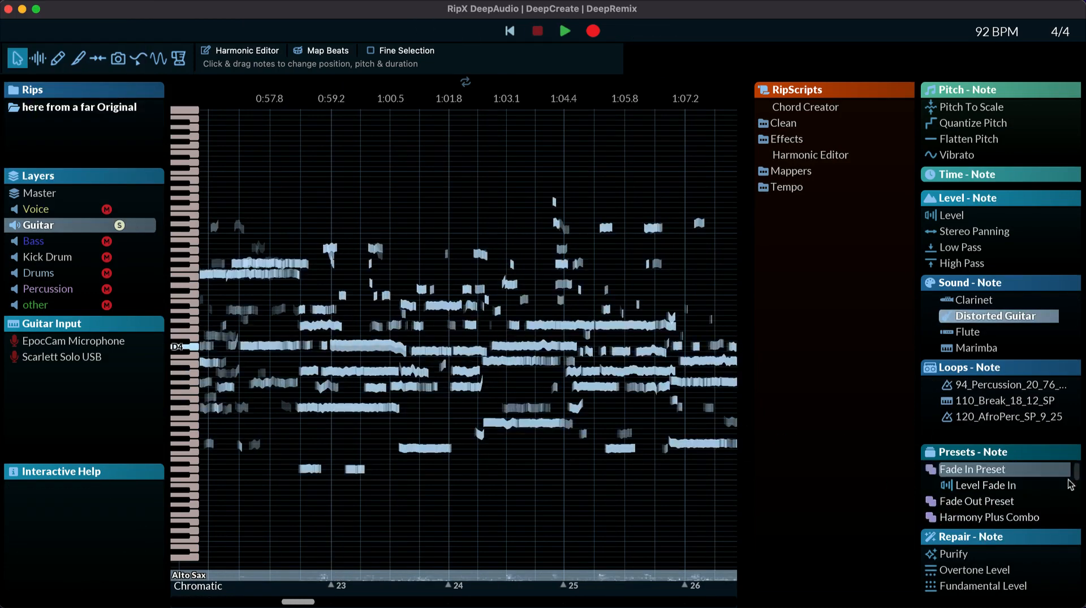
drag(1007, 470, 1016, 502)
drag(973, 517, 939, 517)
click(622, 326)
scroll(538, 337, down, 10)
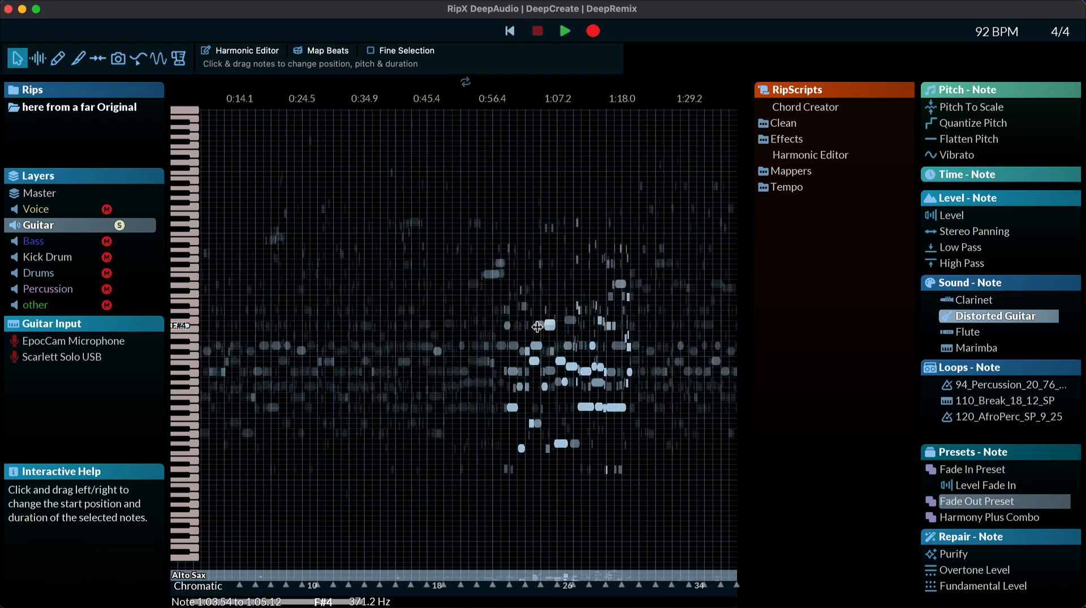
click(508, 418)
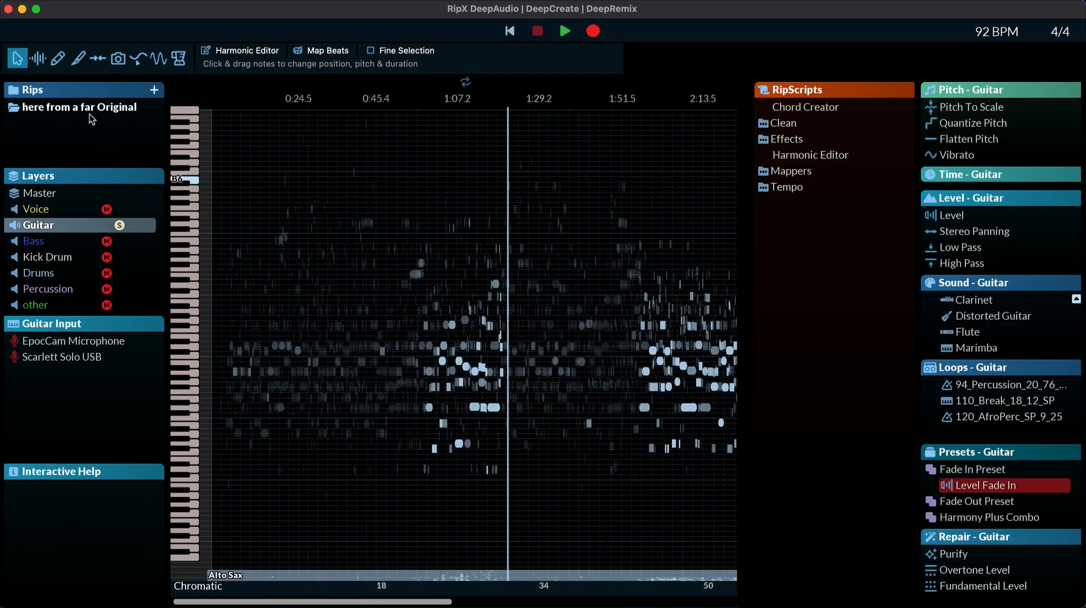
Unsolo the Guitar layer and open the Beat Mapper
click(122, 226)
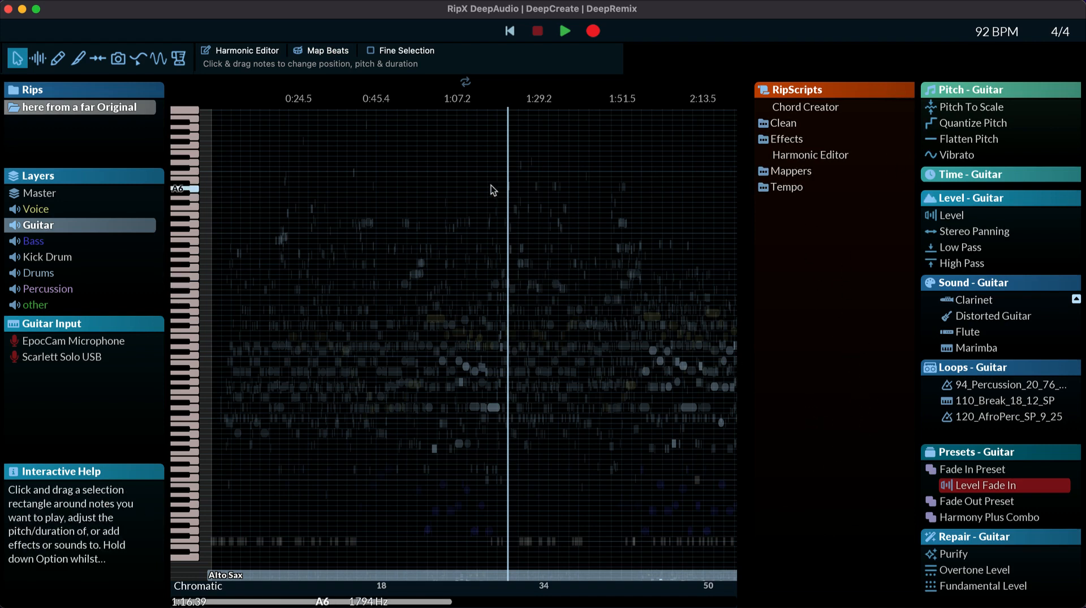
click(320, 52)
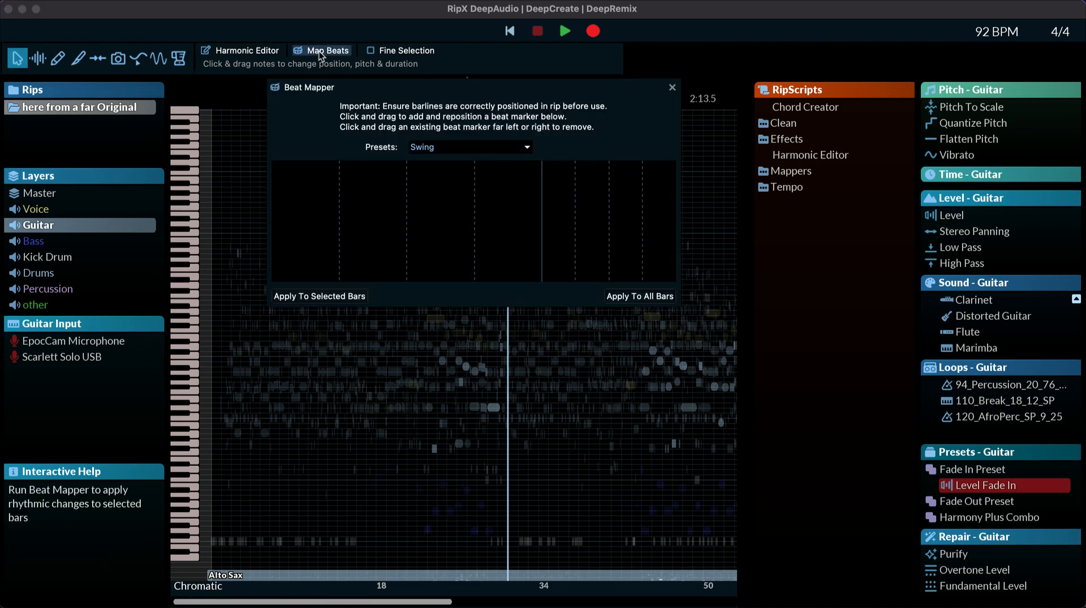
click(320, 53)
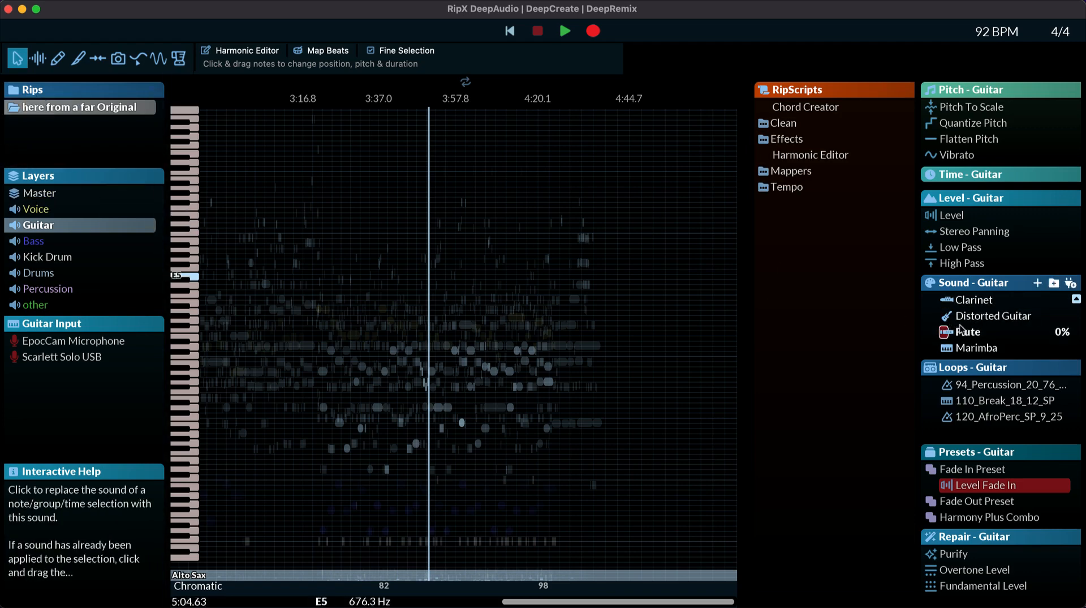
Blend the Flute sound into the whole Guitar layer, play from about 3:31 and solo that layer
drag(948, 333, 1027, 330)
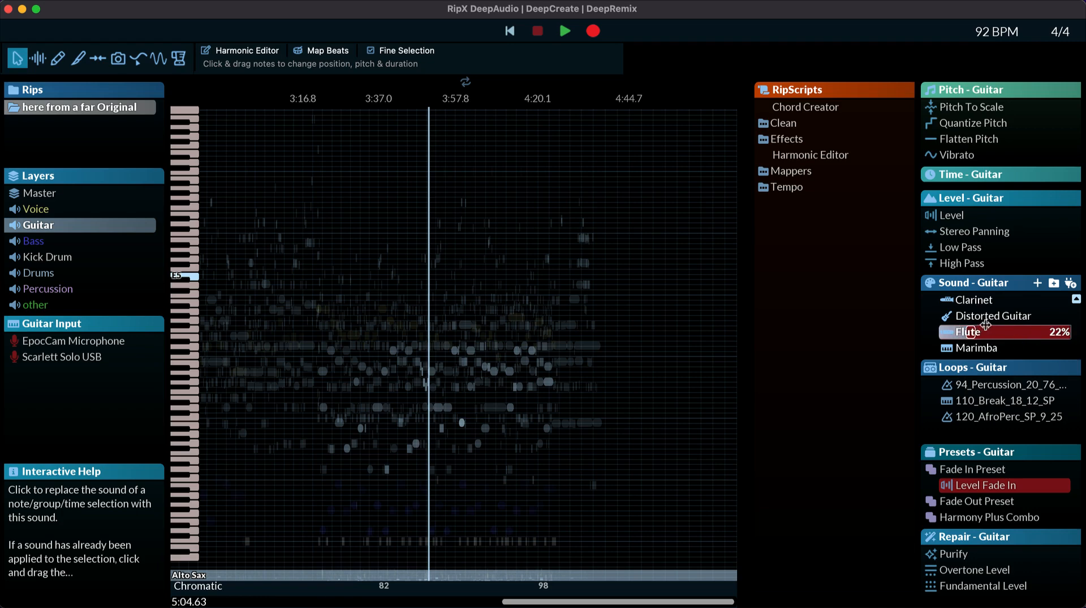
click(355, 182)
key(space)
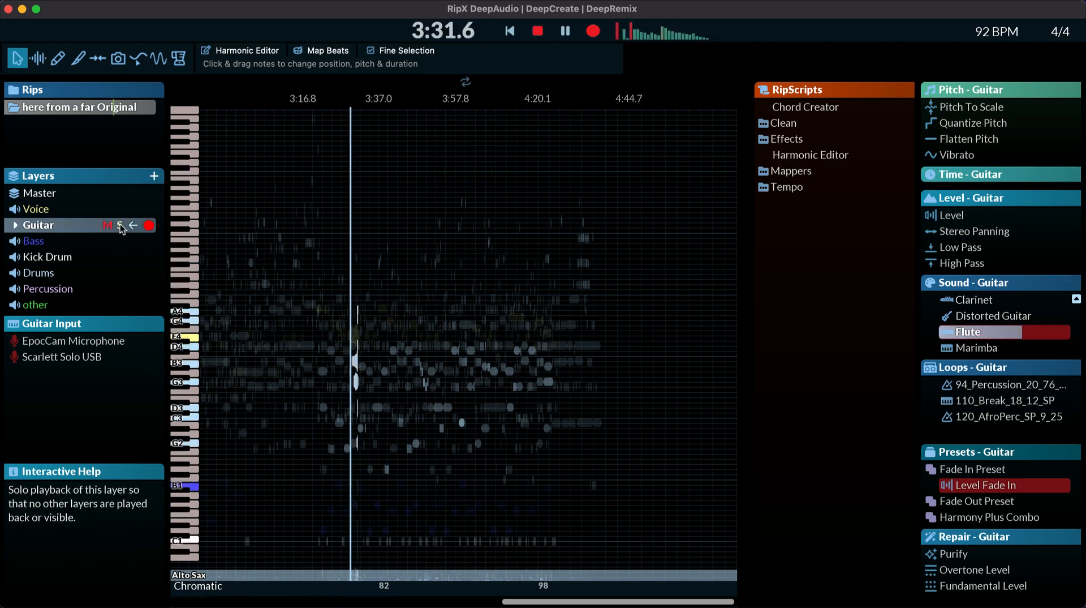
click(119, 225)
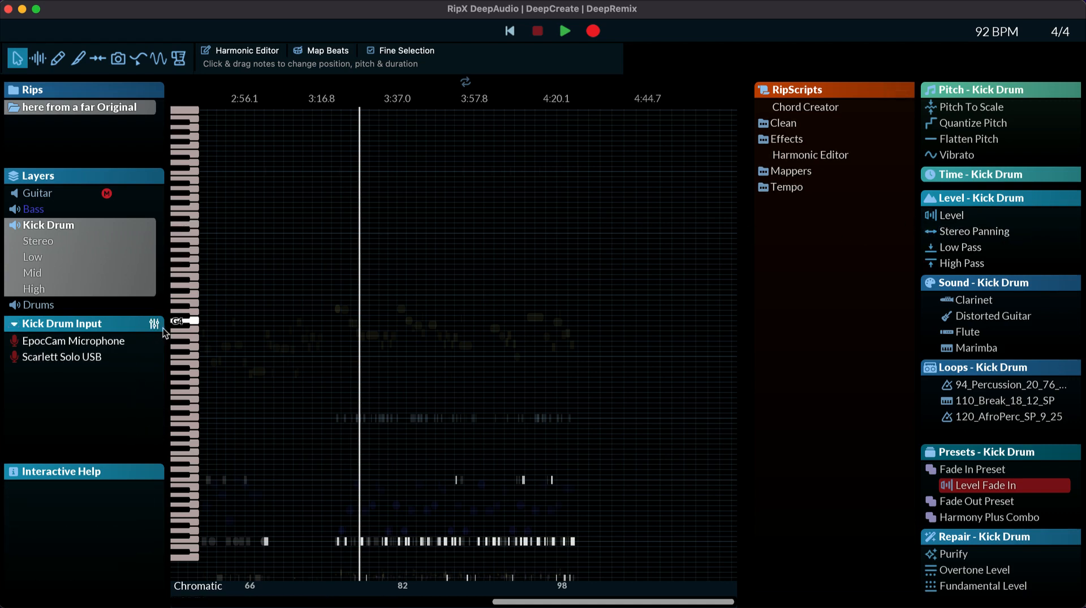
View the MIDI controller assignment mode for the Kick Drum input, leave it and collapse the input list
click(155, 324)
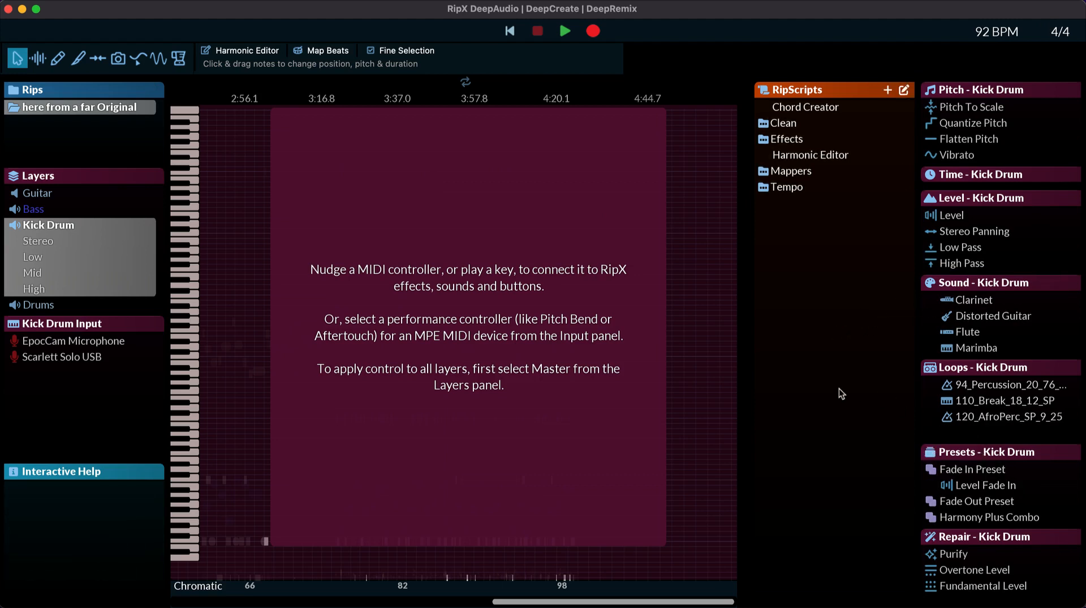
click(59, 327)
click(155, 398)
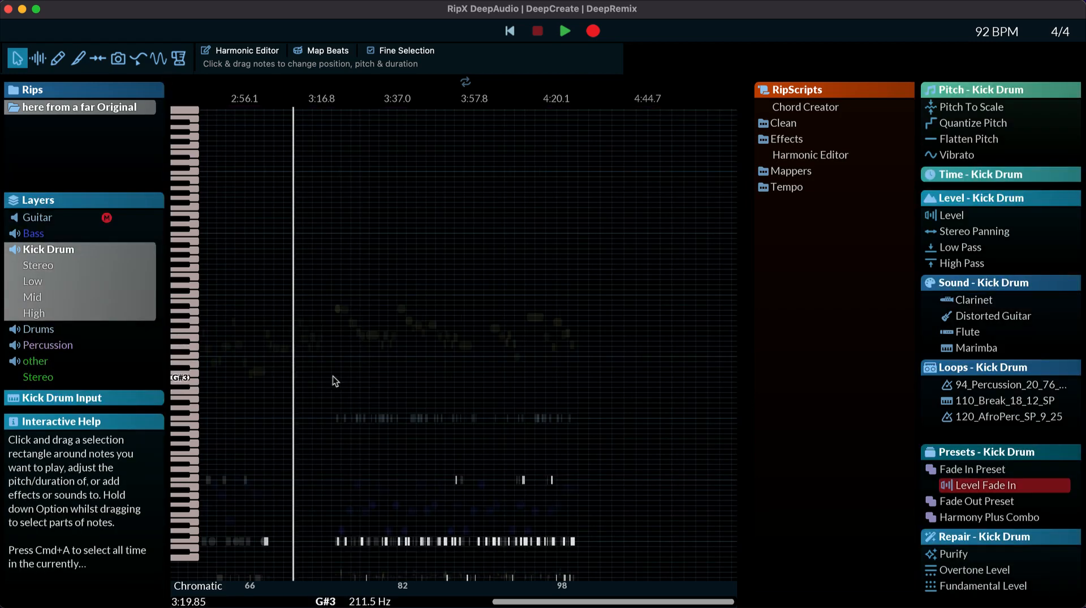
Examine the Kick Drum notes along the timeline
scroll(341, 352, up, 5)
scroll(344, 353, up, 3)
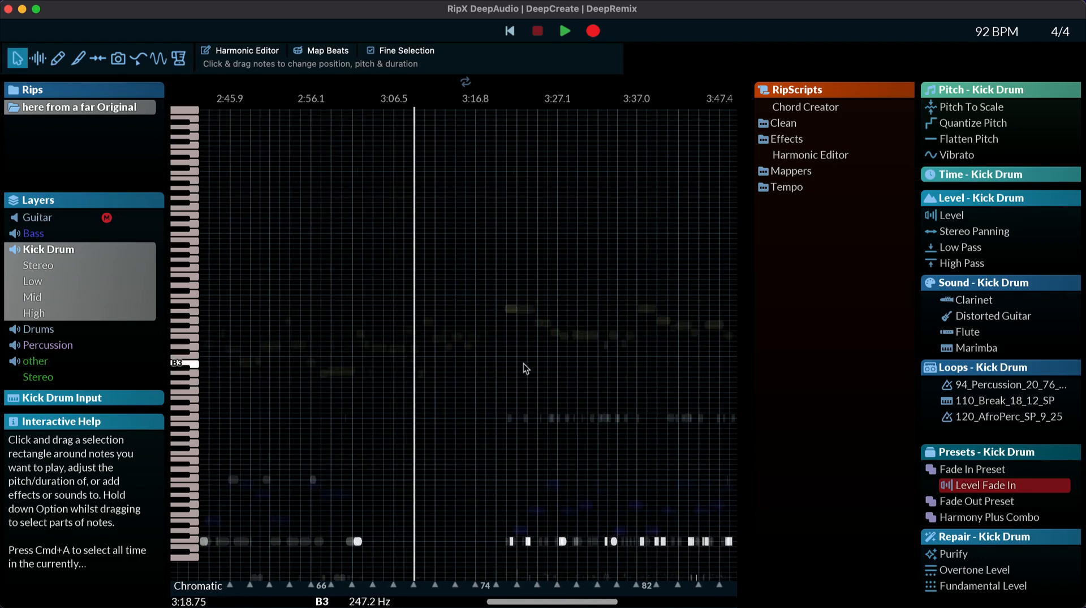
scroll(552, 362, right, 5)
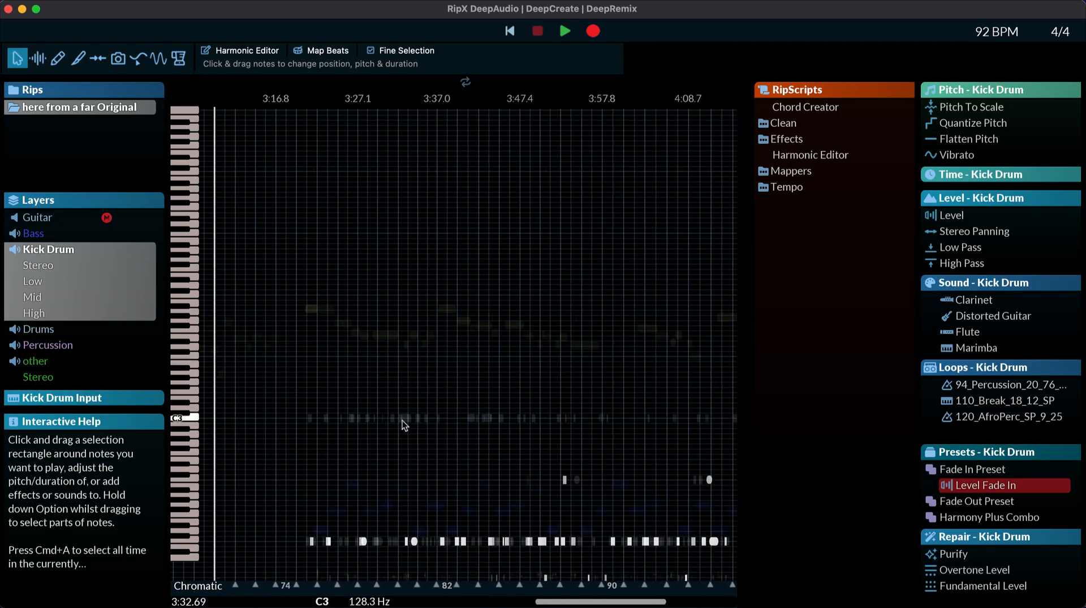
click(388, 373)
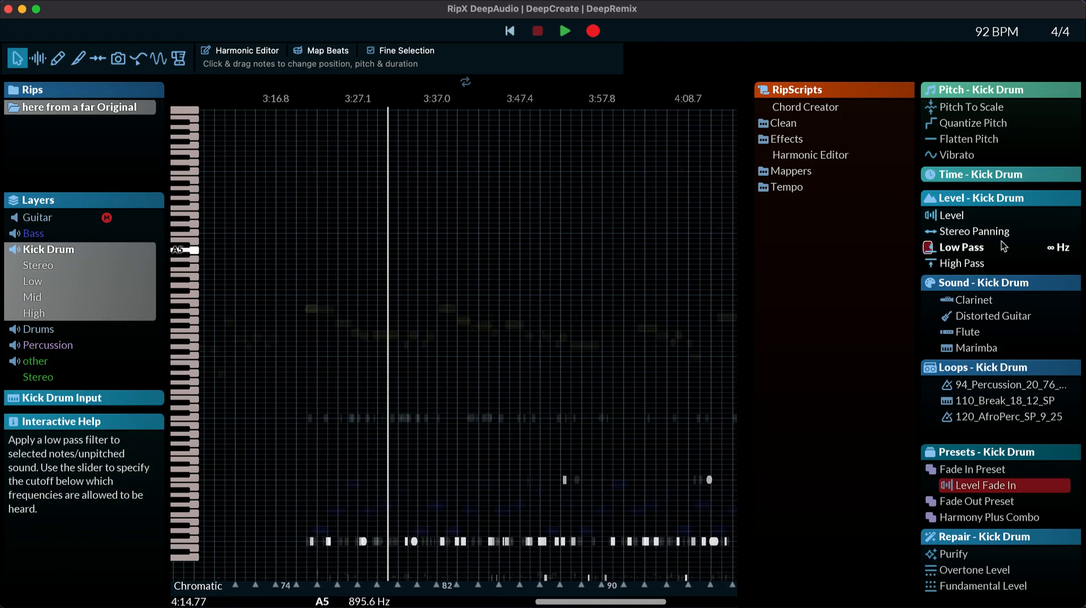
scroll(362, 339, right, 5)
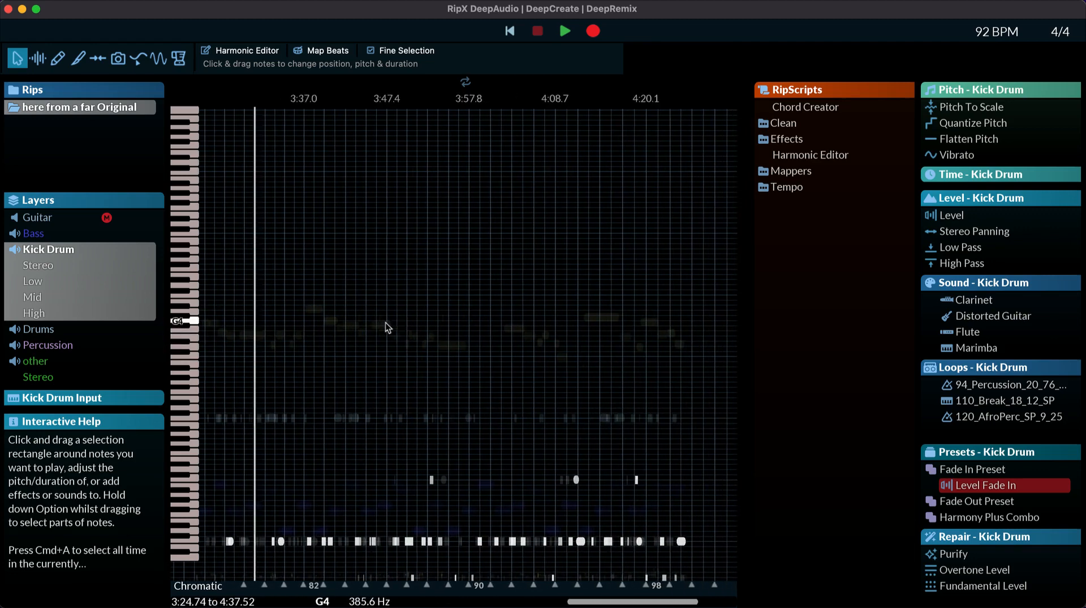
scroll(416, 318, left, 10)
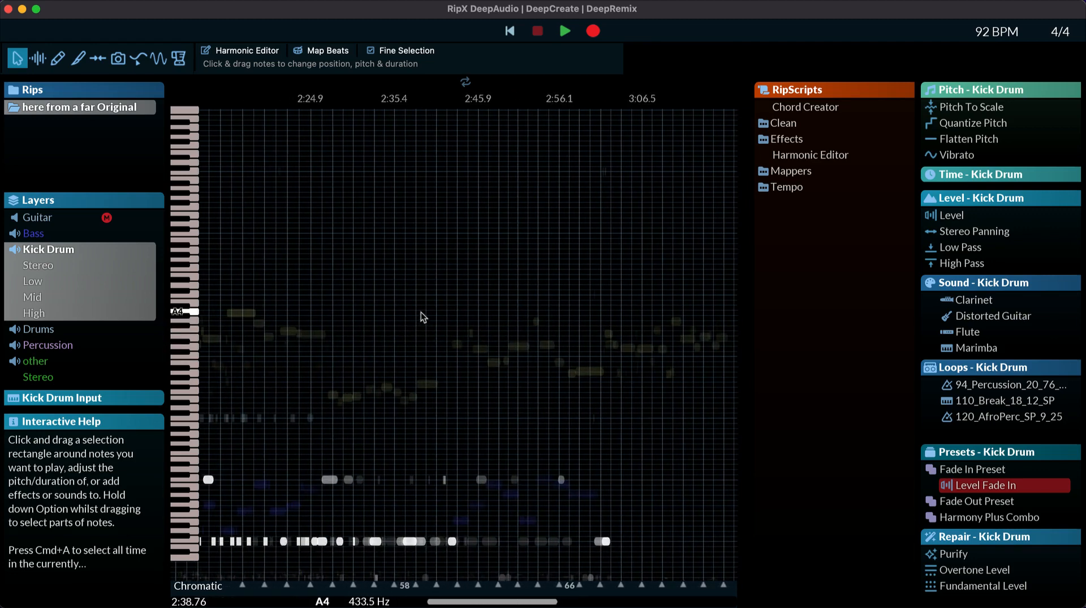
scroll(421, 311, left, 15)
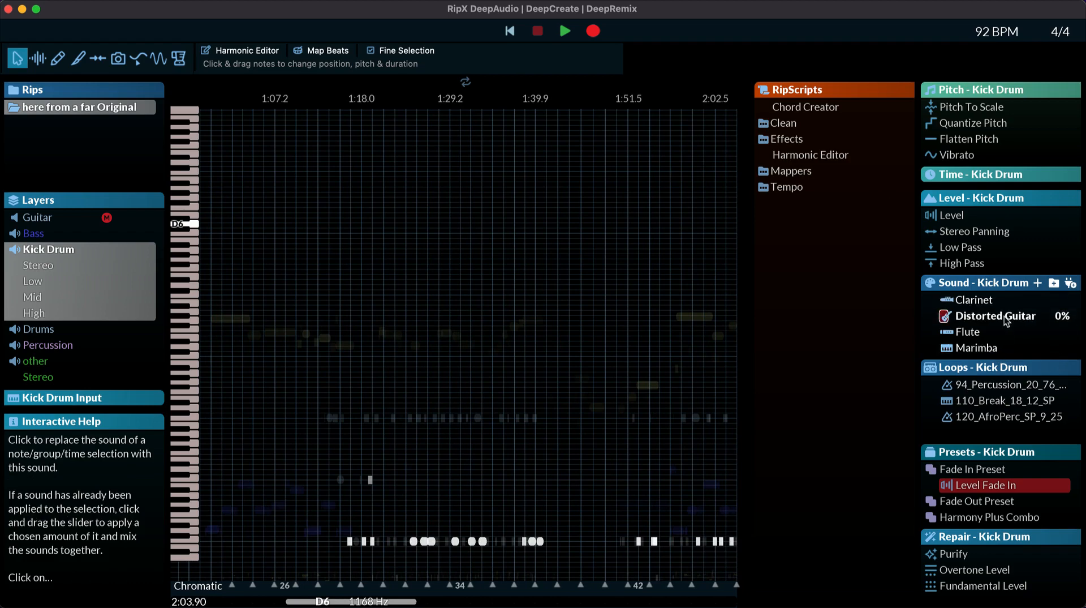
Import 01 Anything Ft. Swizz … as a Sliced audio sound, mix it into the Kick Drum layer at 87% and play the result
click(1054, 284)
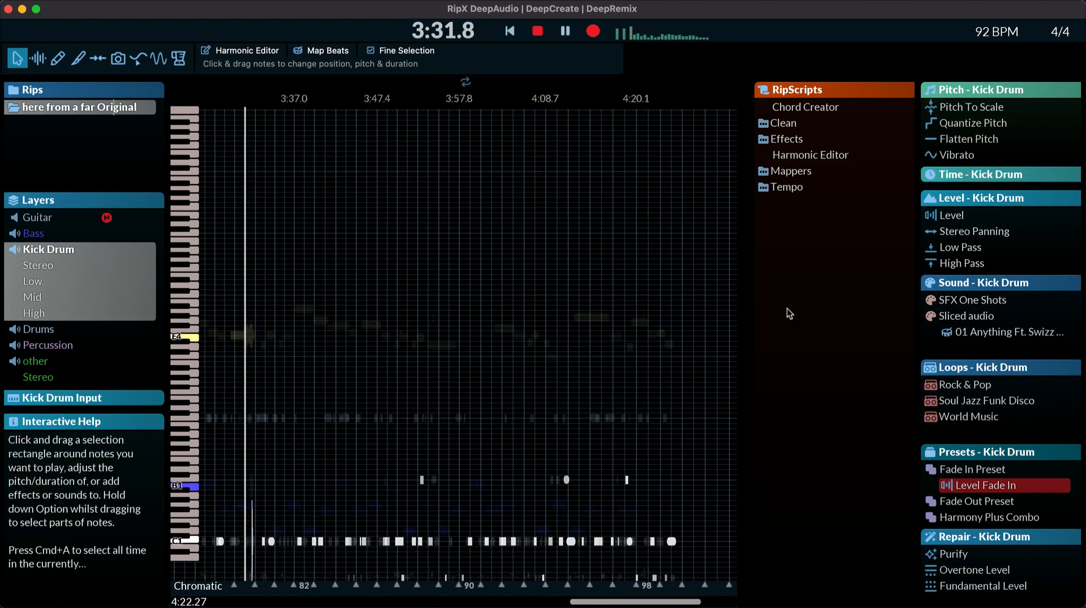
key(space)
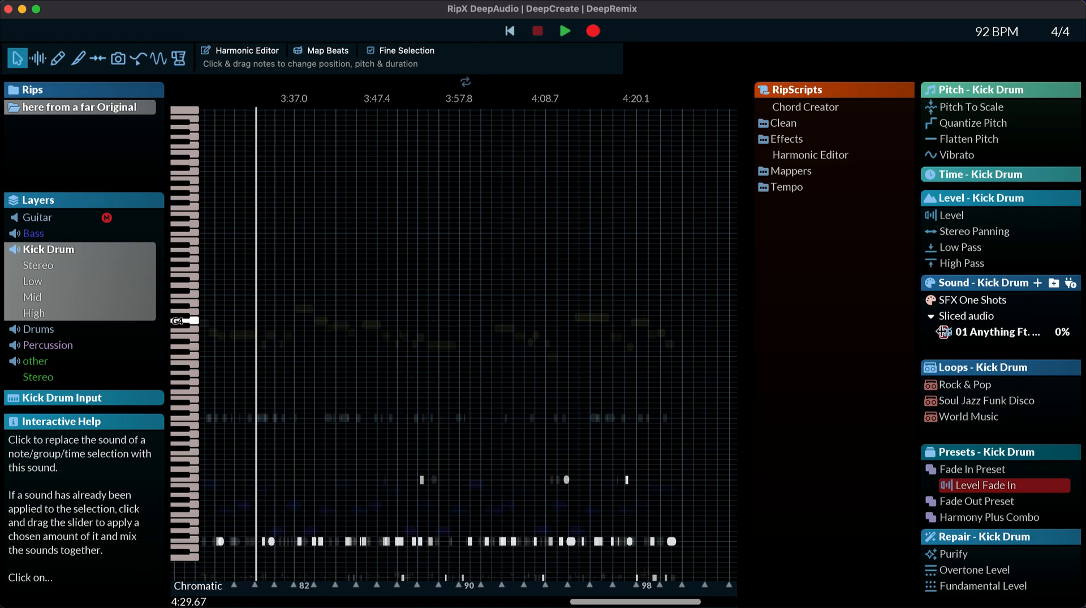
drag(1019, 334, 1050, 330)
key(space)
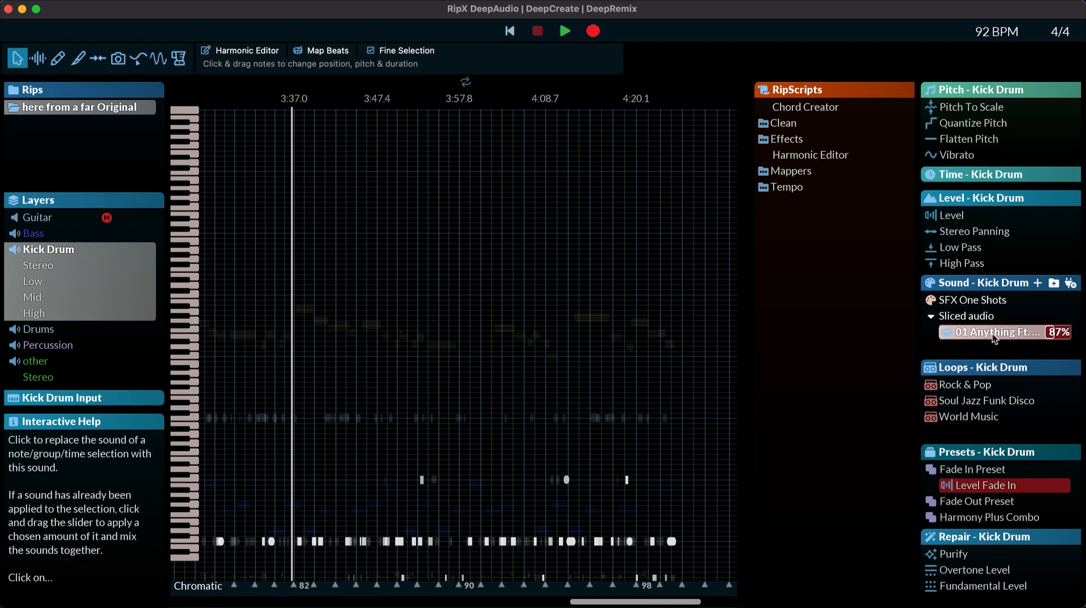
Raise the sliced audio sound on the Kick Drum layer to 100% and listen to it
click(947, 334)
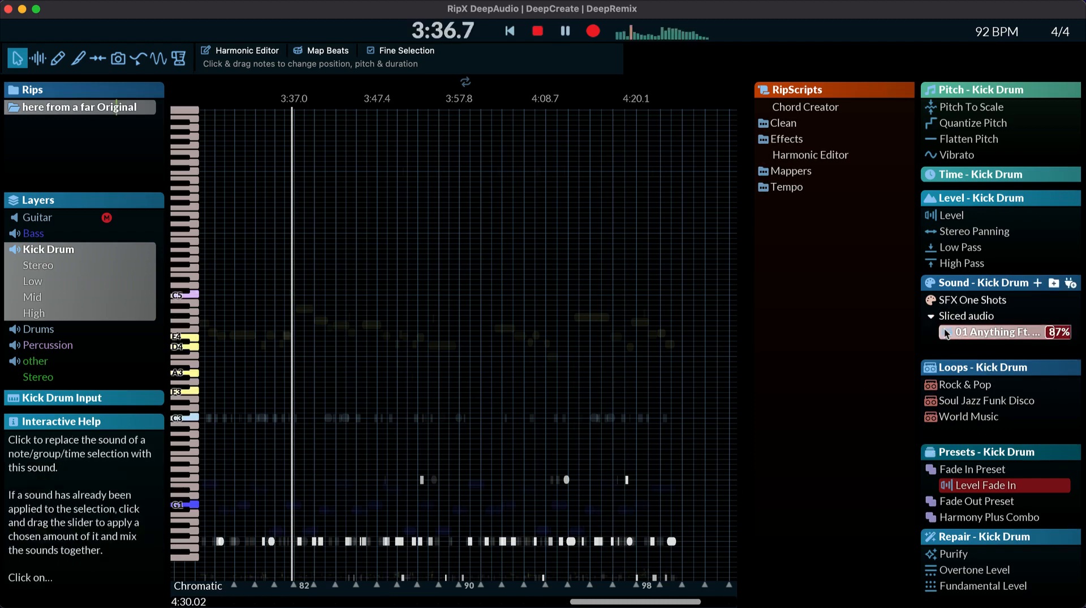
drag(946, 334, 1043, 337)
key(space)
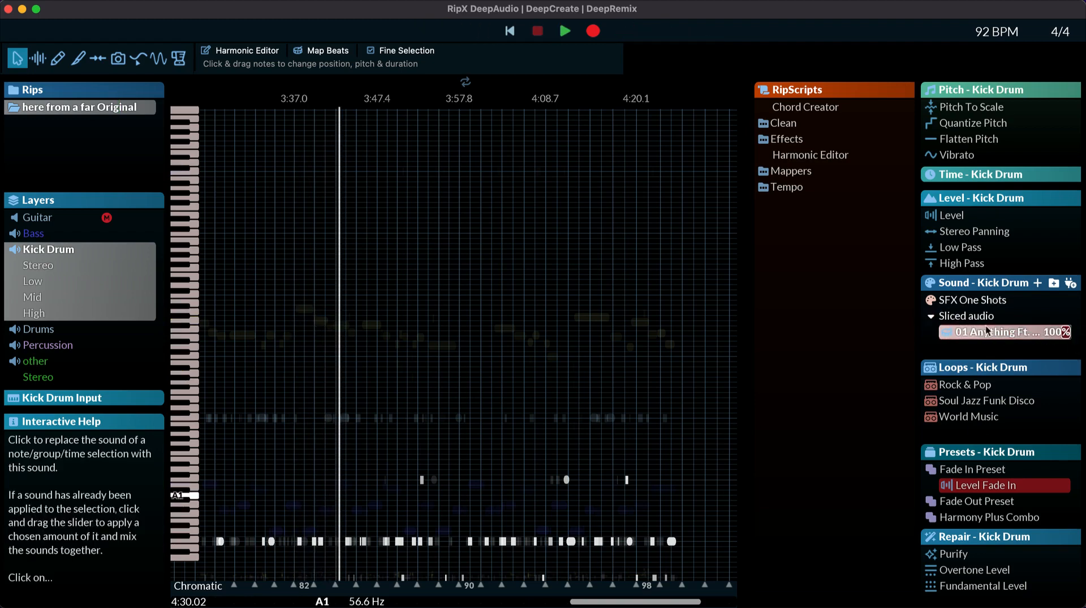
Deselect the Kick Drum layer and select a run of its C1 notes across the timeline
click(48, 251)
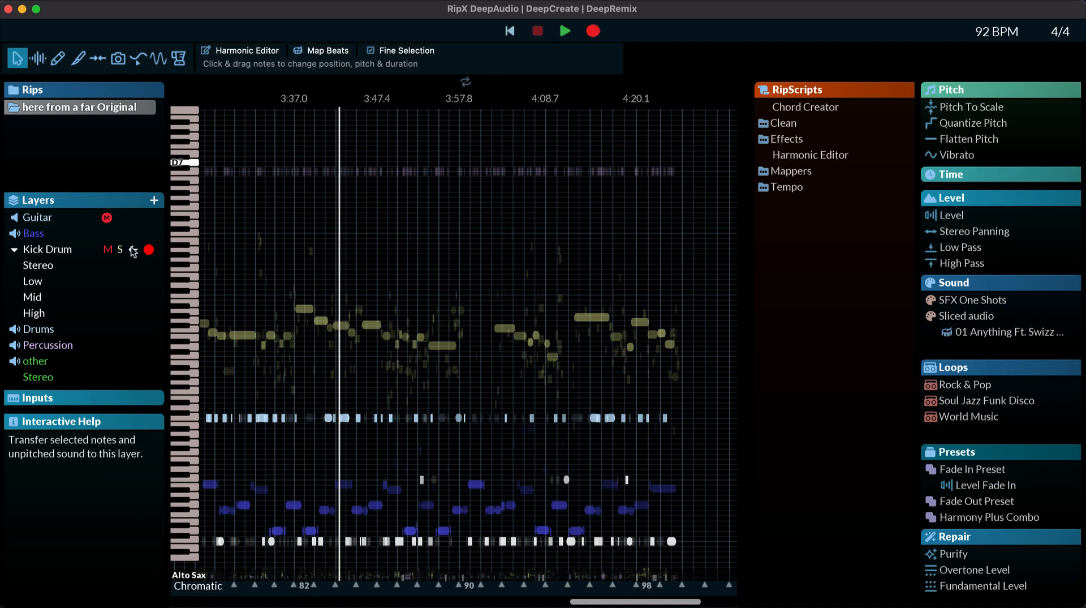
drag(69, 248, 81, 246)
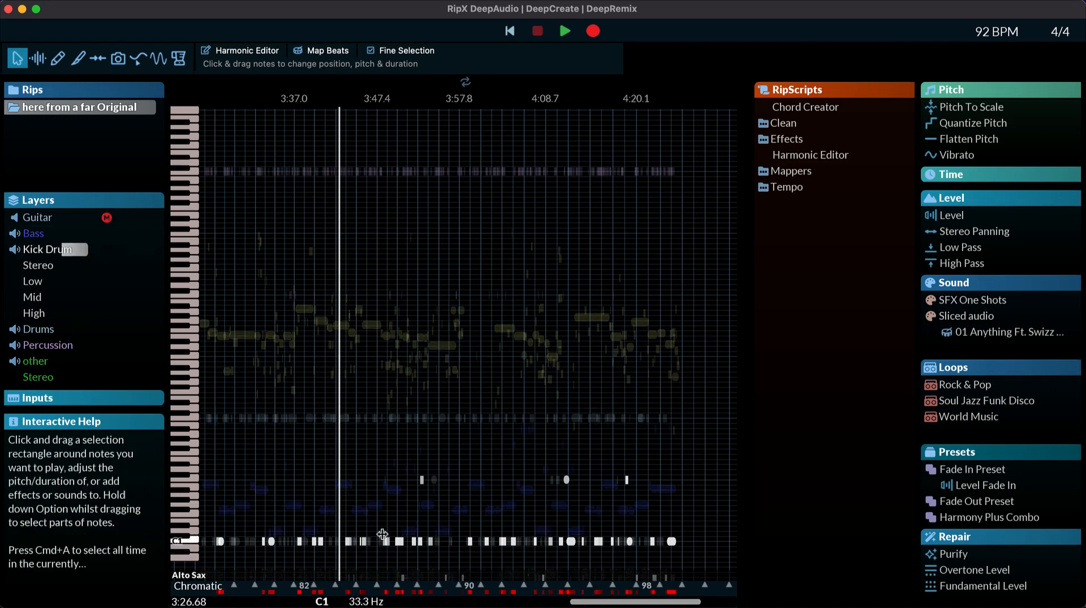
click(222, 539)
drag(223, 531, 646, 541)
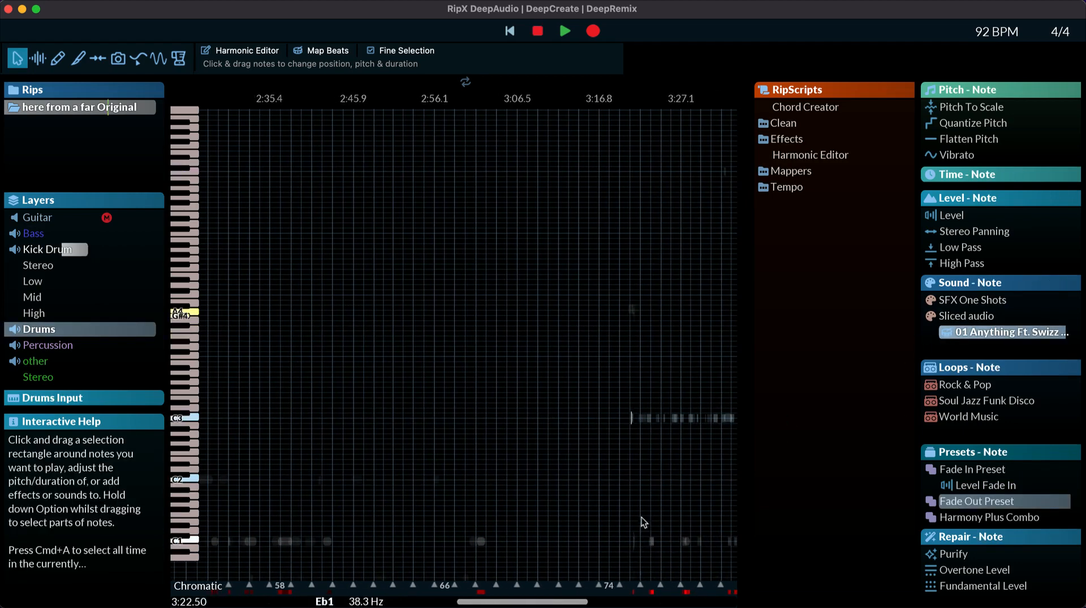
Lower the sliced audio sound on the selected Drums notes and play the song from about 3:22
mouse_move(1035, 332)
drag(1066, 330, 961, 332)
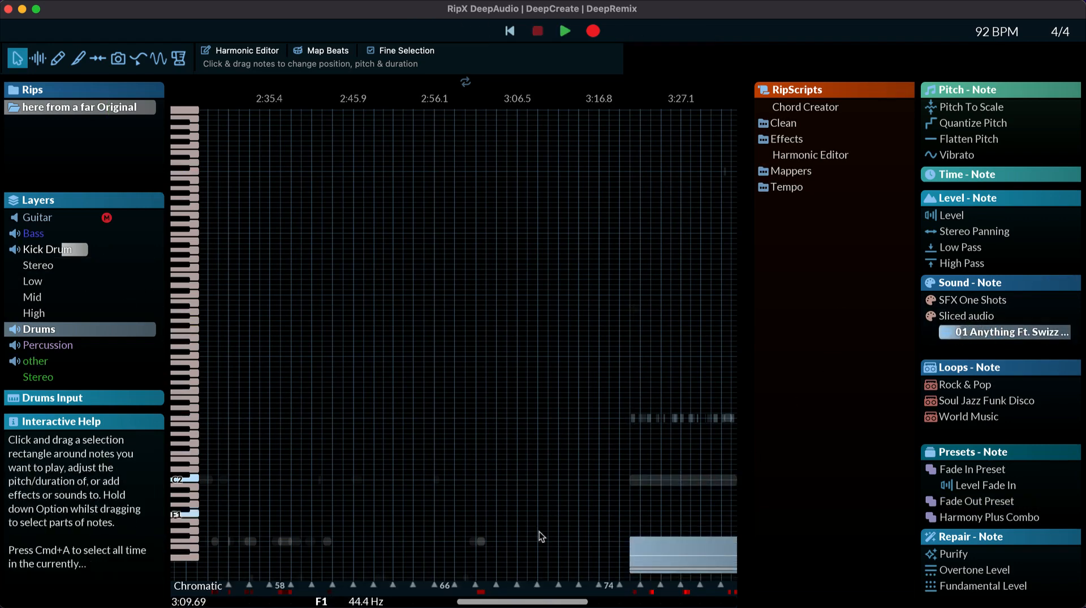
drag(520, 601, 556, 601)
key(space)
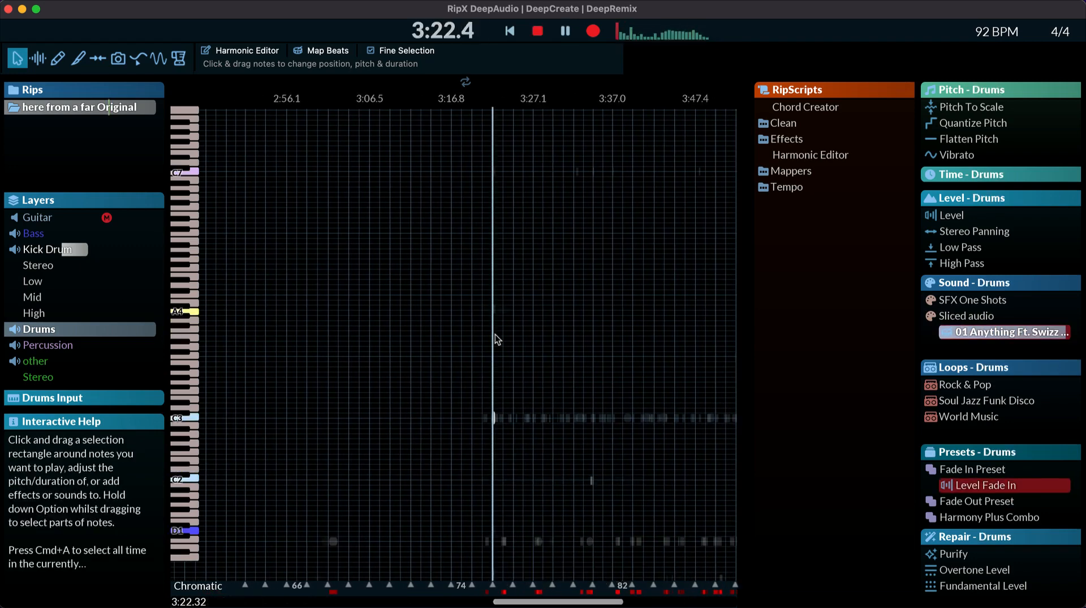
Stop playback, expand the Drums input list and set the Drums layer's level to -12 dB while playing from about 3:22
key(space)
scroll(548, 382, right, 5)
scroll(301, 416, left, 3)
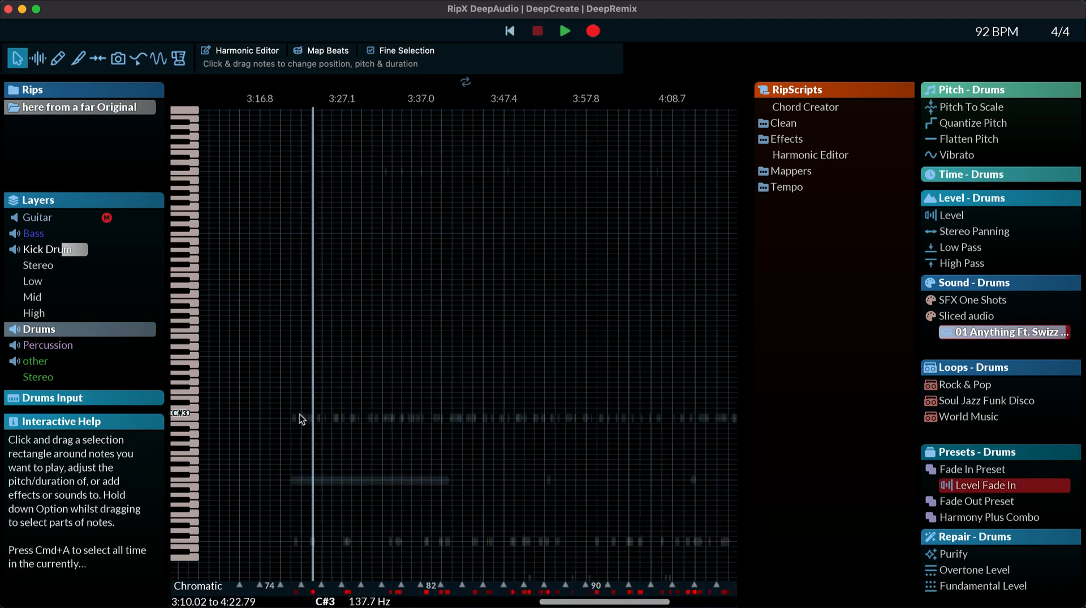
click(29, 399)
key(space)
key(space)
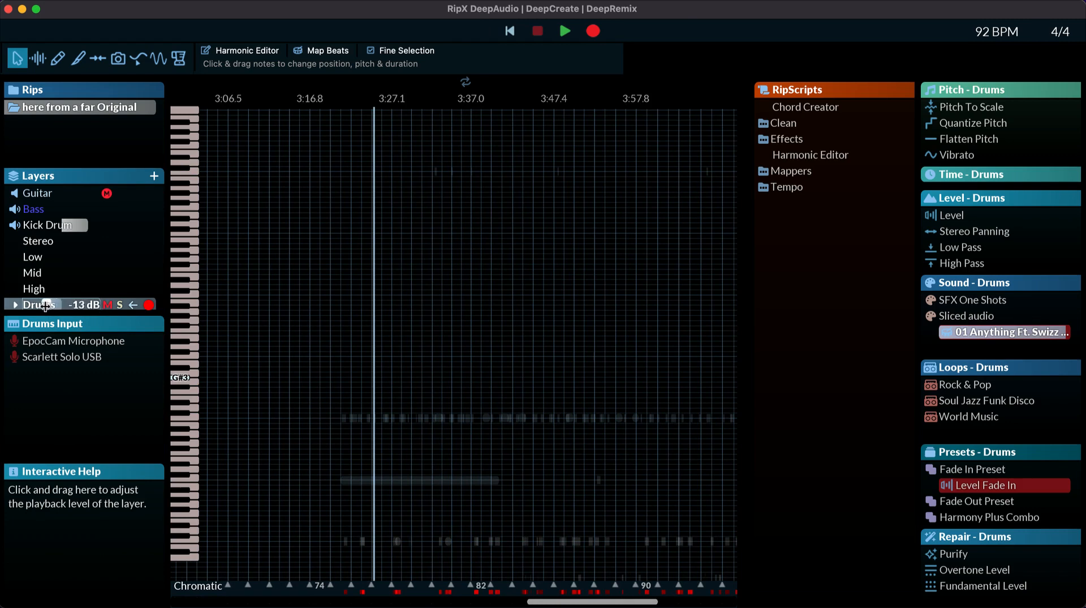
drag(45, 307, 48, 306)
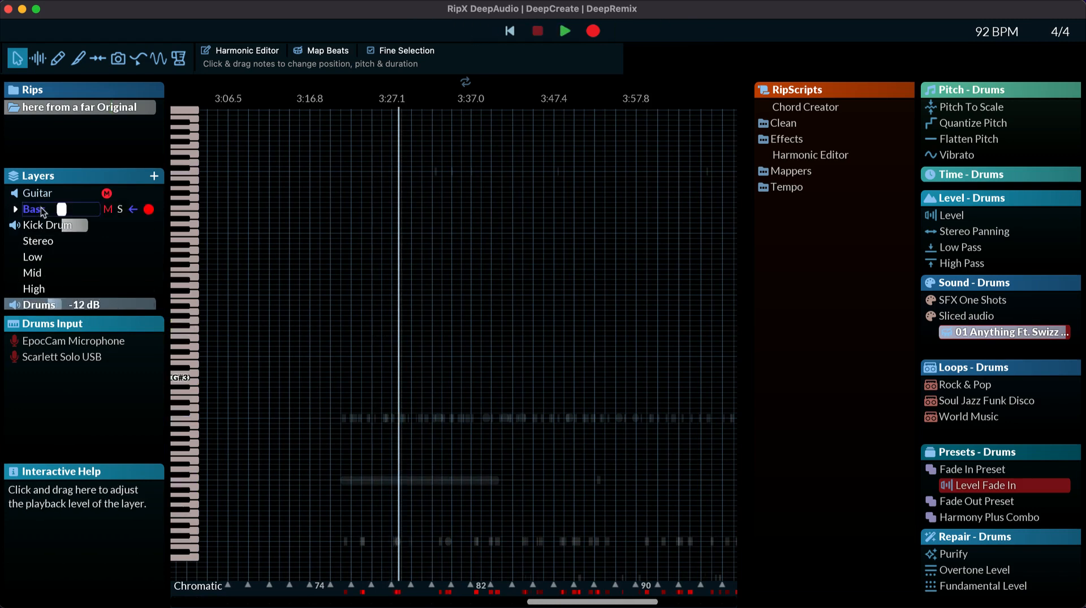
Lower the Kick Drum layer's playback level and listen to the mix from about 3:27
key(space)
drag(69, 226, 61, 225)
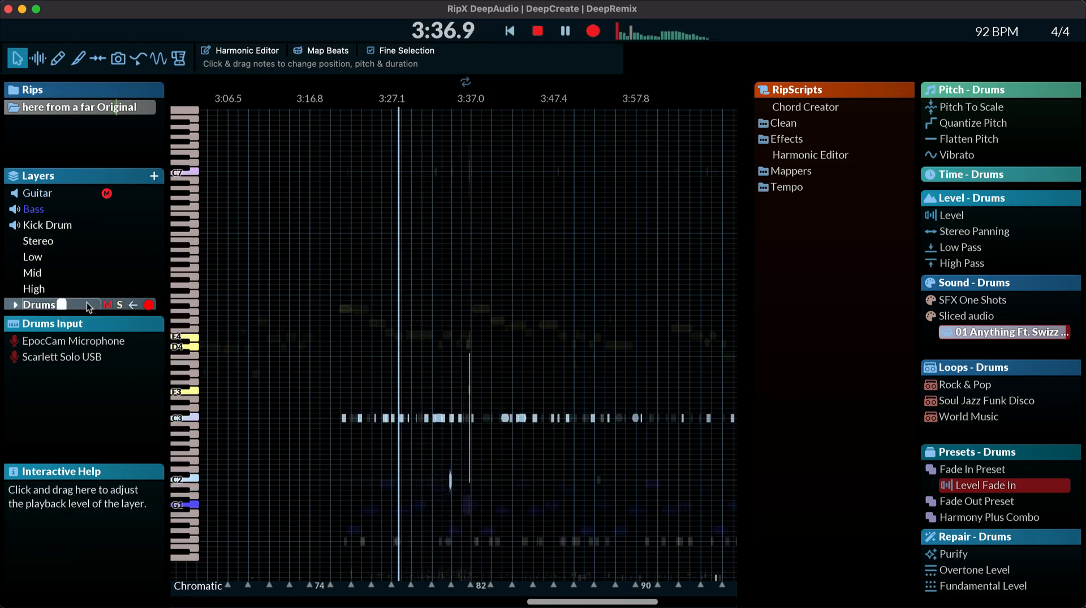
key(space)
key(space)
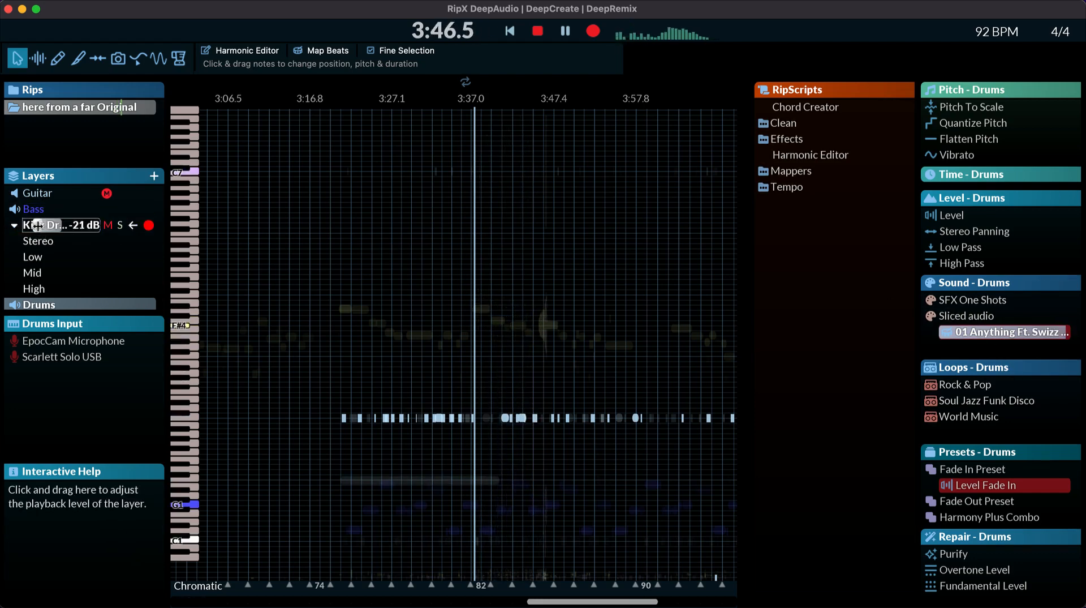
Adjust the Kick Drum layer's level to -5 dB, mute the layer and stop playback
drag(37, 226, 50, 225)
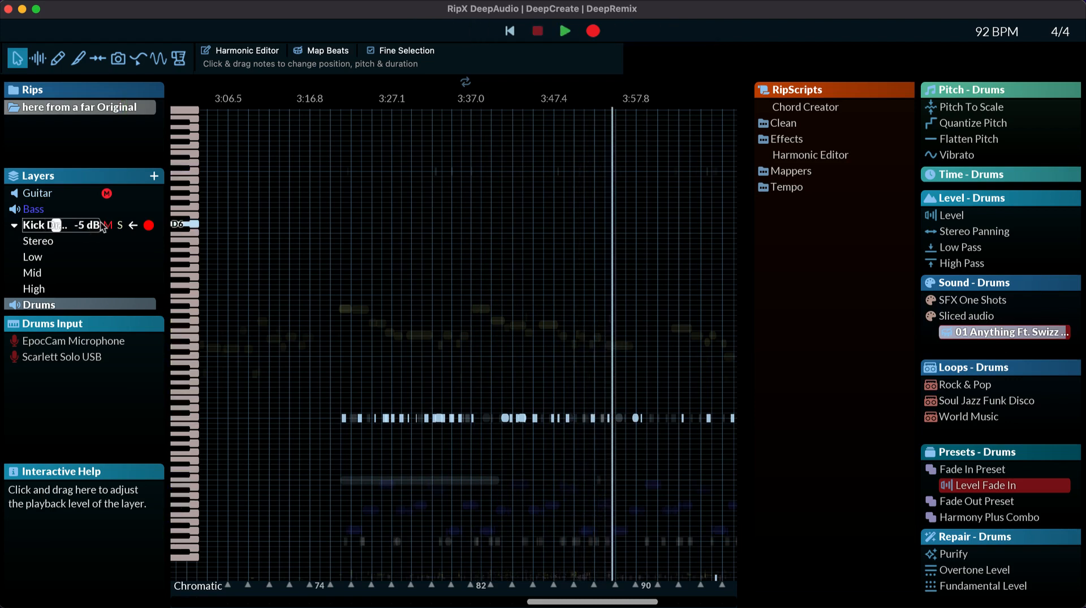
drag(50, 225, 66, 224)
key(space)
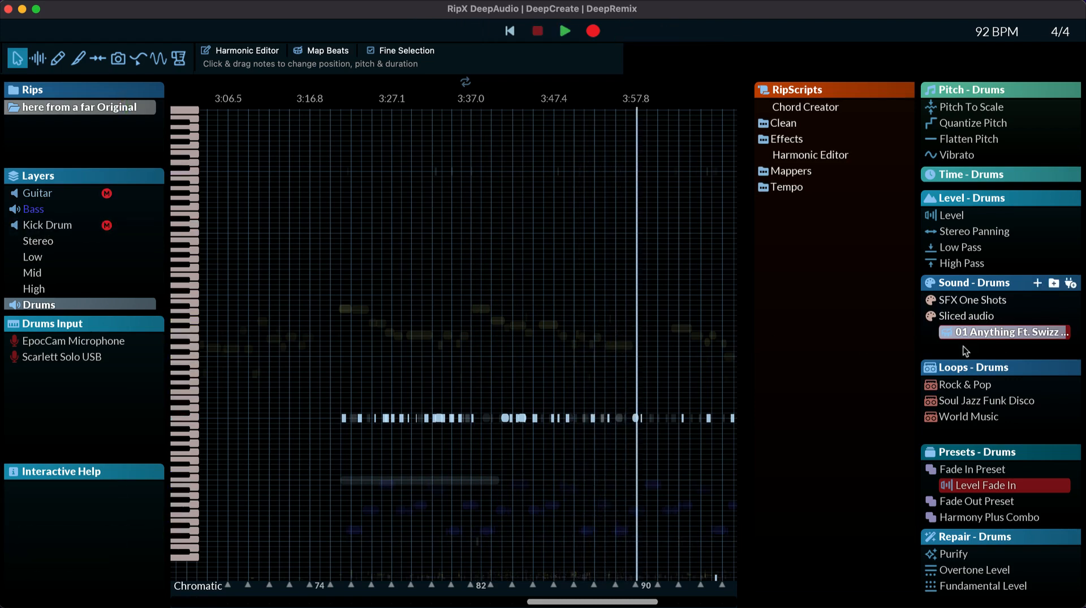